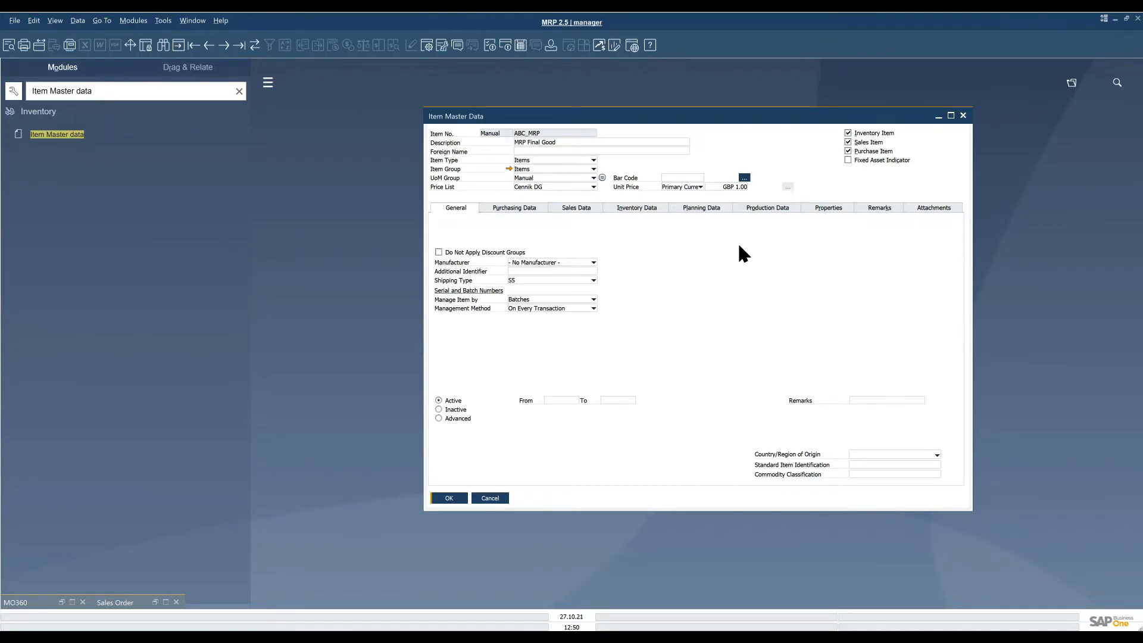
Step: Review the planning method, procurement method and component warehouse options in the planning data of item ABC_MRP
{"action": "left_click", "coordinate": [715, 208]}
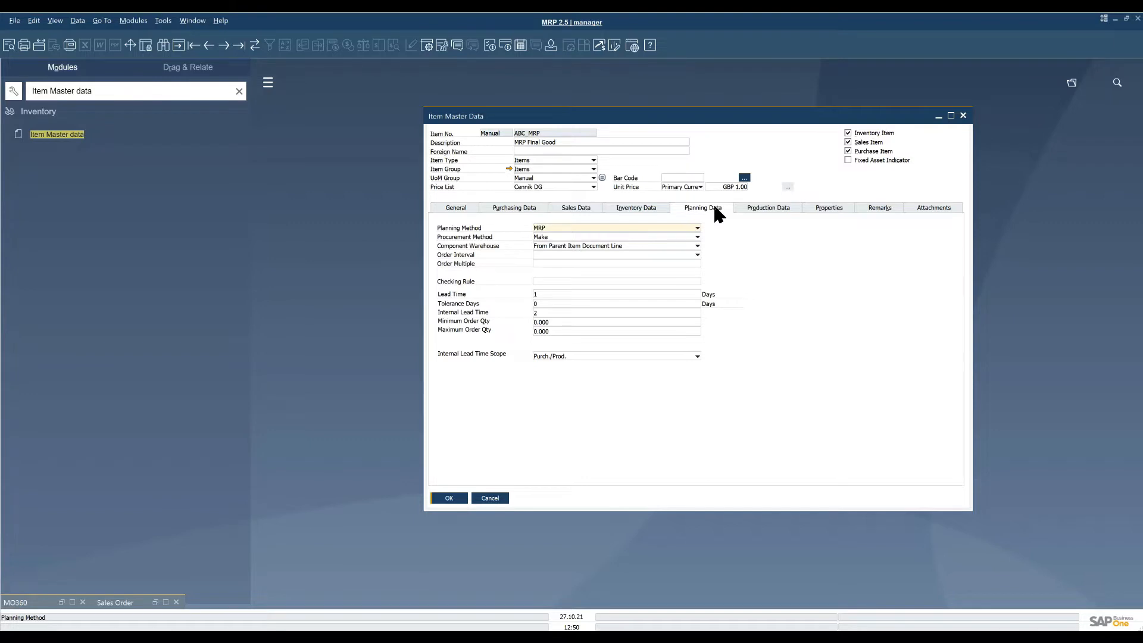
{"action": "left_click", "coordinate": [696, 227]}
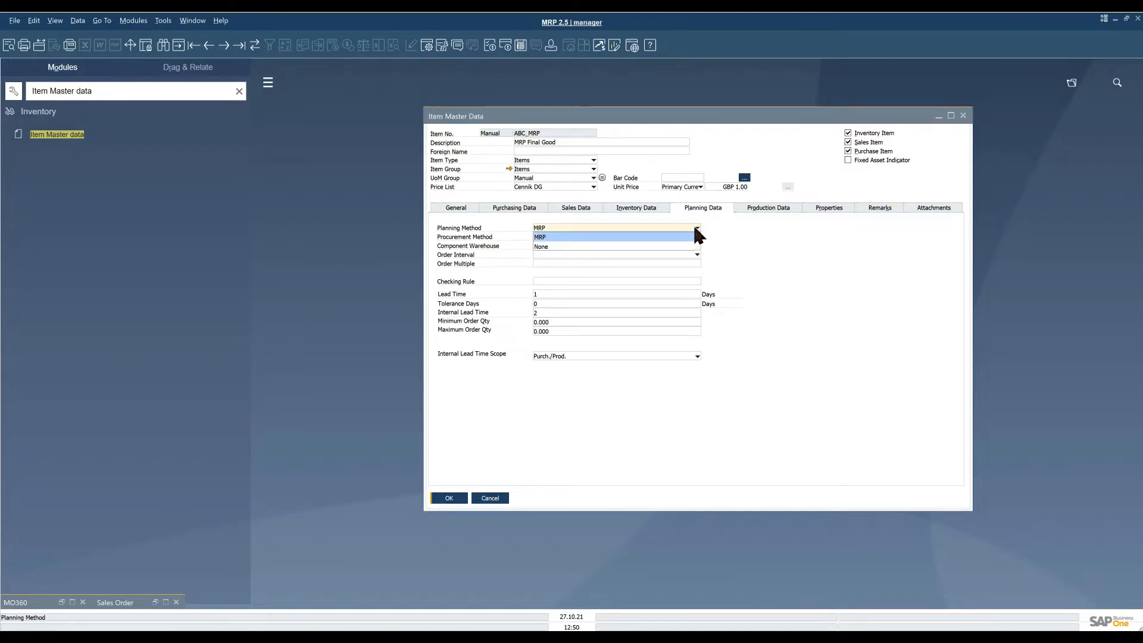
{"action": "left_click", "coordinate": [694, 228]}
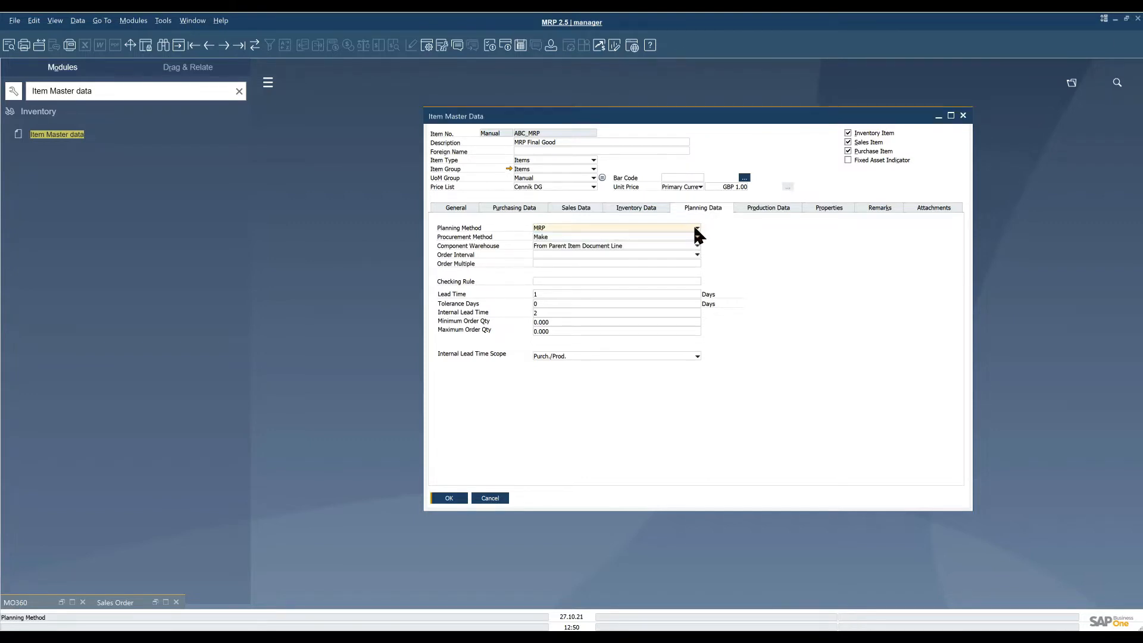
{"action": "left_click", "coordinate": [697, 237]}
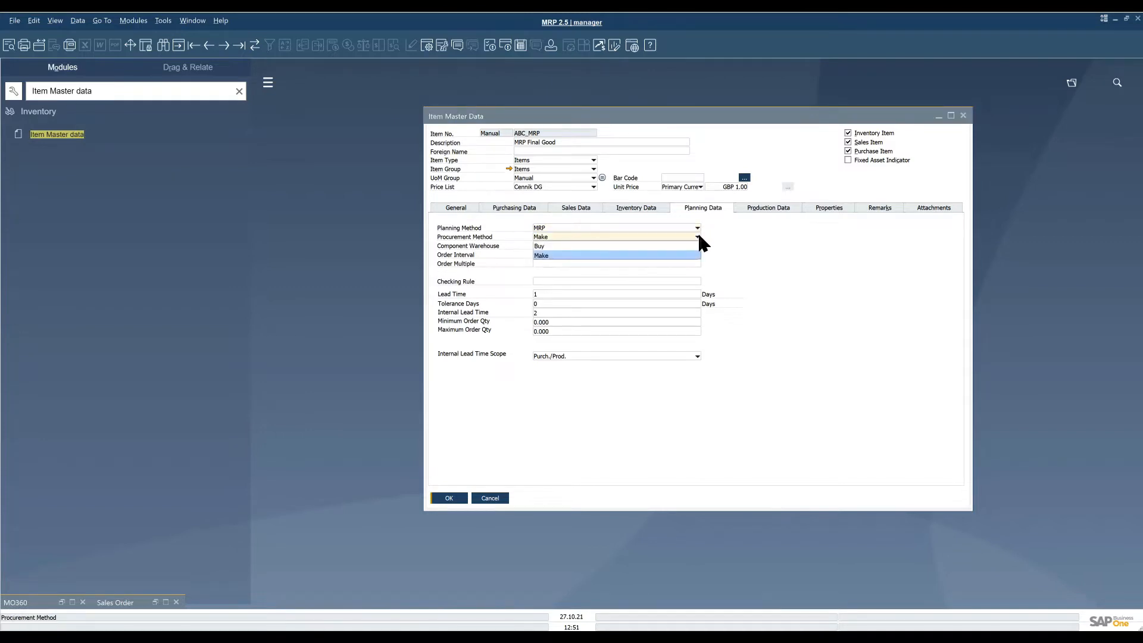
{"action": "left_click", "coordinate": [698, 237]}
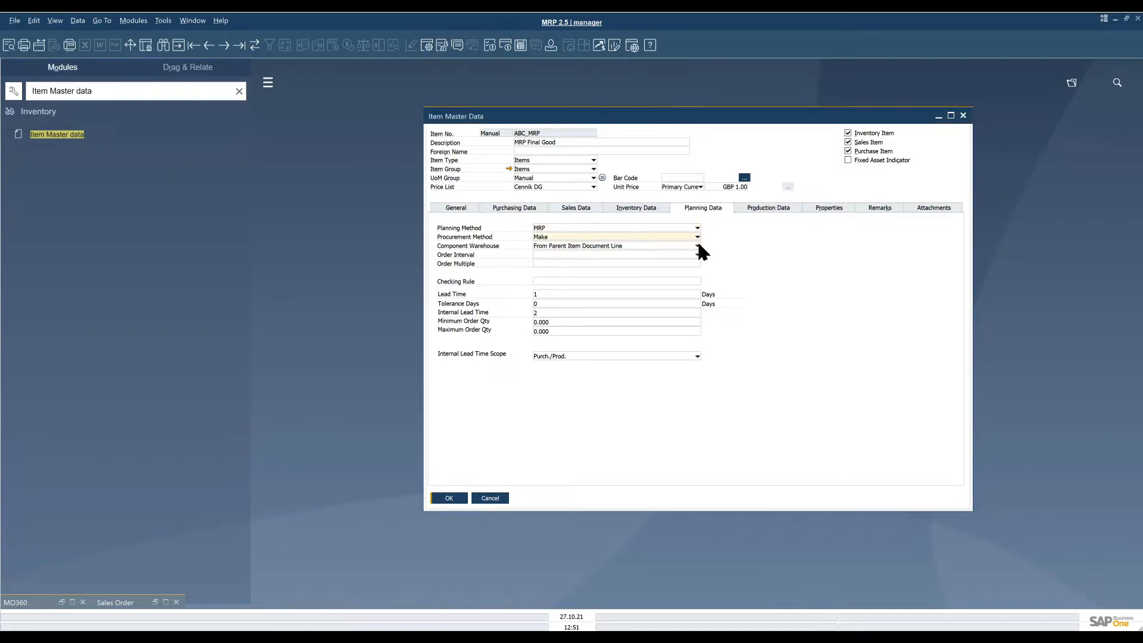
{"action": "left_click", "coordinate": [697, 245]}
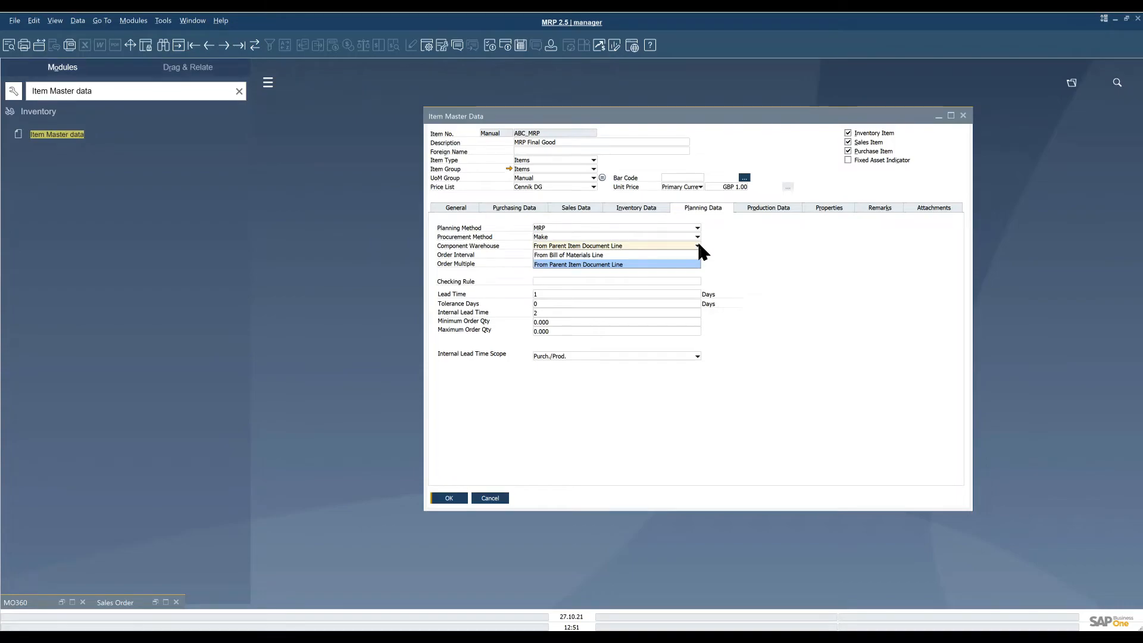
{"action": "left_click", "coordinate": [698, 244]}
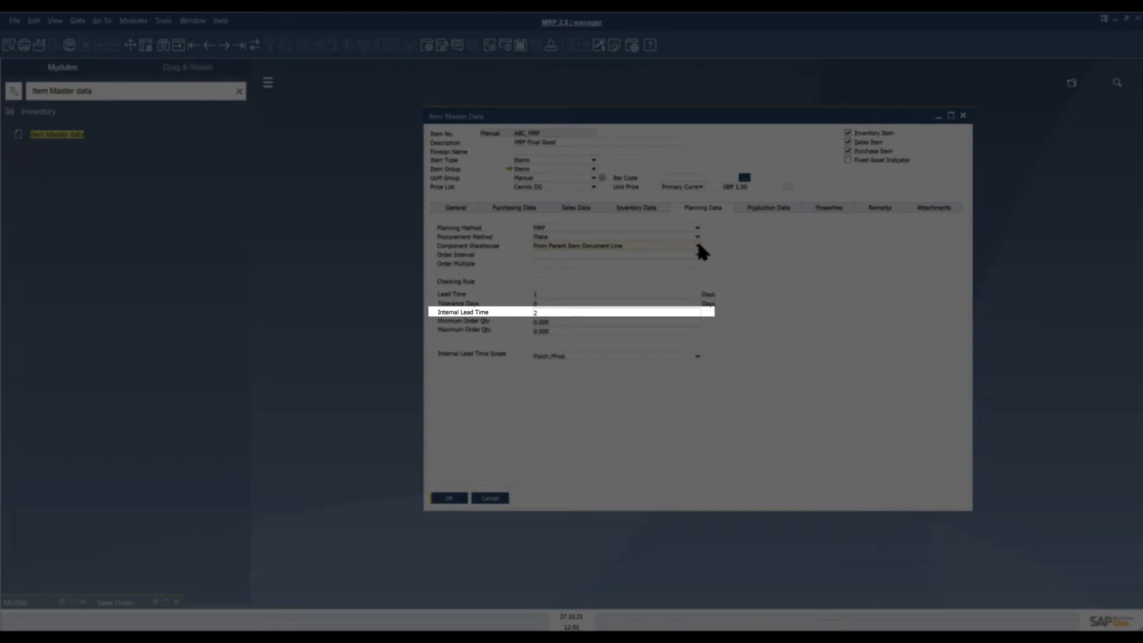
Step: Examine the internal lead time and the available internal lead time scope options for the item
{"action": "left_click", "coordinate": [680, 314]}
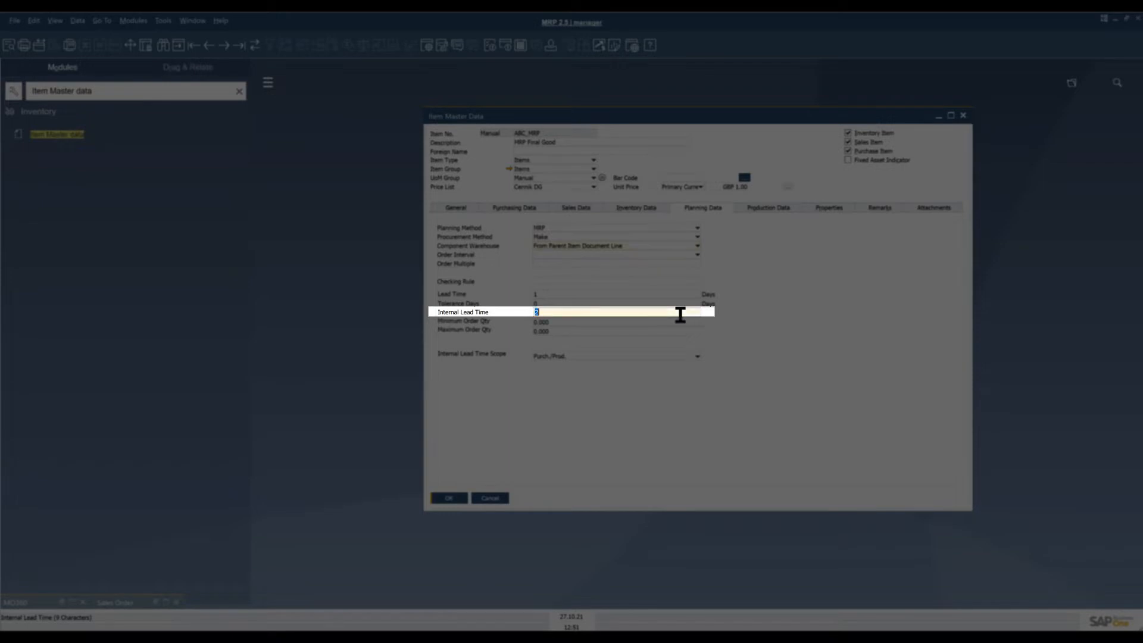
{"action": "left_click", "coordinate": [679, 314]}
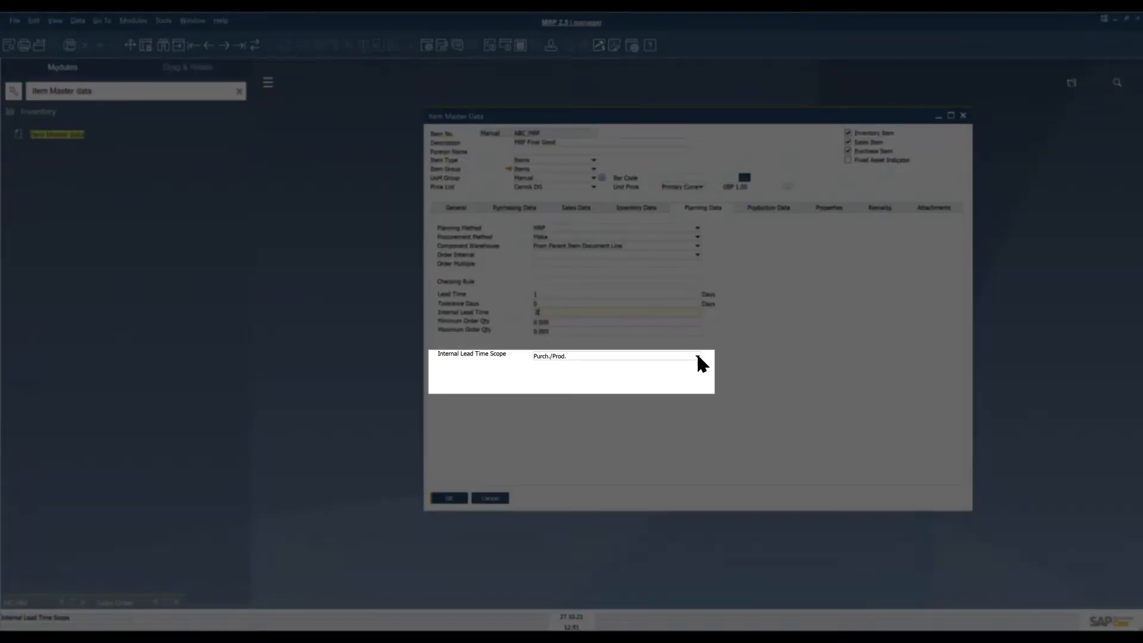
{"action": "left_click", "coordinate": [698, 357]}
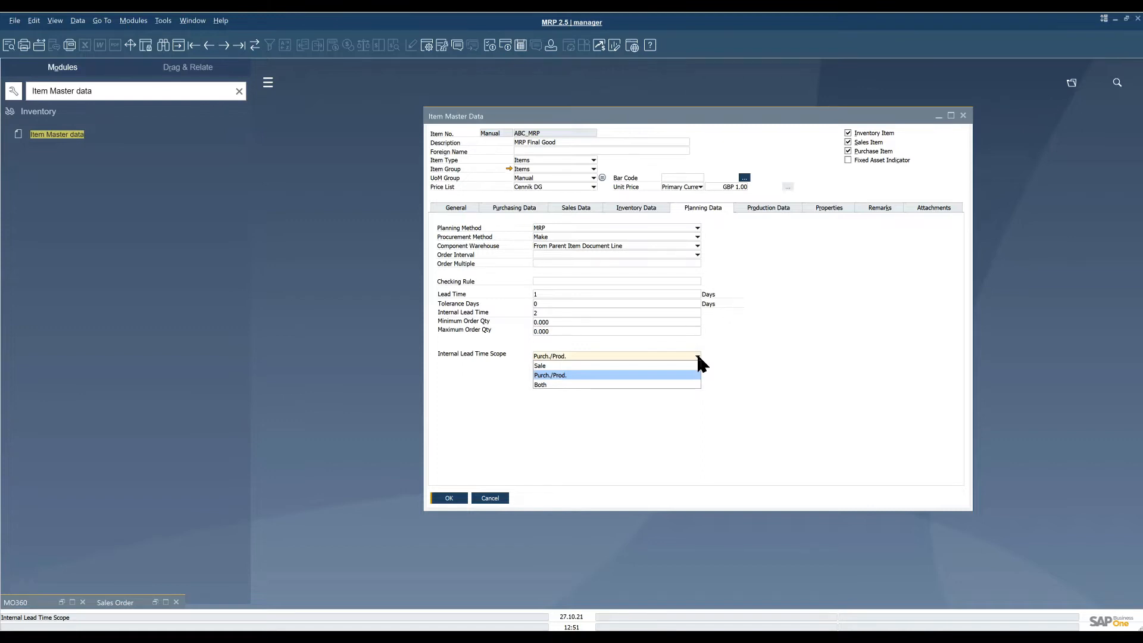
{"action": "left_click", "coordinate": [697, 356]}
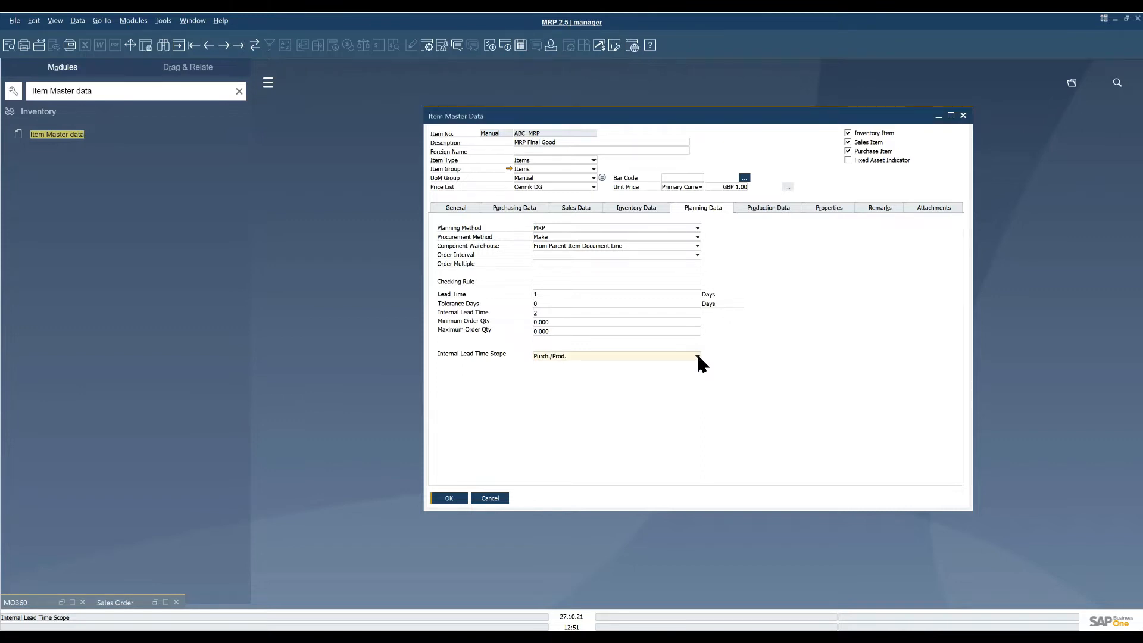
Step: Open the item's details and view its planning data for revision code01, returning to revision code00
{"action": "right_click", "coordinate": [777, 272]}
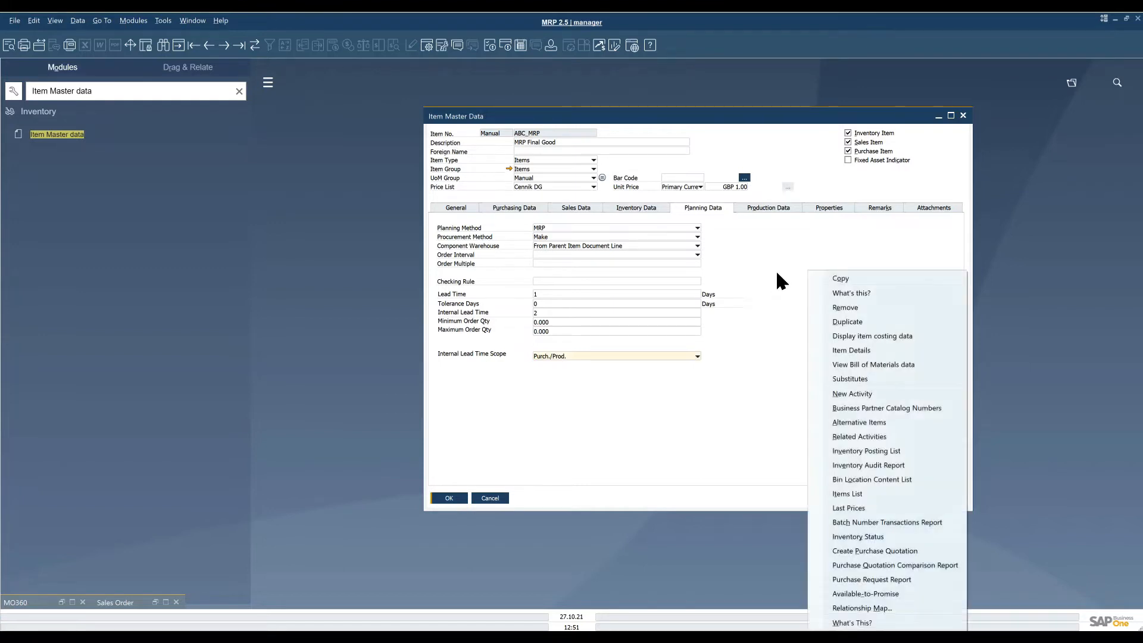
{"action": "left_click", "coordinate": [858, 349]}
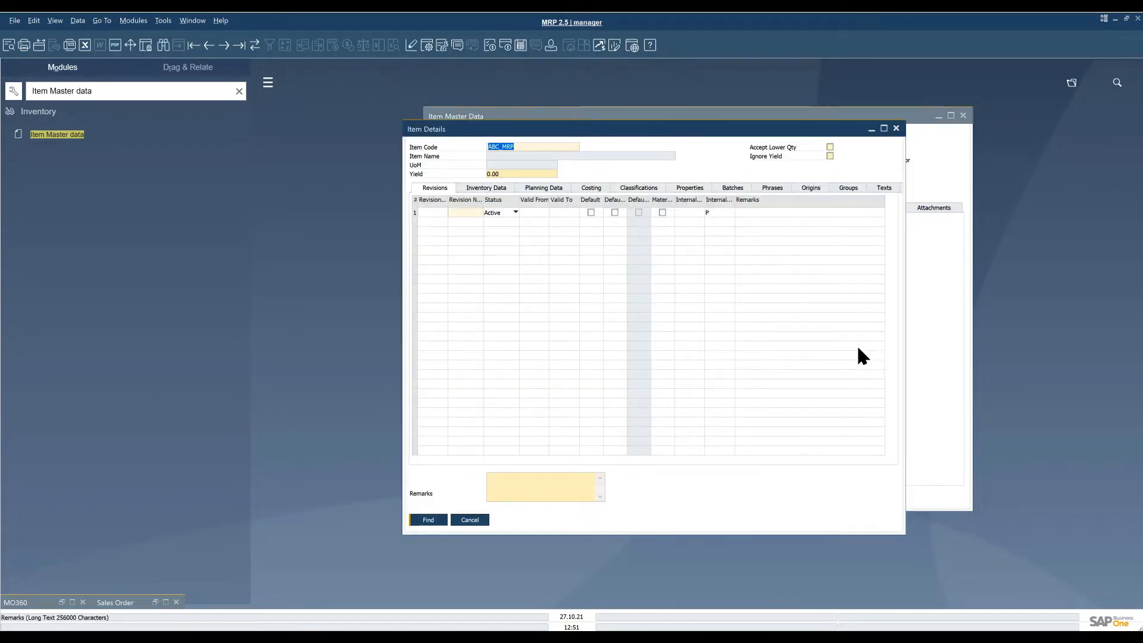
{"action": "left_click", "coordinate": [549, 188]}
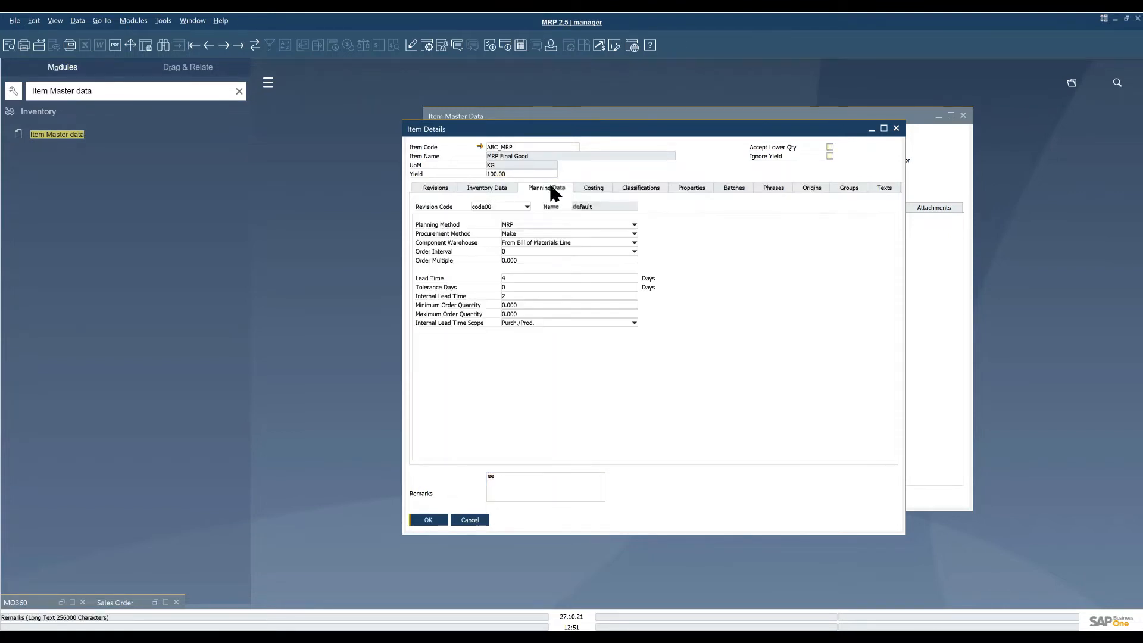
{"action": "left_click", "coordinate": [527, 206]}
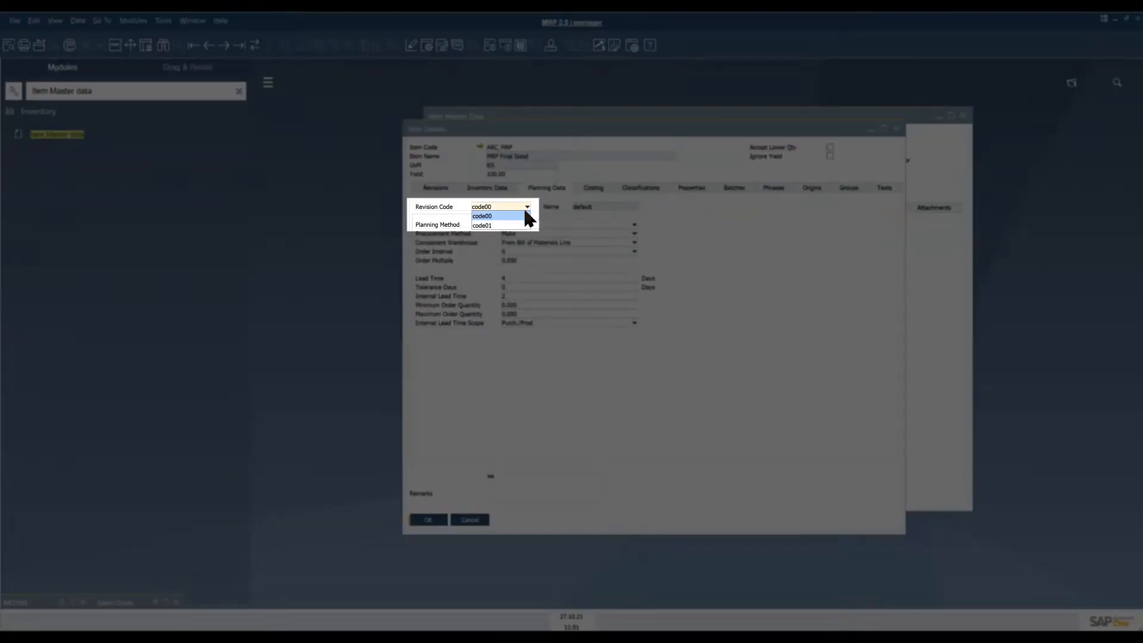
{"action": "left_click", "coordinate": [522, 225]}
{"action": "left_click", "coordinate": [526, 206]}
{"action": "left_click", "coordinate": [523, 216]}
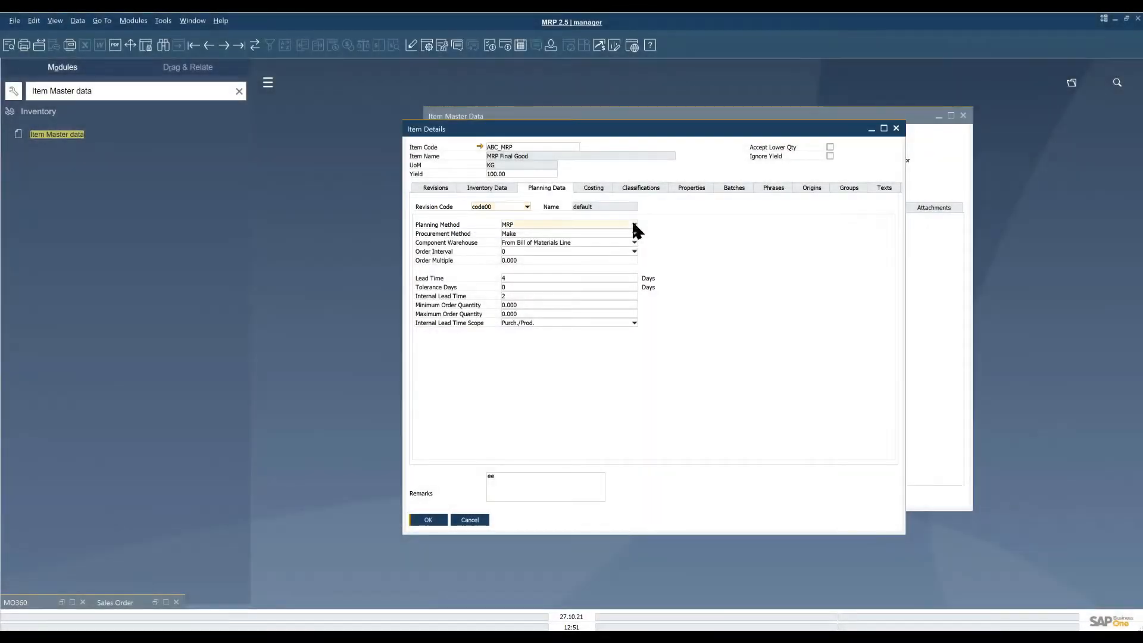
Step: Check which planning methods are available for revision code00 in the item details
{"action": "left_click", "coordinate": [634, 225]}
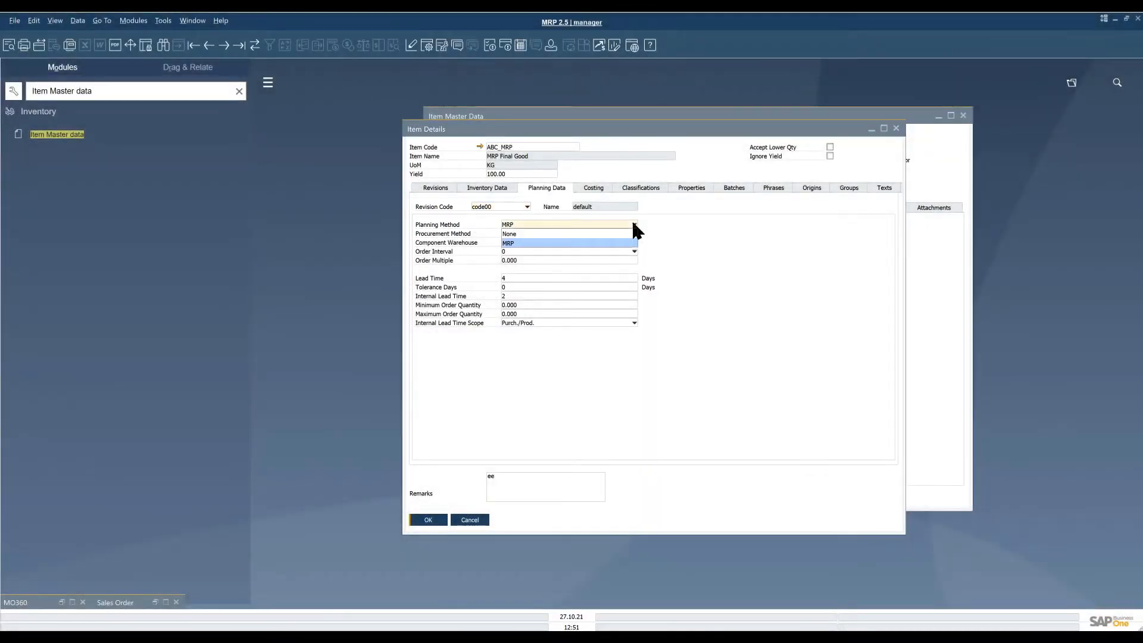
{"action": "left_click", "coordinate": [634, 225]}
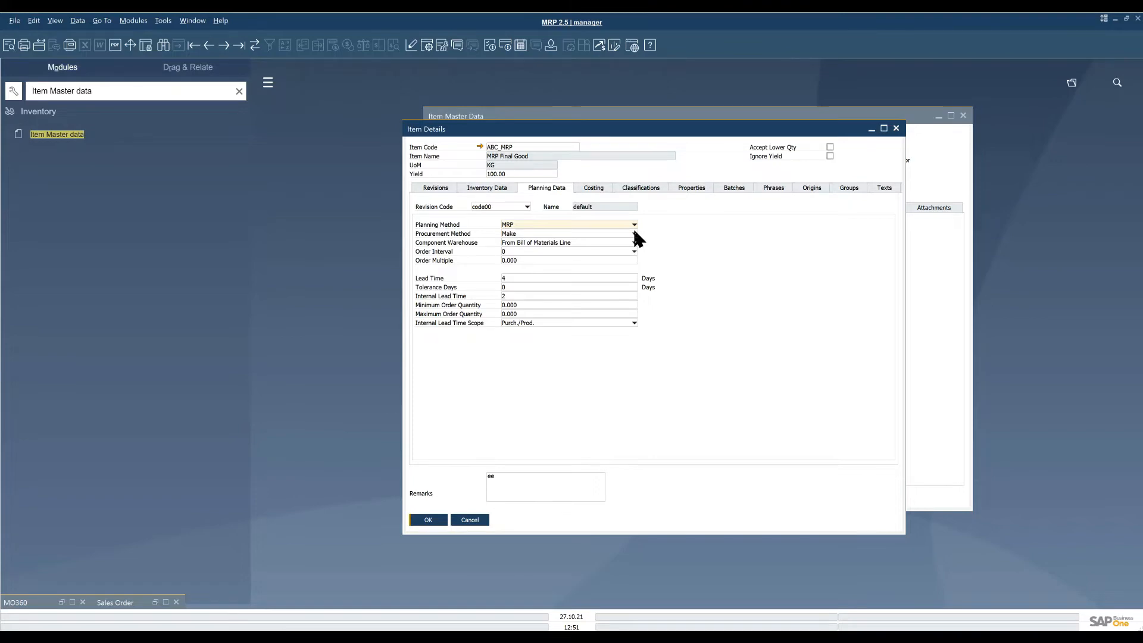
{"action": "left_click", "coordinate": [633, 226]}
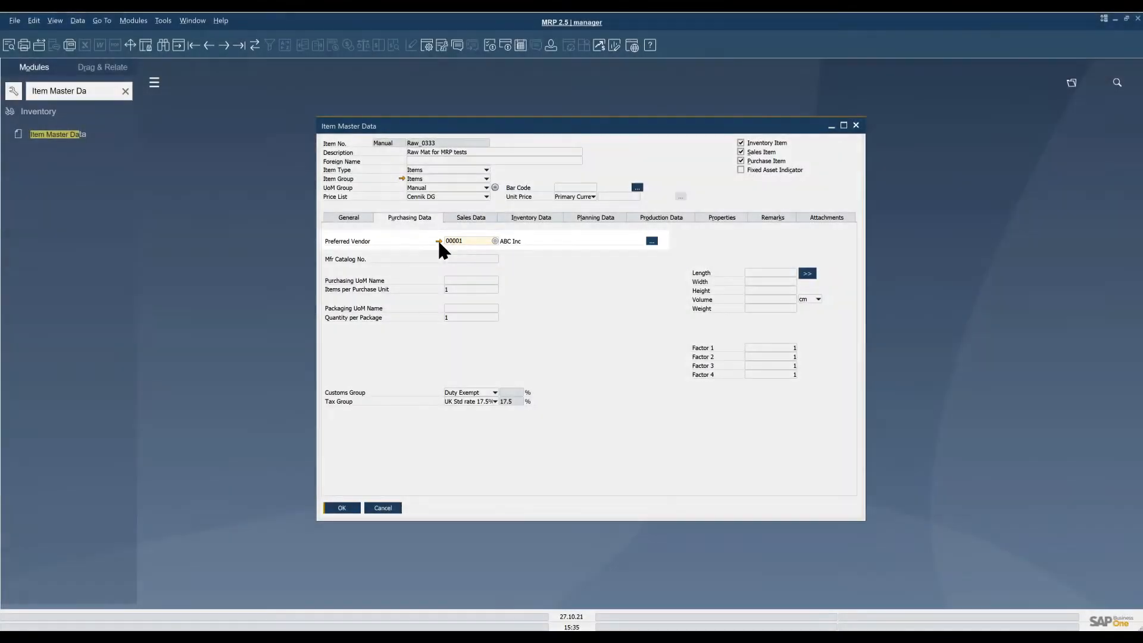
Step: Open the master record of the raw material's preferred vendor and choose Shiping Type 01 as its shipping type
{"action": "left_click", "coordinate": [438, 239]}
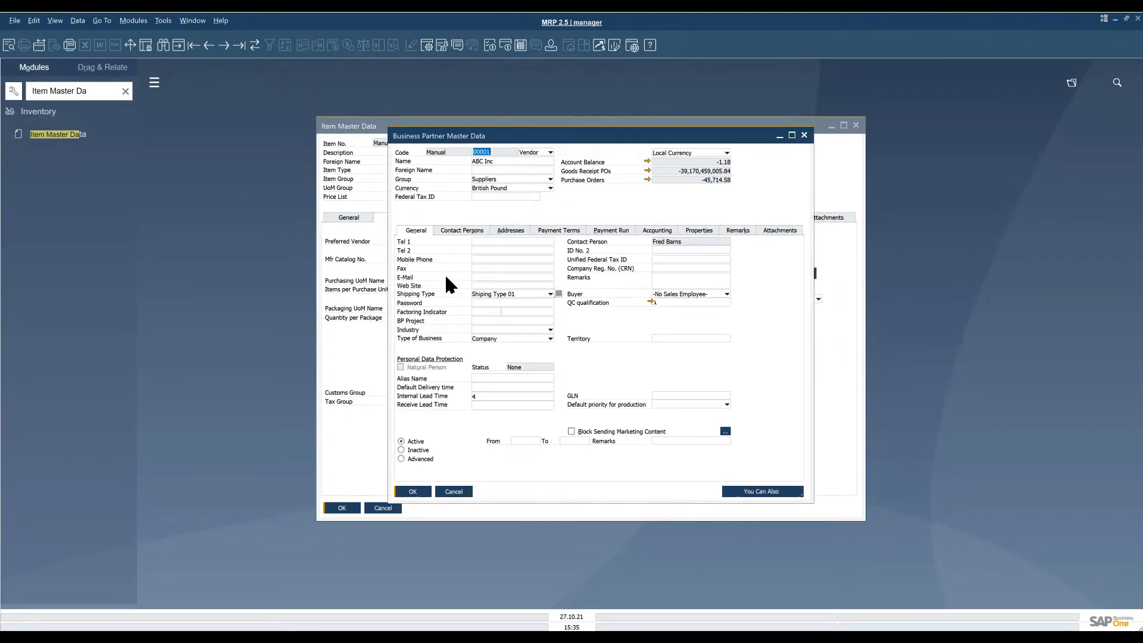
{"action": "left_click", "coordinate": [550, 293]}
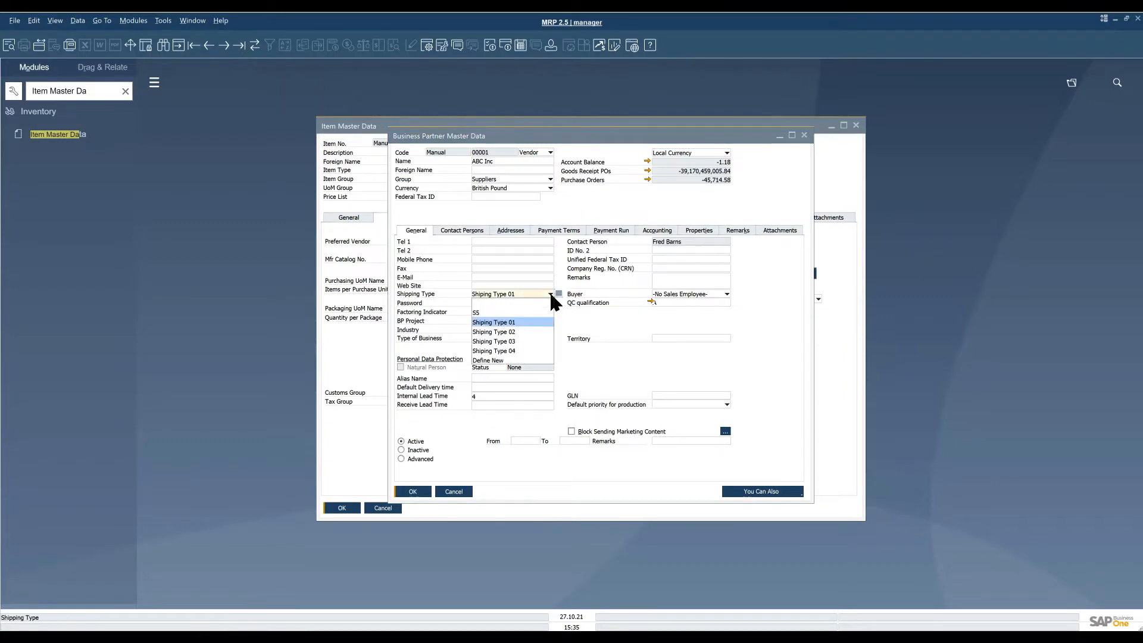
{"action": "left_click", "coordinate": [534, 324]}
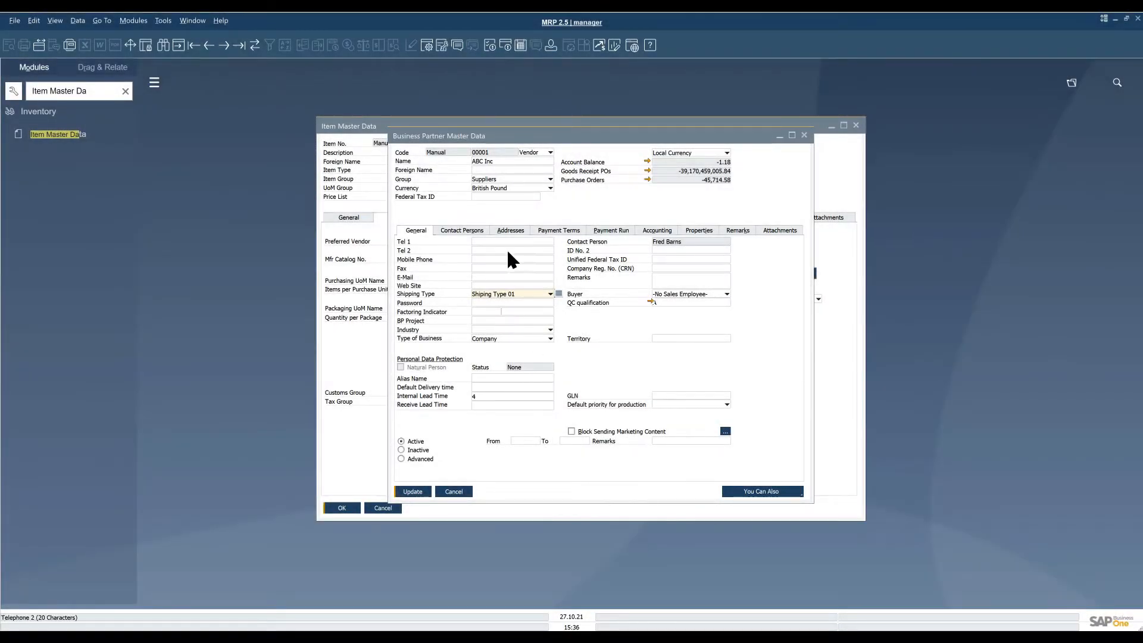
Step: View the vendor's ship-to addresses Adress 01 and Address (default)
{"action": "left_click", "coordinate": [515, 231]}
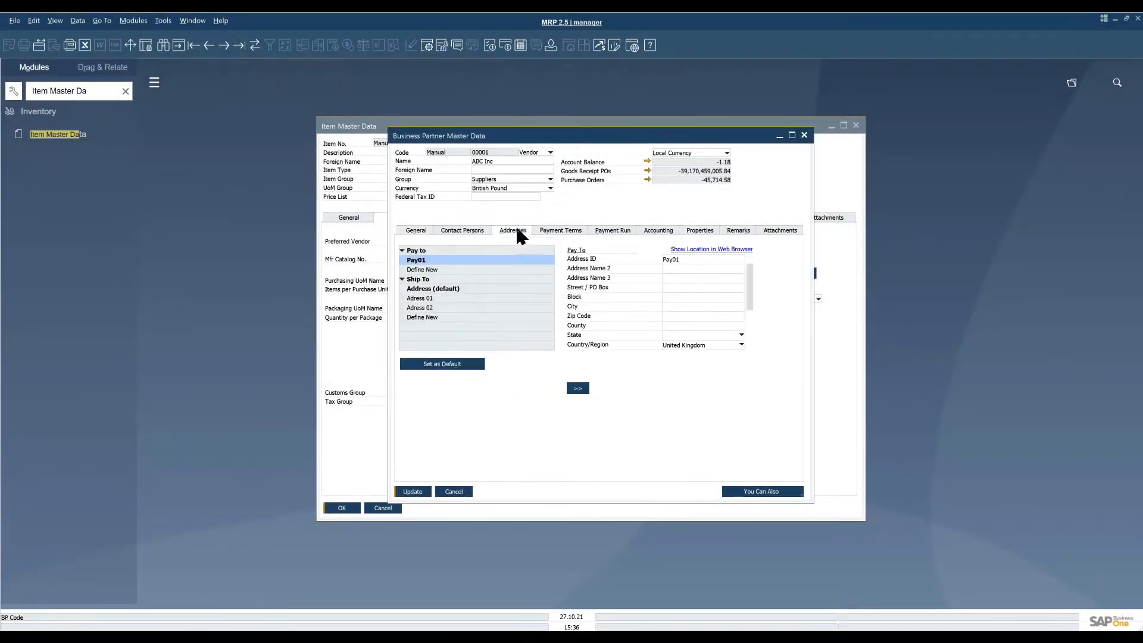
{"action": "left_click", "coordinate": [433, 298]}
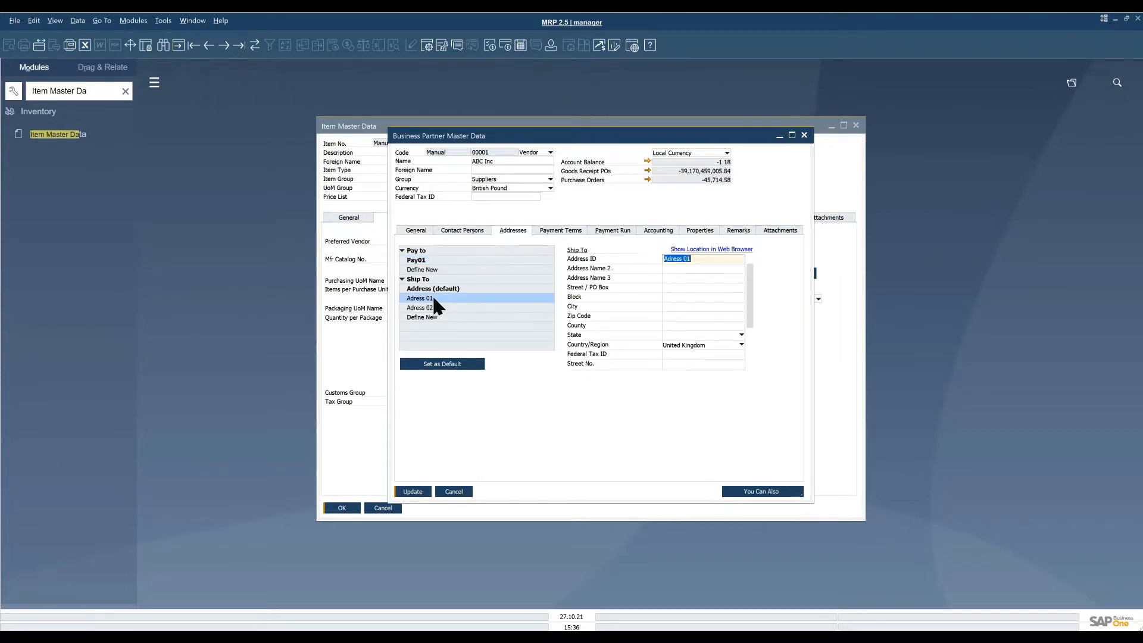
{"action": "left_click", "coordinate": [429, 290]}
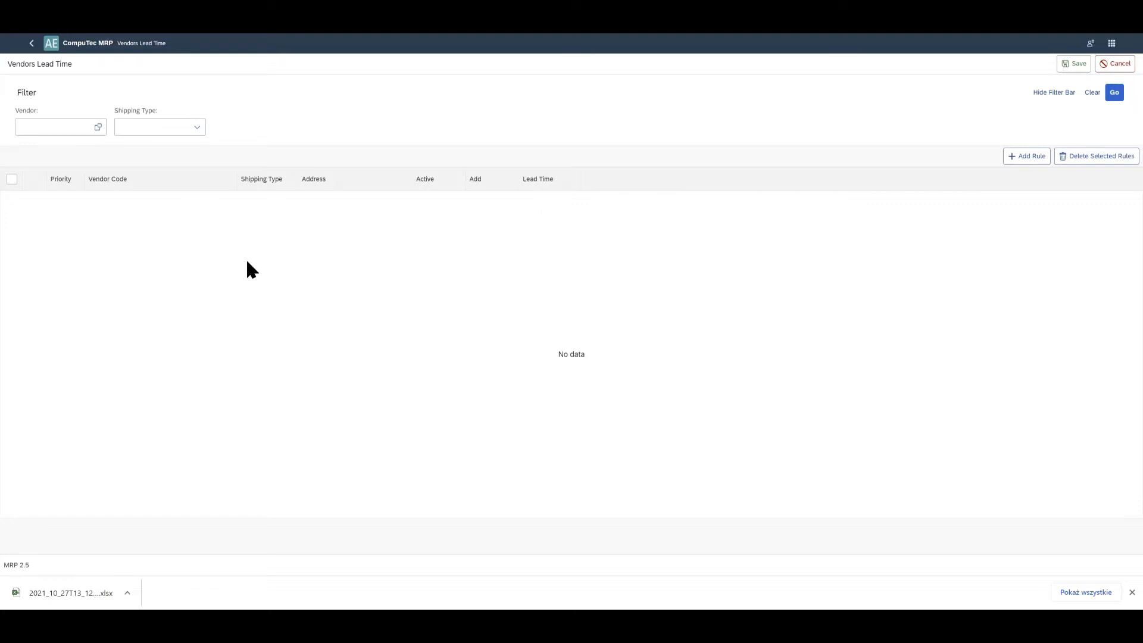
Step: Add a vendor lead time rule for the first-listed ABC Inc with Shiping Type 01, Address (default) and a lead time of 6
{"action": "left_click", "coordinate": [1019, 159]}
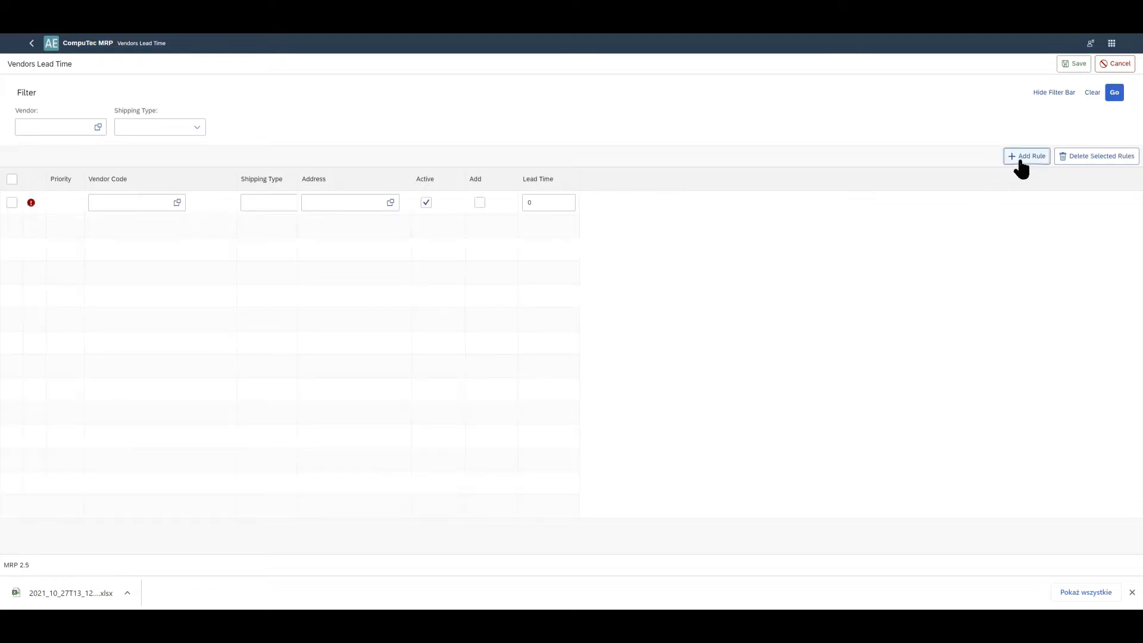
{"action": "left_click", "coordinate": [177, 203]}
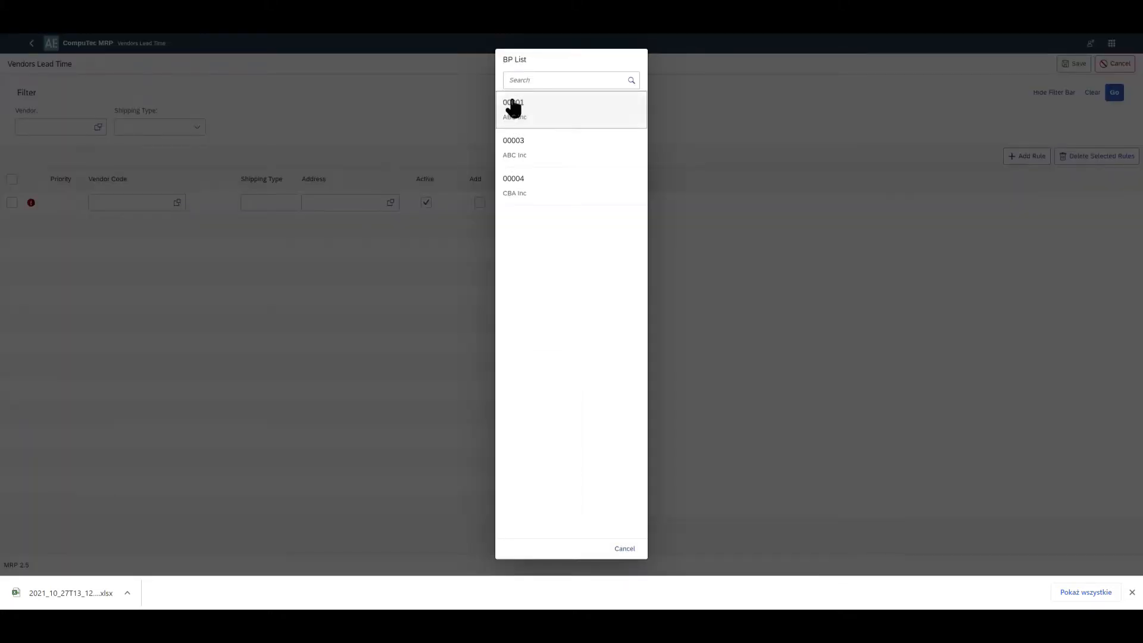
{"action": "left_click", "coordinate": [544, 127]}
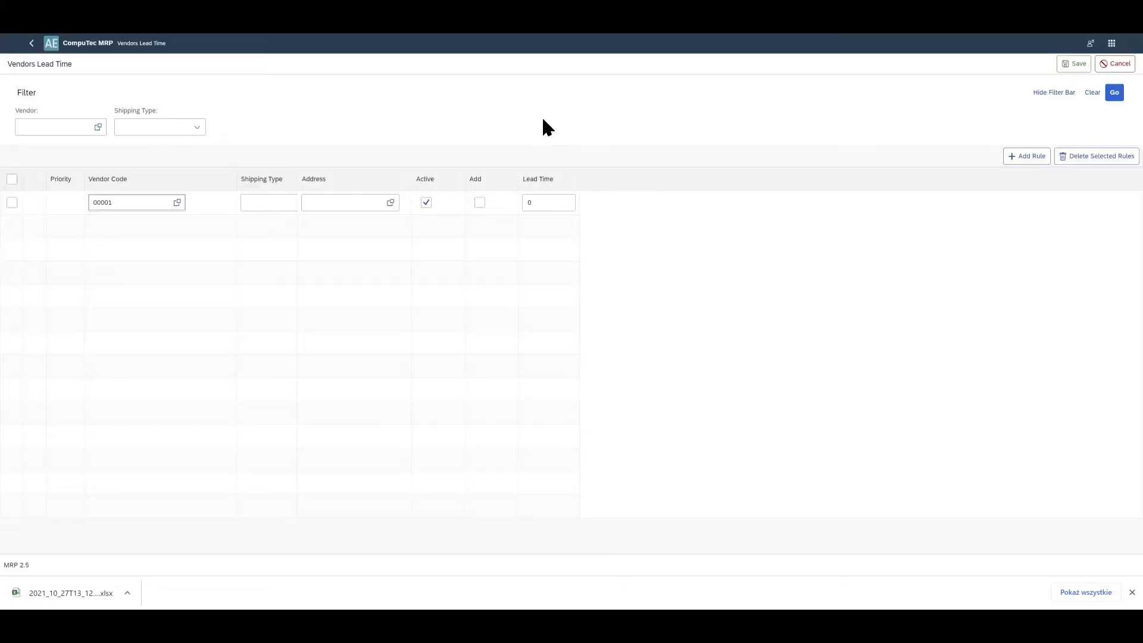
{"action": "left_click", "coordinate": [266, 203]}
{"action": "left_click", "coordinate": [291, 225]}
{"action": "left_click", "coordinate": [390, 202]}
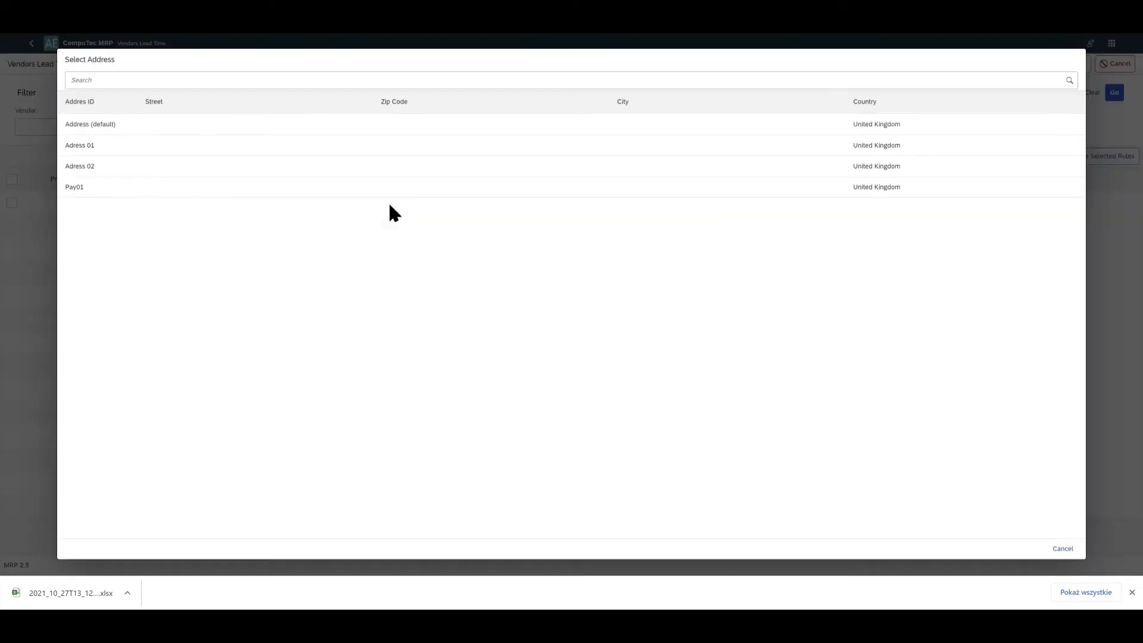
{"action": "left_click", "coordinate": [246, 125]}
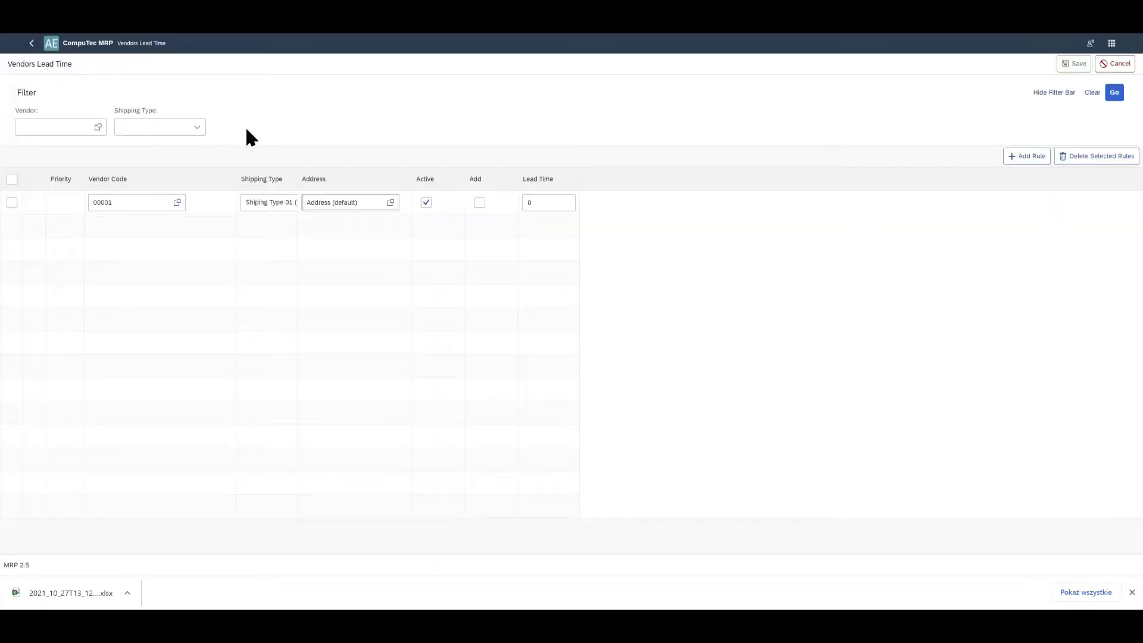
{"action": "left_click", "coordinate": [529, 205]}
{"action": "type", "text": "6"}
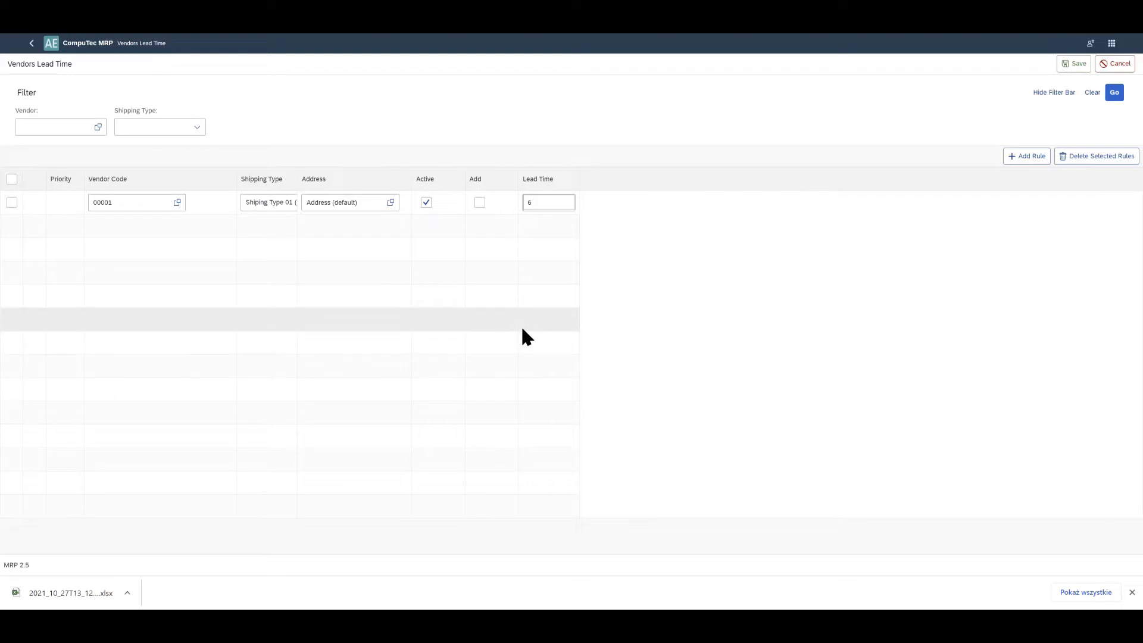
{"action": "left_click", "coordinate": [522, 329]}
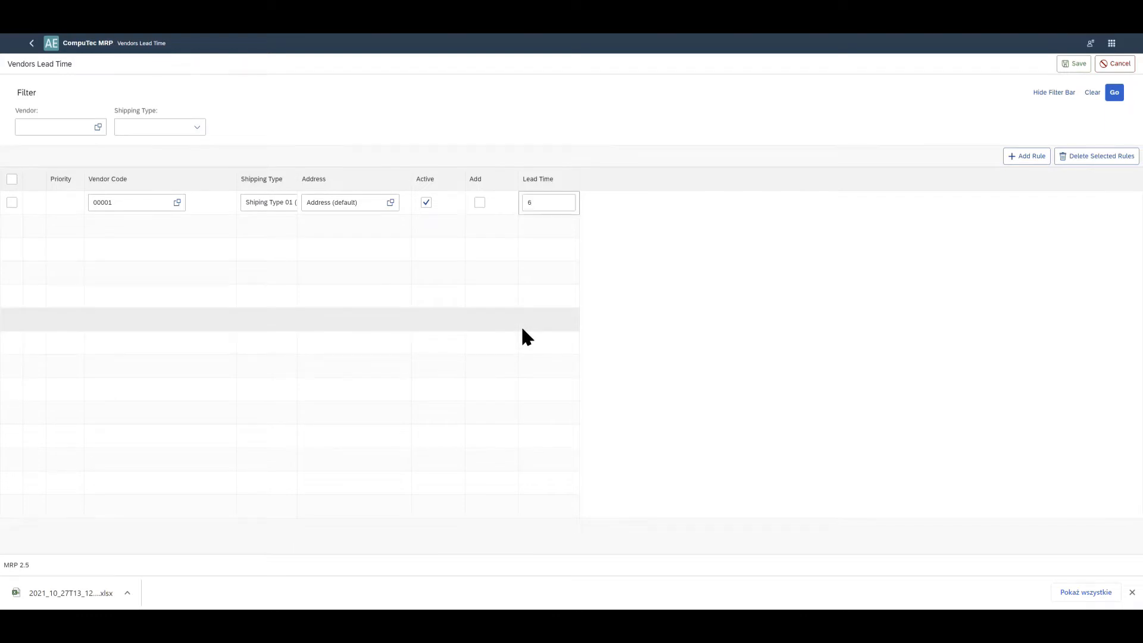
Step: Add a second lead time rule for the same vendor with Shiping Type 01, no address and a lead time of 4
{"action": "left_click", "coordinate": [1012, 159]}
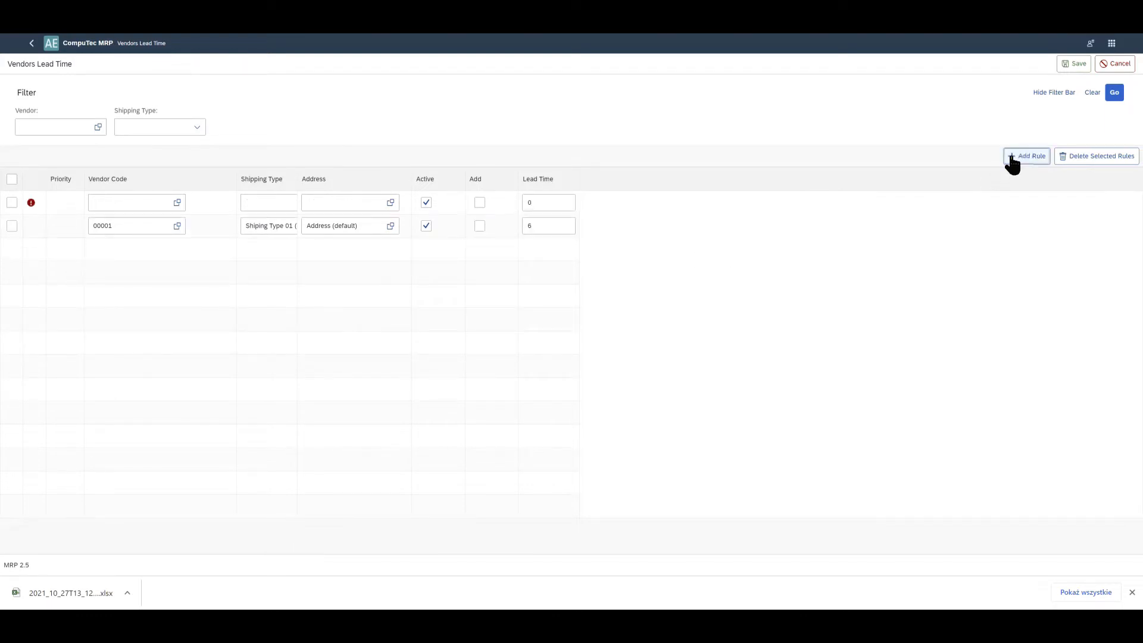
{"action": "left_click", "coordinate": [178, 203]}
{"action": "left_click", "coordinate": [571, 108]}
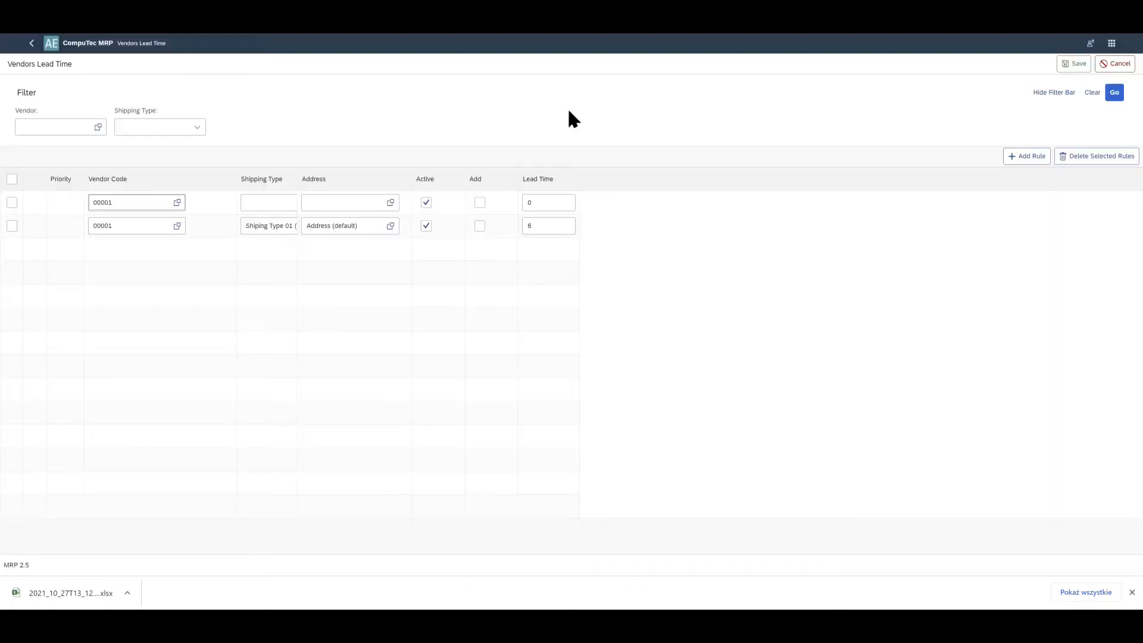
{"action": "left_click", "coordinate": [279, 203]}
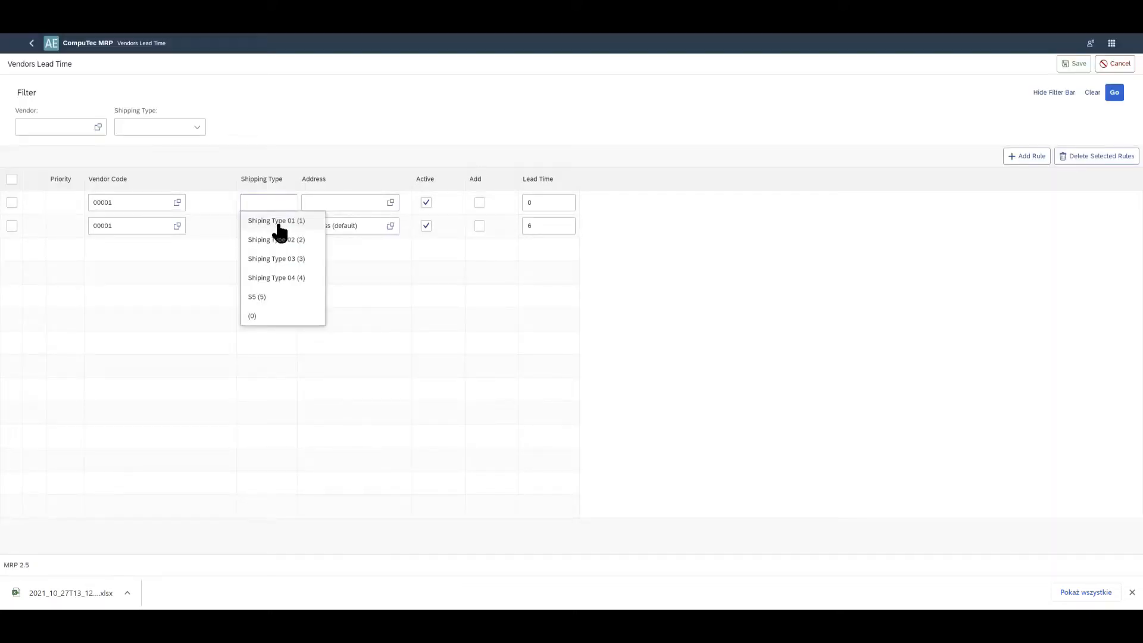
{"action": "left_click", "coordinate": [279, 222]}
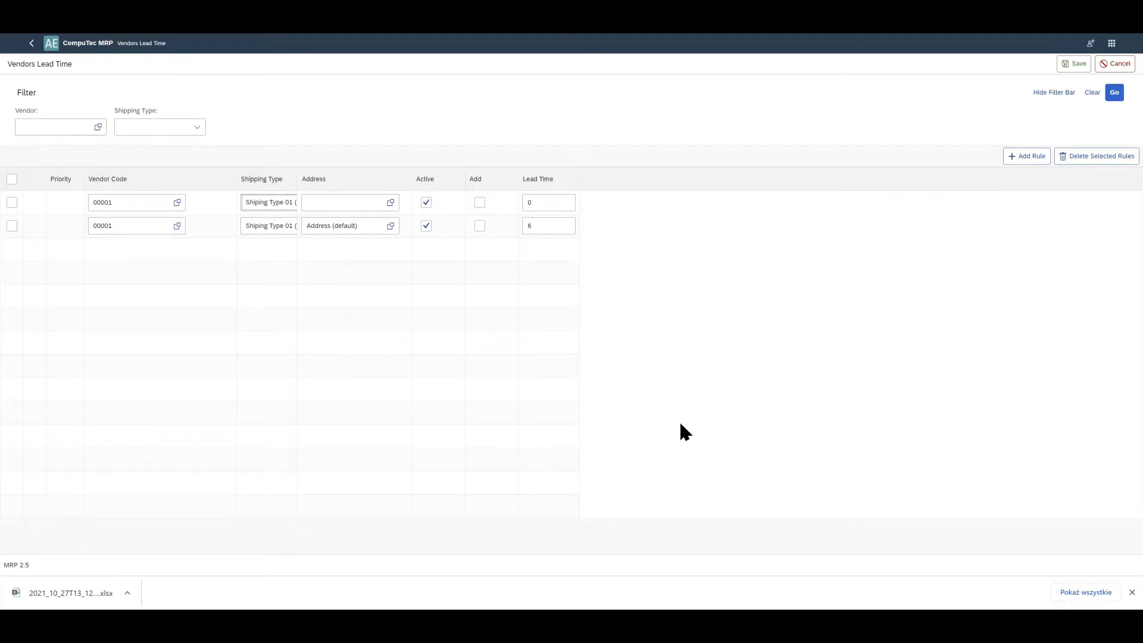
{"action": "double_click", "coordinate": [531, 203]}
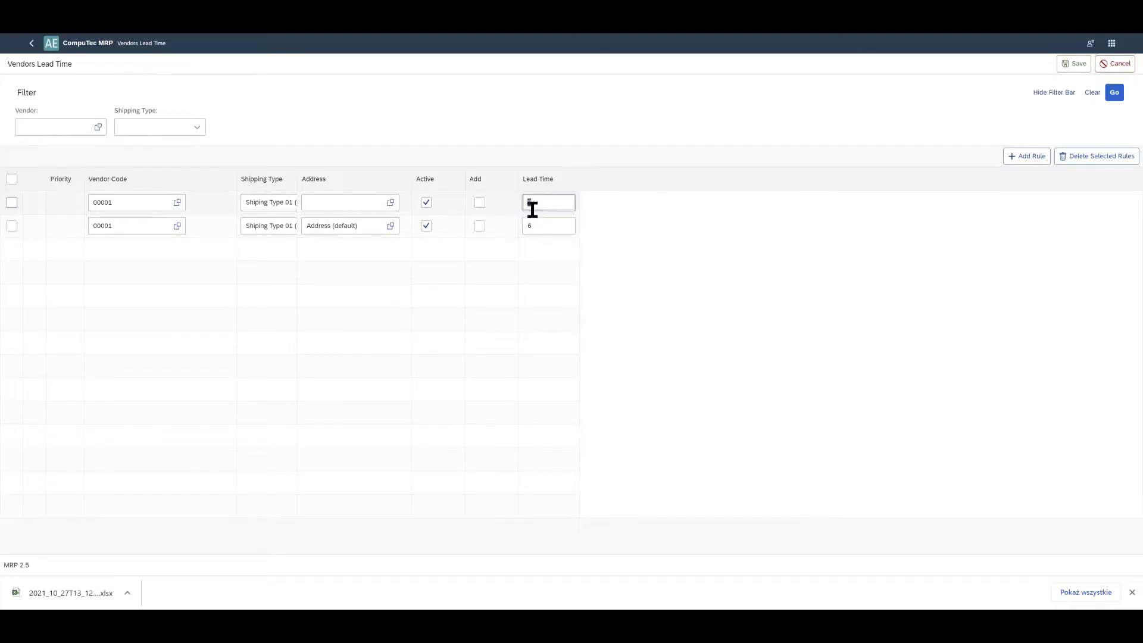
{"action": "type", "text": "4"}
{"action": "key", "text": "Tab"}
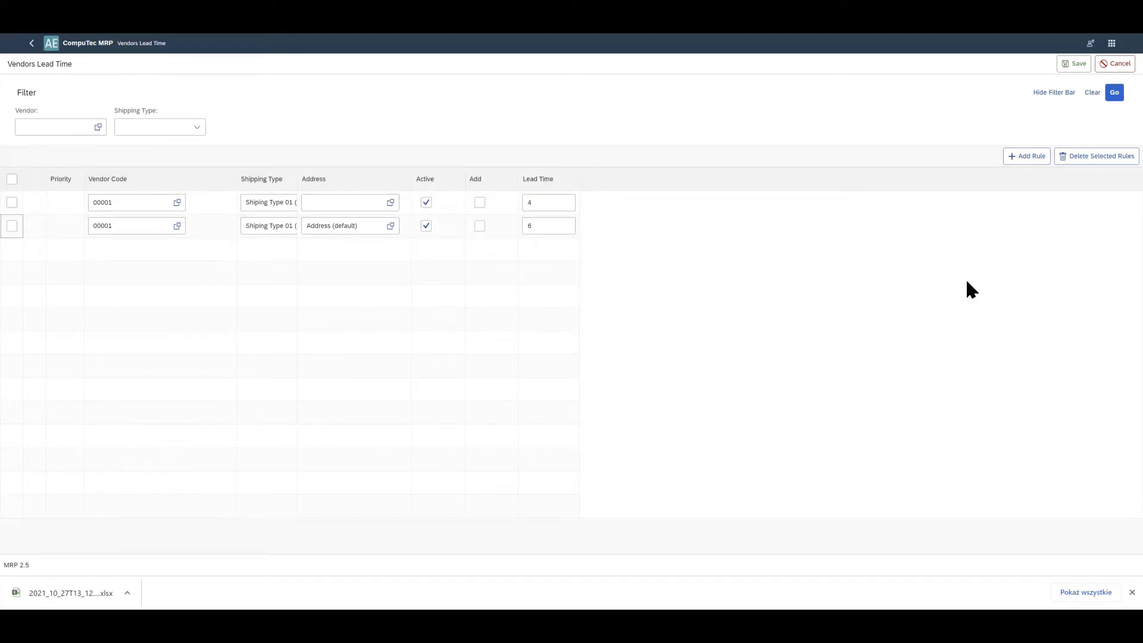
Step: Add a rule for the second-listed vendor with Shiping Type 03, address Adress 01 fro 0003 and lead time 4, and save the rules
{"action": "left_click", "coordinate": [1030, 158]}
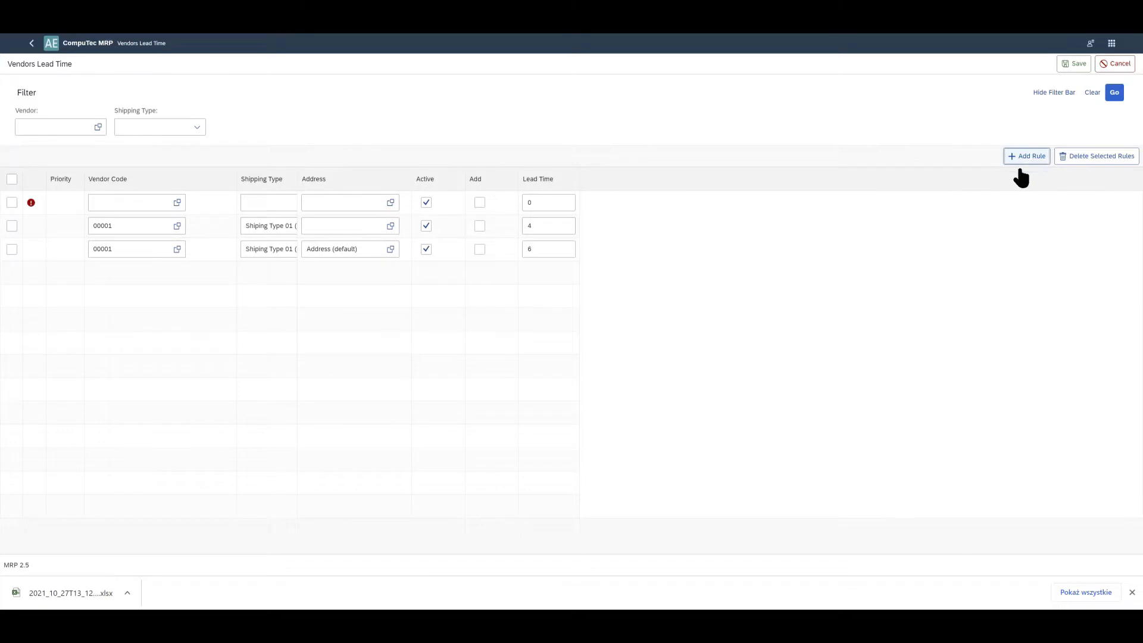
{"action": "left_click", "coordinate": [177, 202]}
{"action": "left_click", "coordinate": [573, 149]}
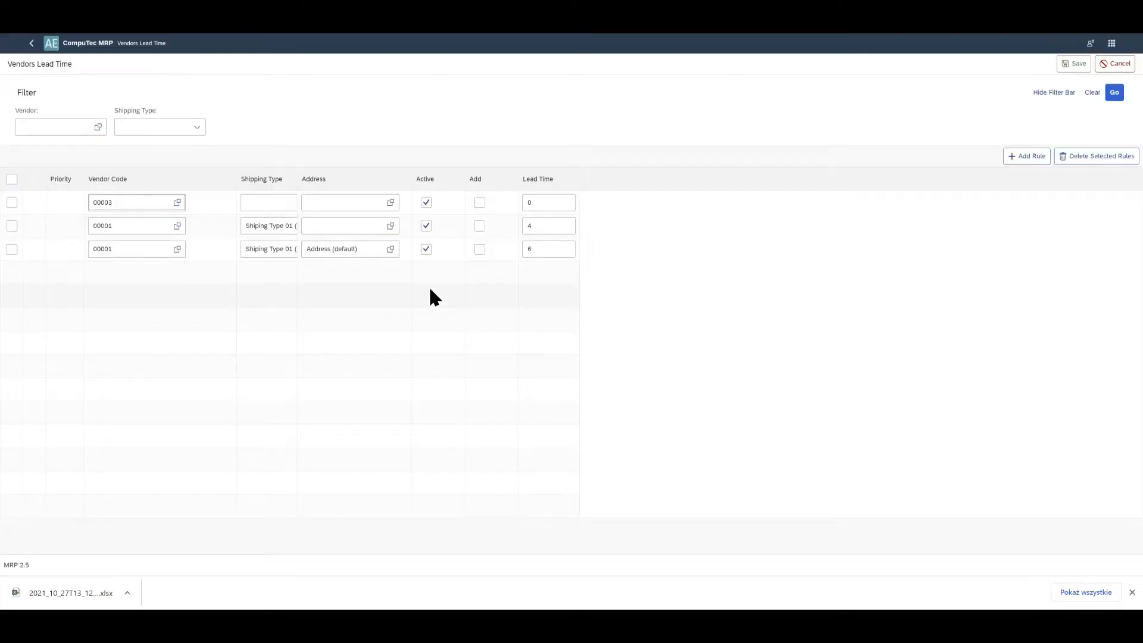
{"action": "left_click", "coordinate": [291, 205]}
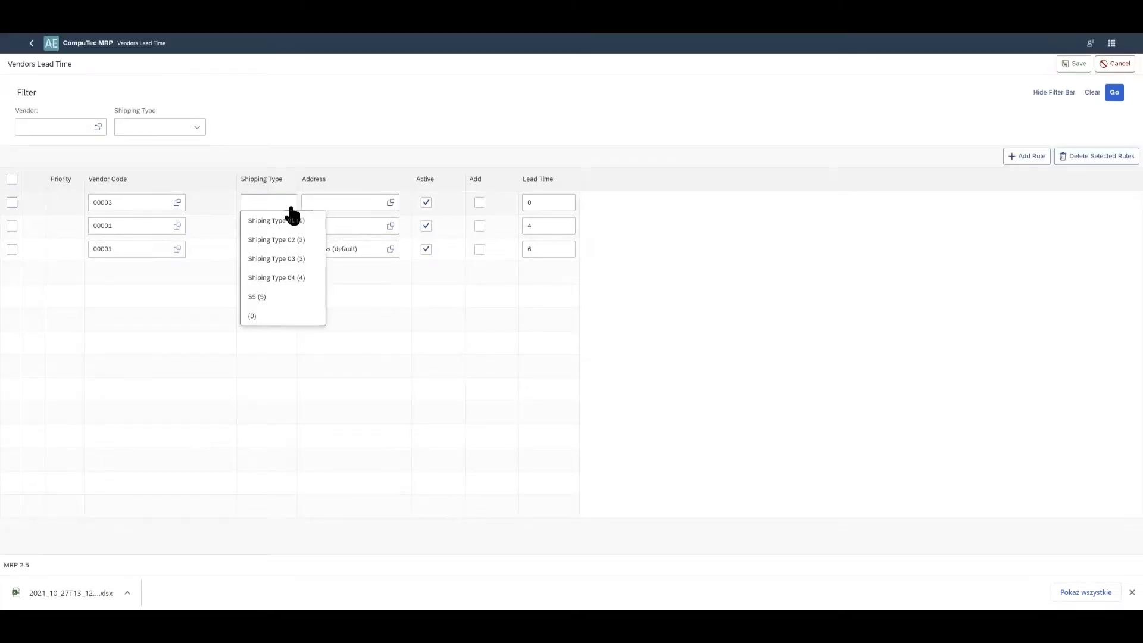
{"action": "left_click", "coordinate": [278, 260]}
{"action": "left_click", "coordinate": [391, 202]}
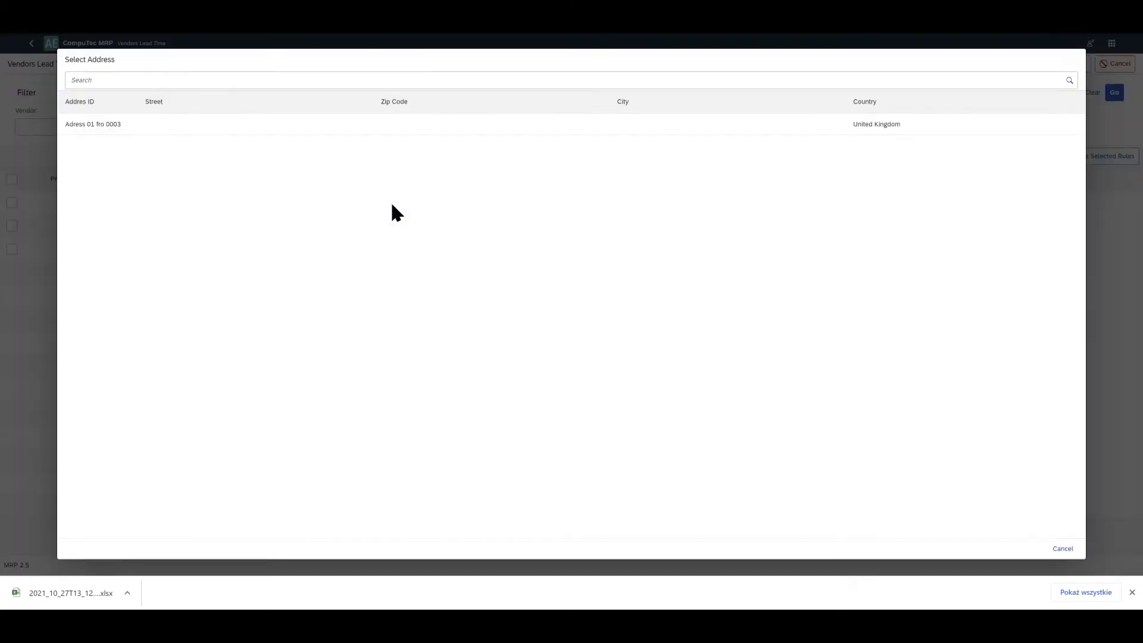
{"action": "left_click", "coordinate": [124, 135]}
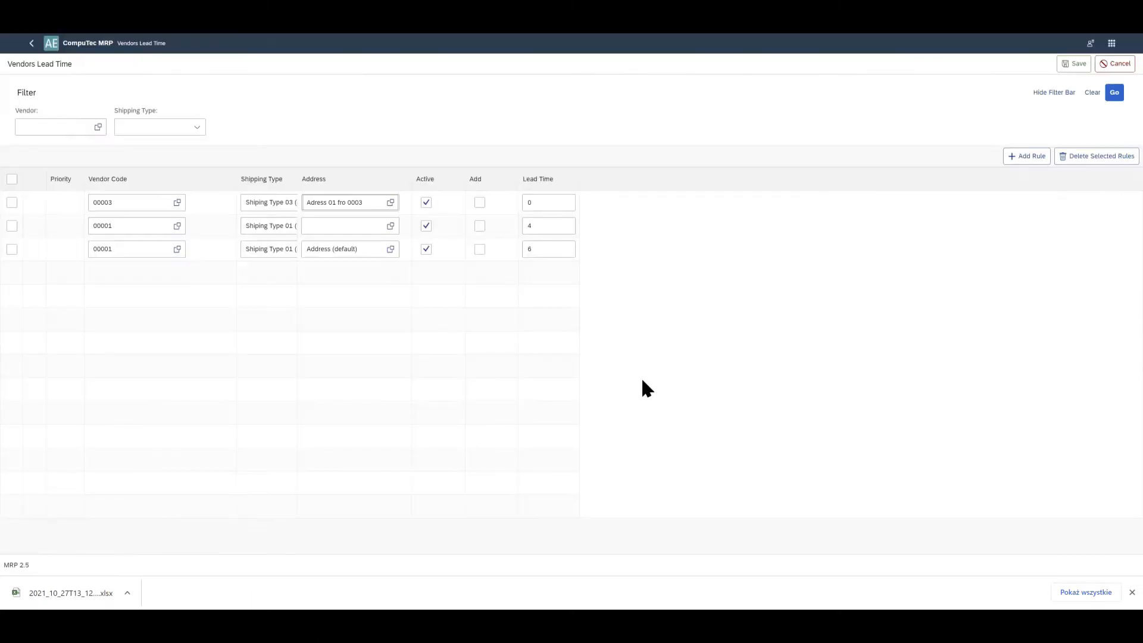
{"action": "left_click_drag", "start_coordinate": [540, 201], "coordinate": [524, 207]}
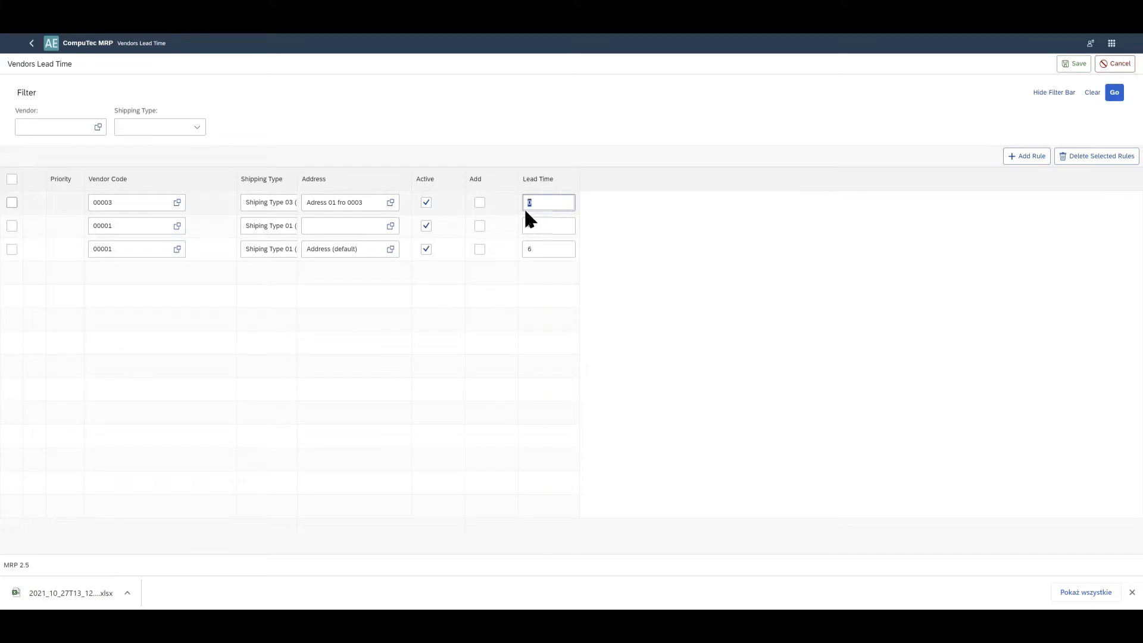
{"action": "type", "text": "4"}
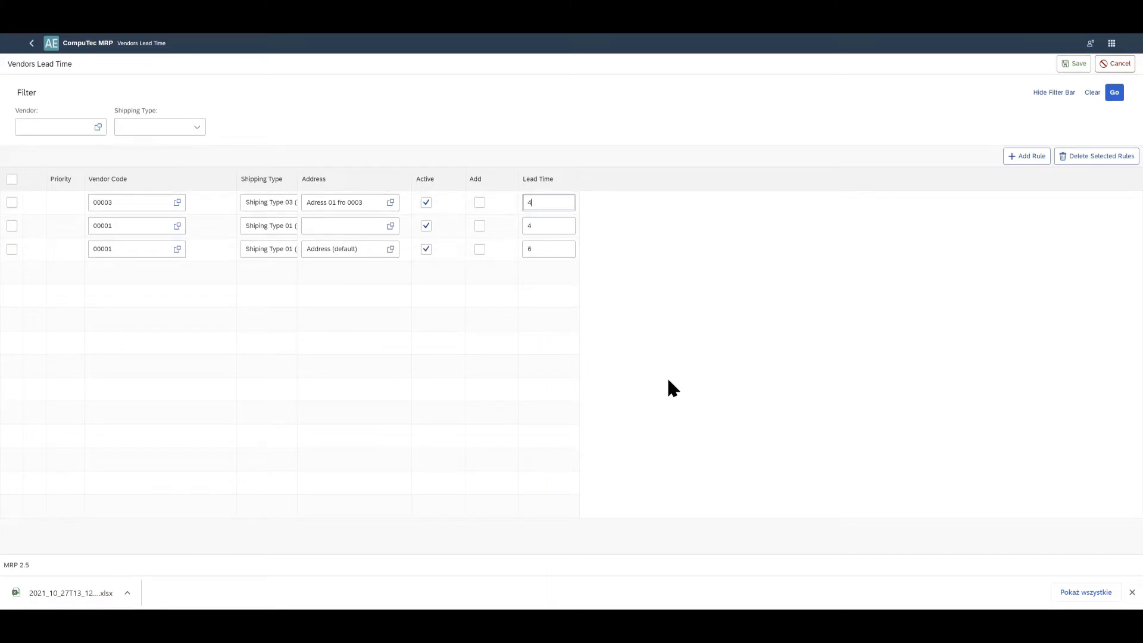
{"action": "left_click", "coordinate": [1076, 67]}
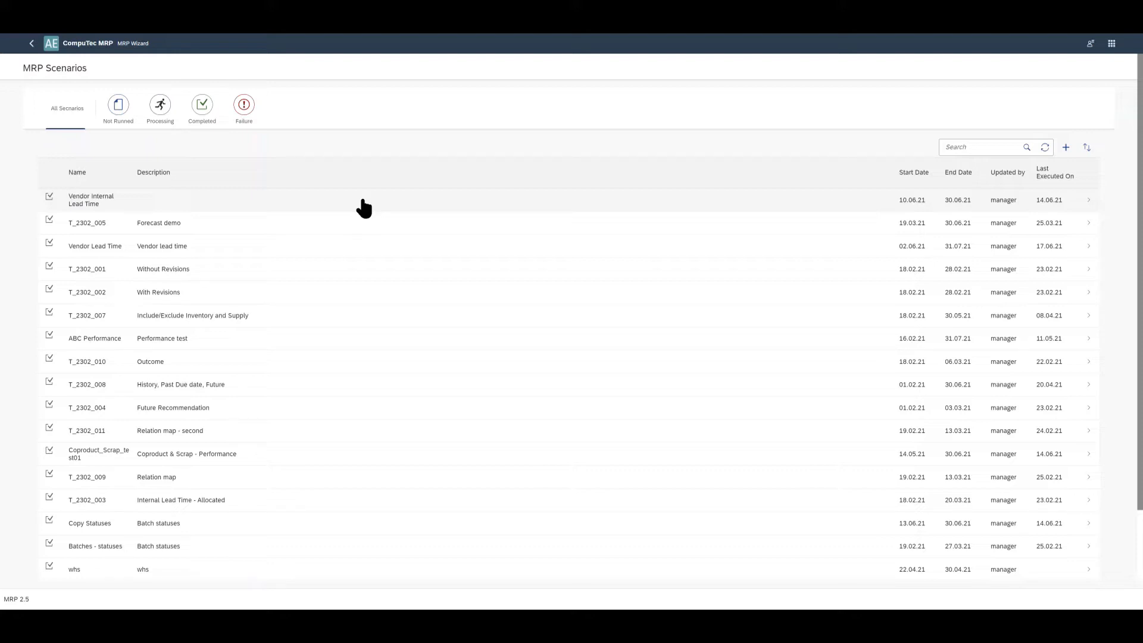
Step: Browse the MRP scenarios by completed, processing, not runned and failure status, and return to all scenarios
{"action": "left_click", "coordinate": [202, 107]}
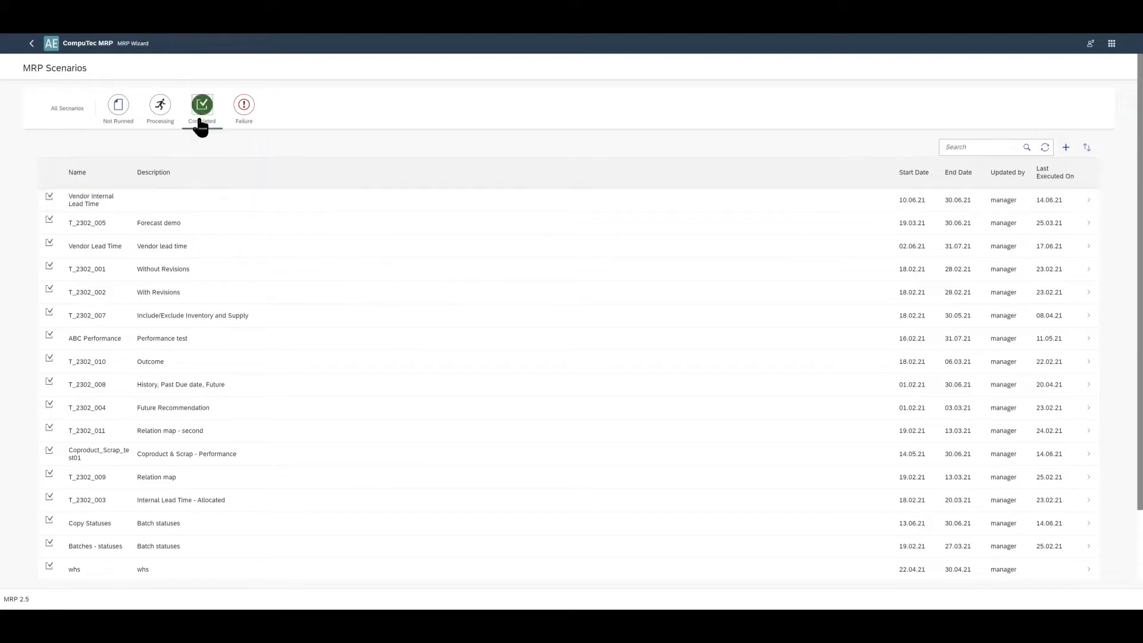
{"action": "left_click", "coordinate": [162, 112]}
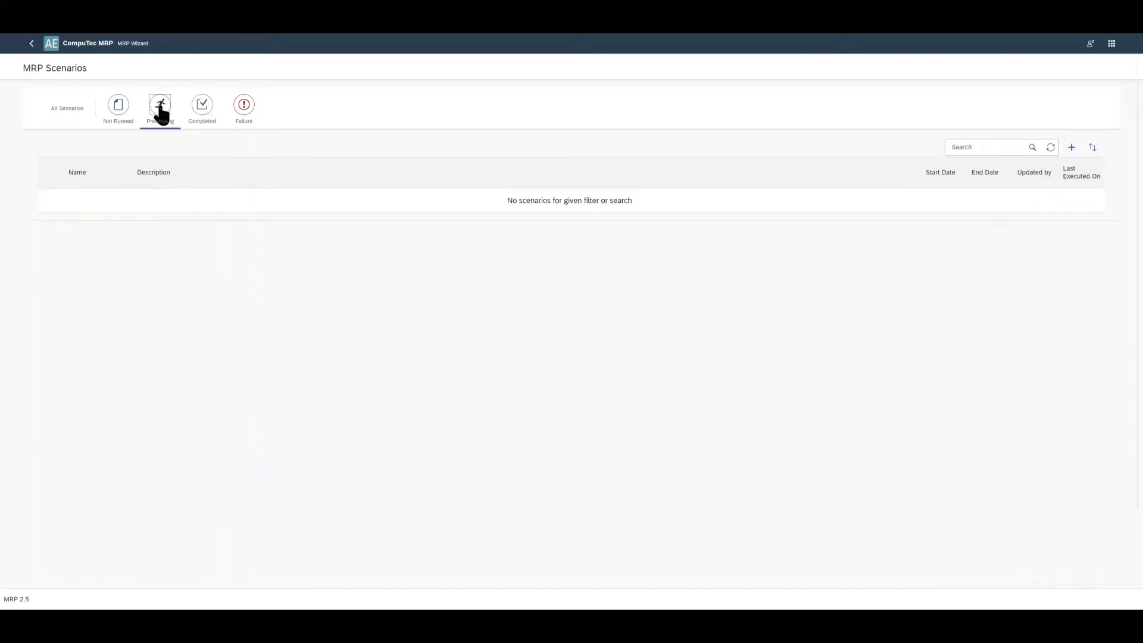
{"action": "left_click", "coordinate": [122, 113]}
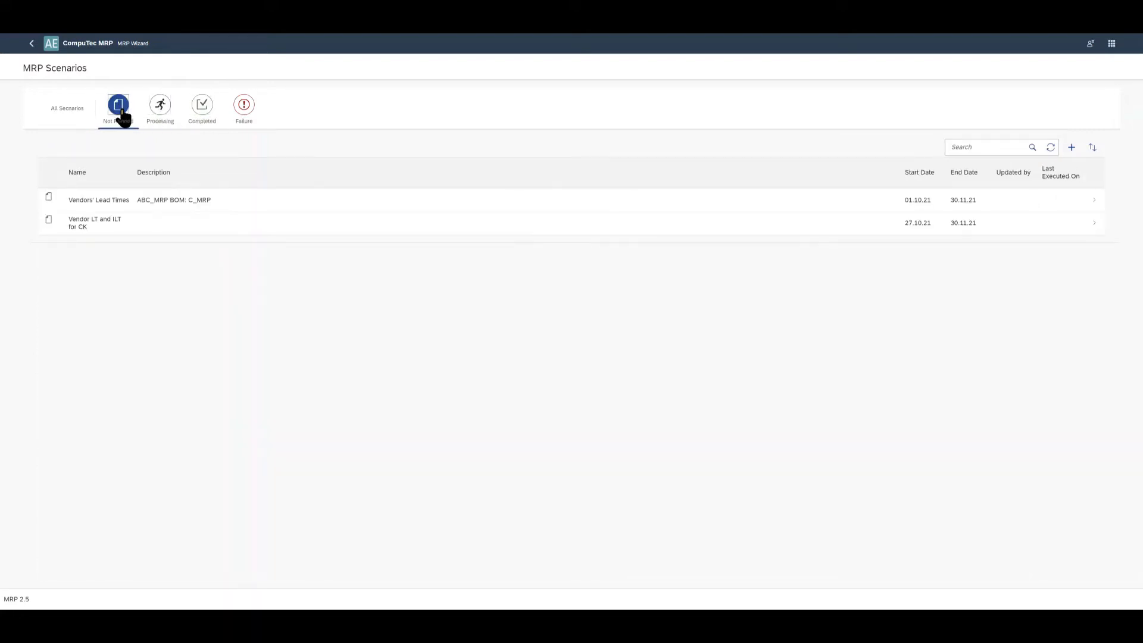
{"action": "left_click", "coordinate": [239, 116]}
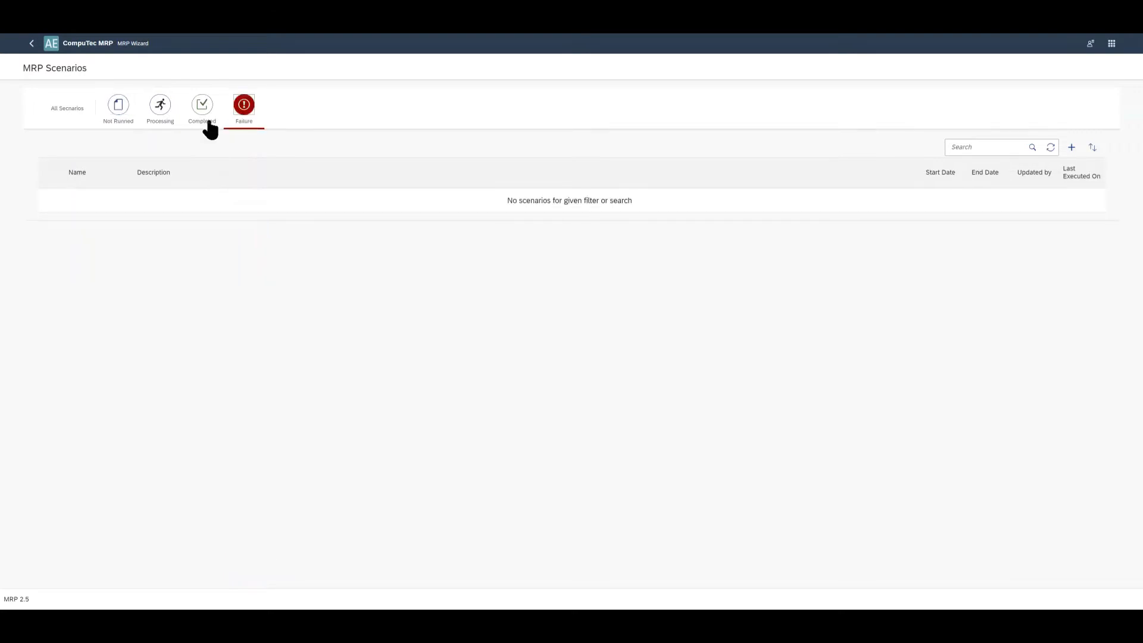
{"action": "left_click", "coordinate": [68, 111]}
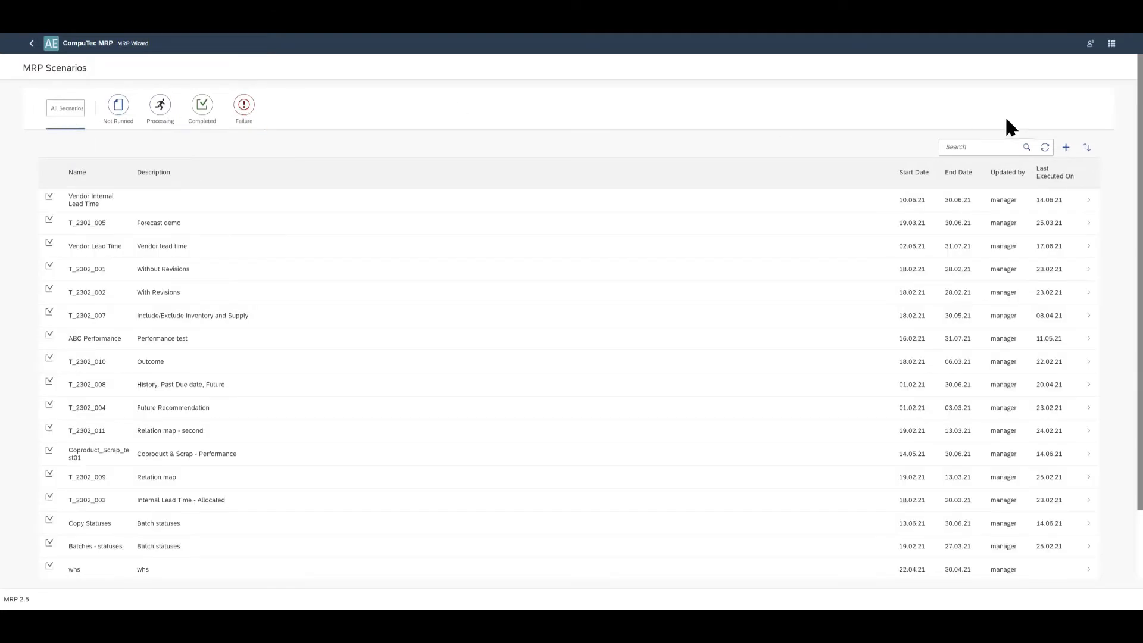
Step: Search the MRP scenarios for V and sort them in descending order by Last Executed On
{"action": "left_click", "coordinate": [994, 148]}
{"action": "type", "text": "T"}
{"action": "type", "text": "V"}
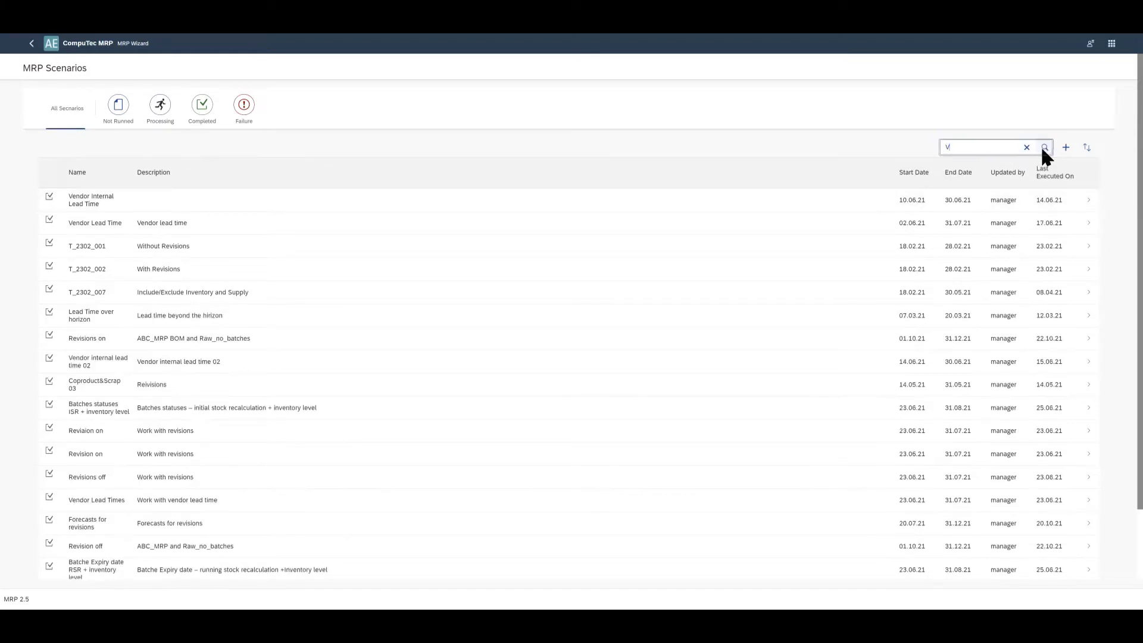
{"action": "left_click", "coordinate": [1090, 151]}
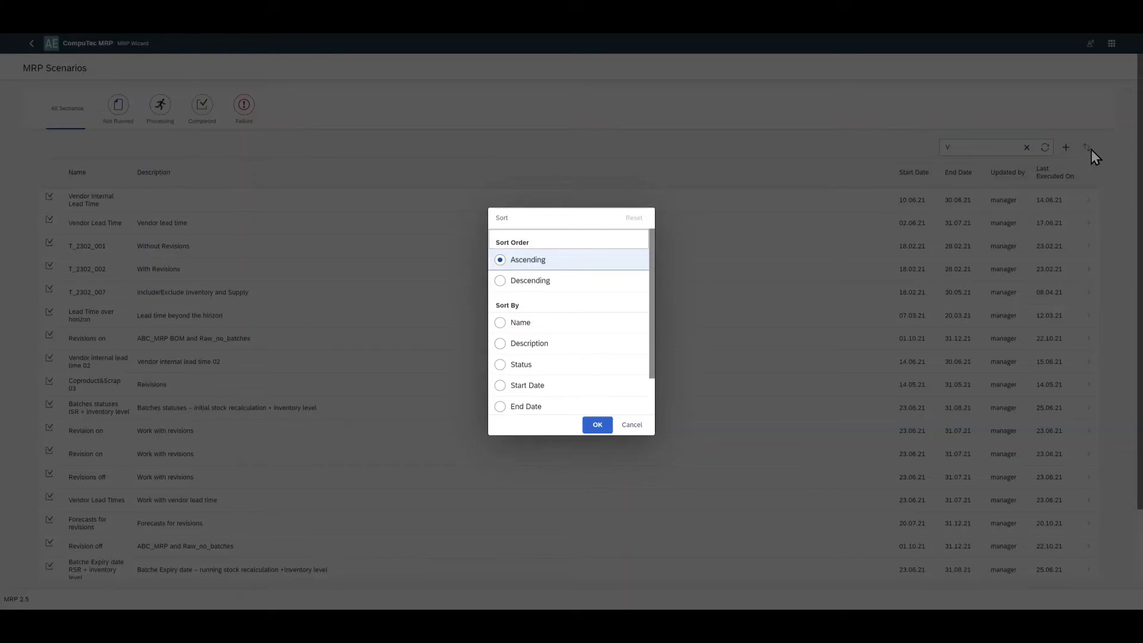
{"action": "left_click", "coordinate": [574, 284]}
{"action": "left_click_drag", "start_coordinate": [648, 304], "coordinate": [663, 357]}
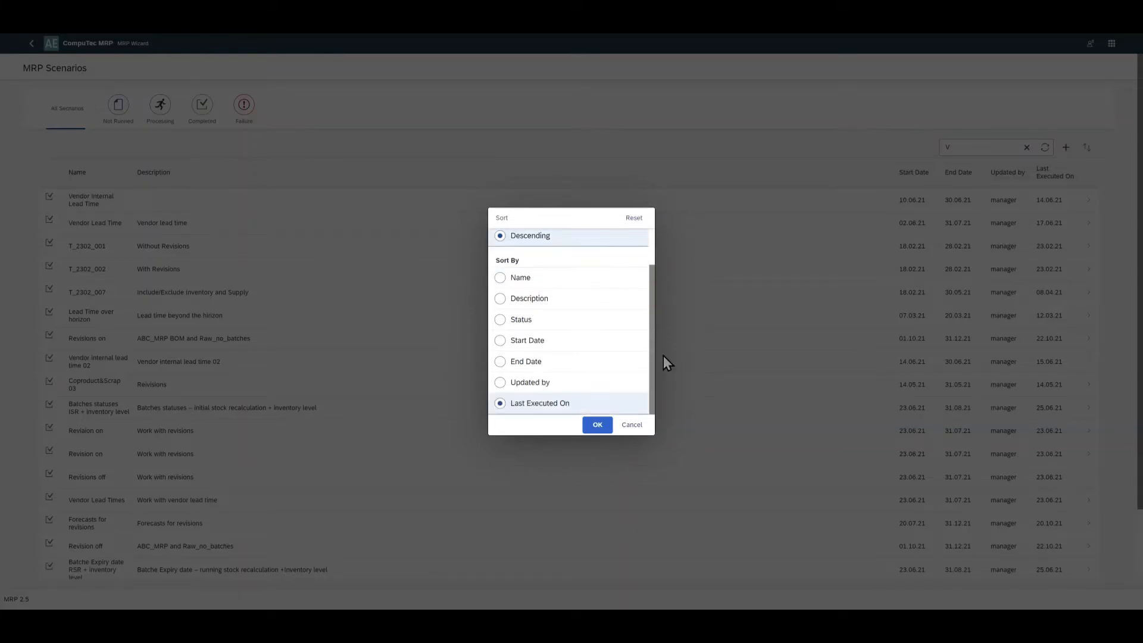
{"action": "left_click", "coordinate": [597, 424]}
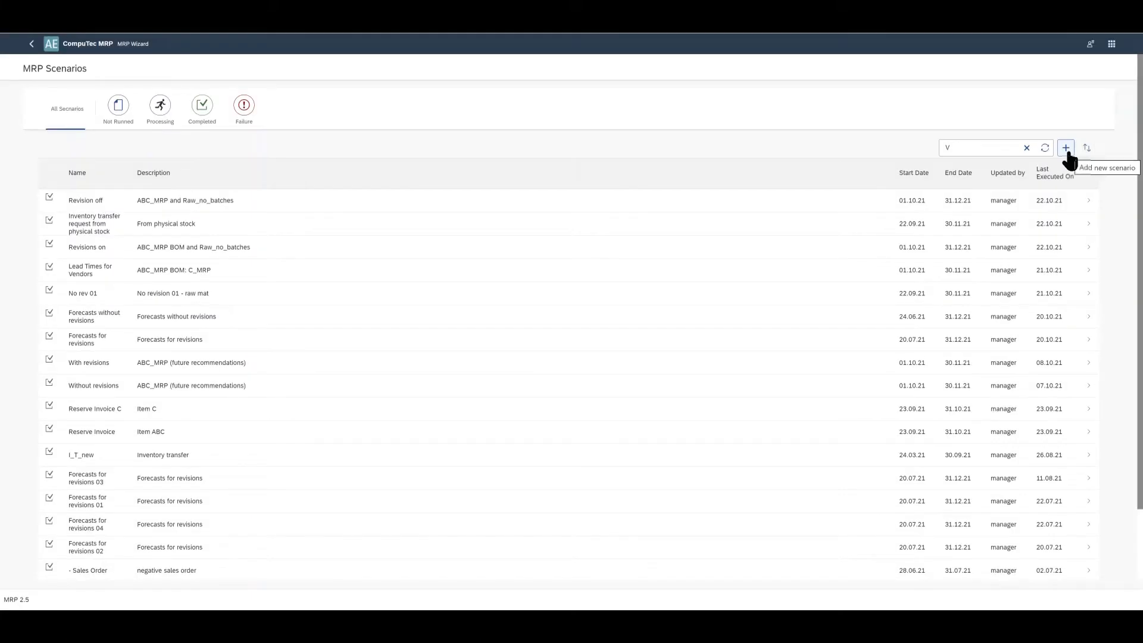
Step: Start a new scenario named Demo scenario 01 with description Demo, running from 01.08.21 to 31.12.21
{"action": "left_click", "coordinate": [1066, 149]}
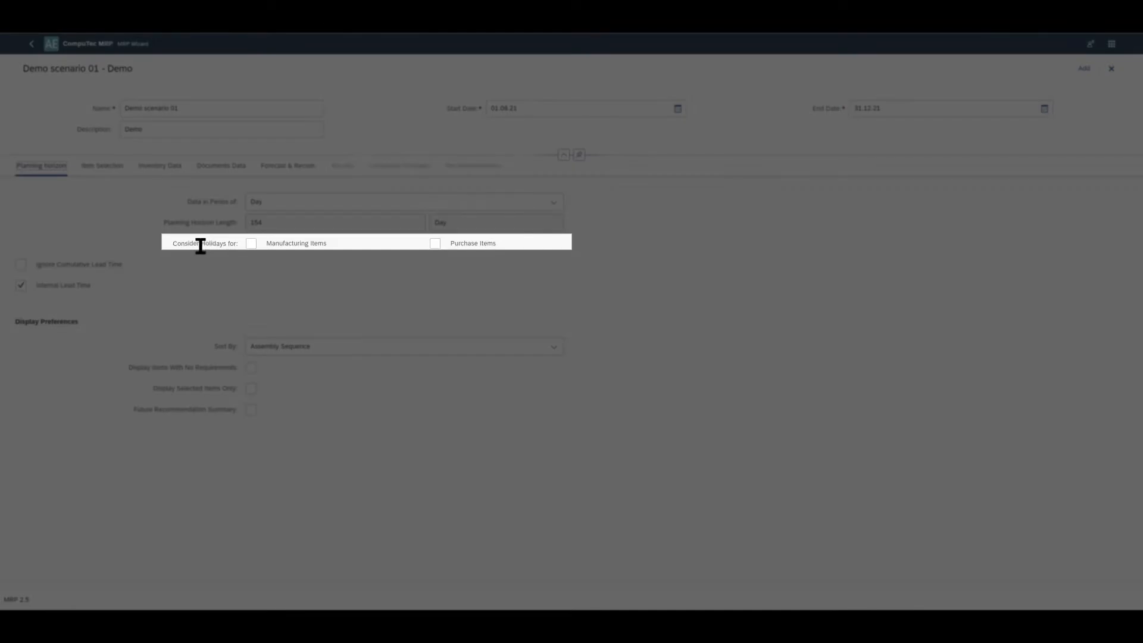
Step: Try the planning horizon options for considering holidays, ignoring cumulative lead time and using internal lead time
{"action": "left_click", "coordinate": [252, 247]}
{"action": "left_click", "coordinate": [436, 248]}
{"action": "left_click", "coordinate": [437, 249]}
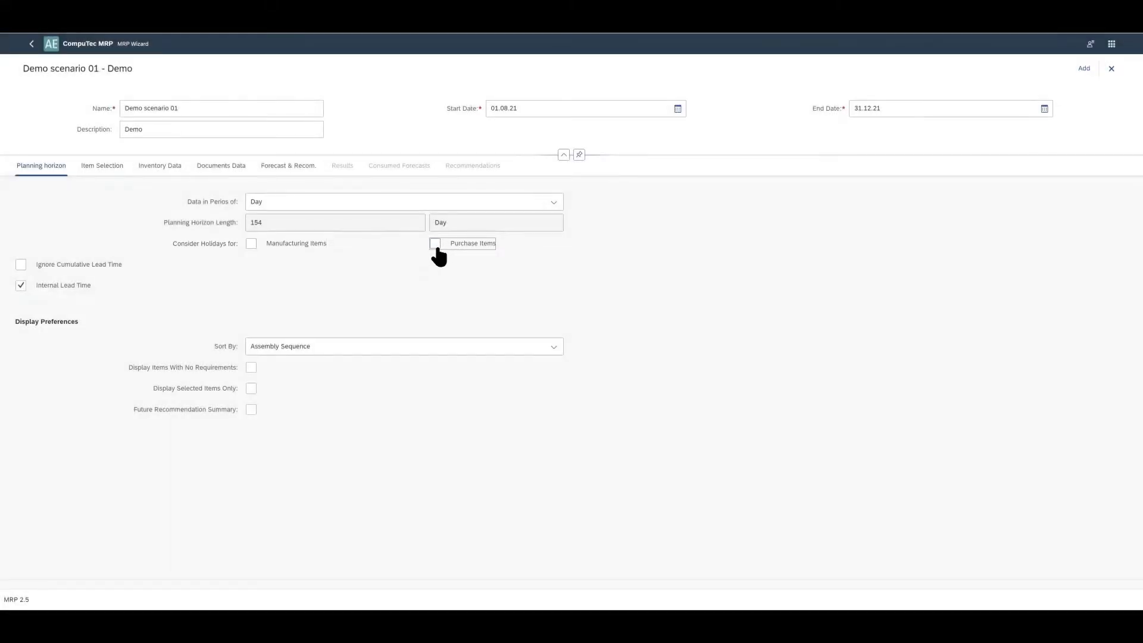
{"action": "left_click", "coordinate": [21, 265]}
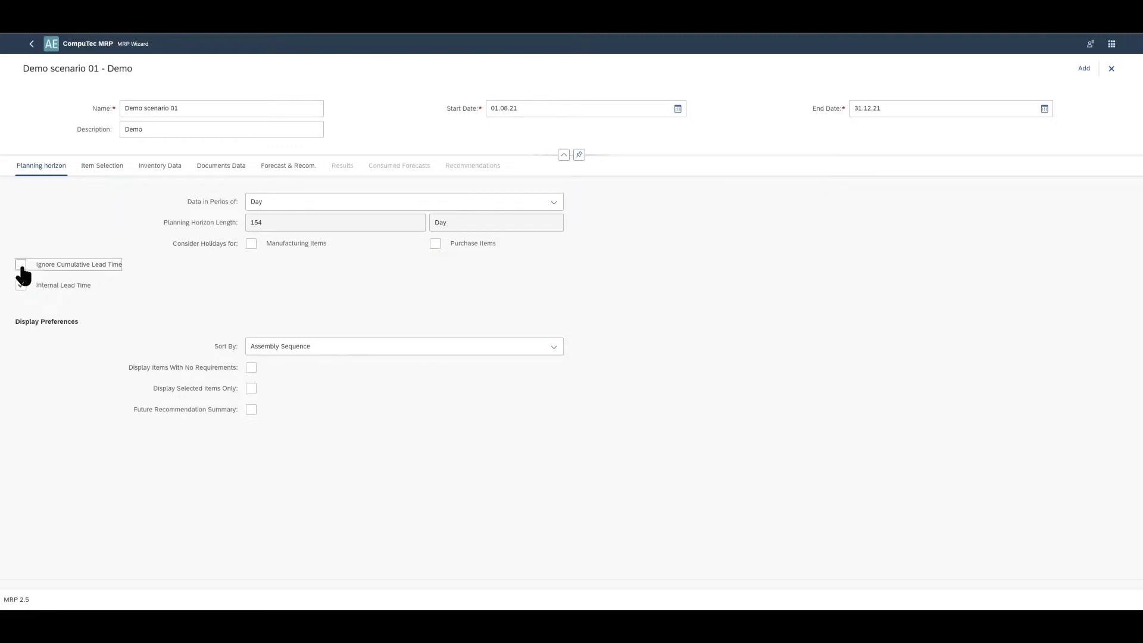
{"action": "left_click", "coordinate": [20, 288]}
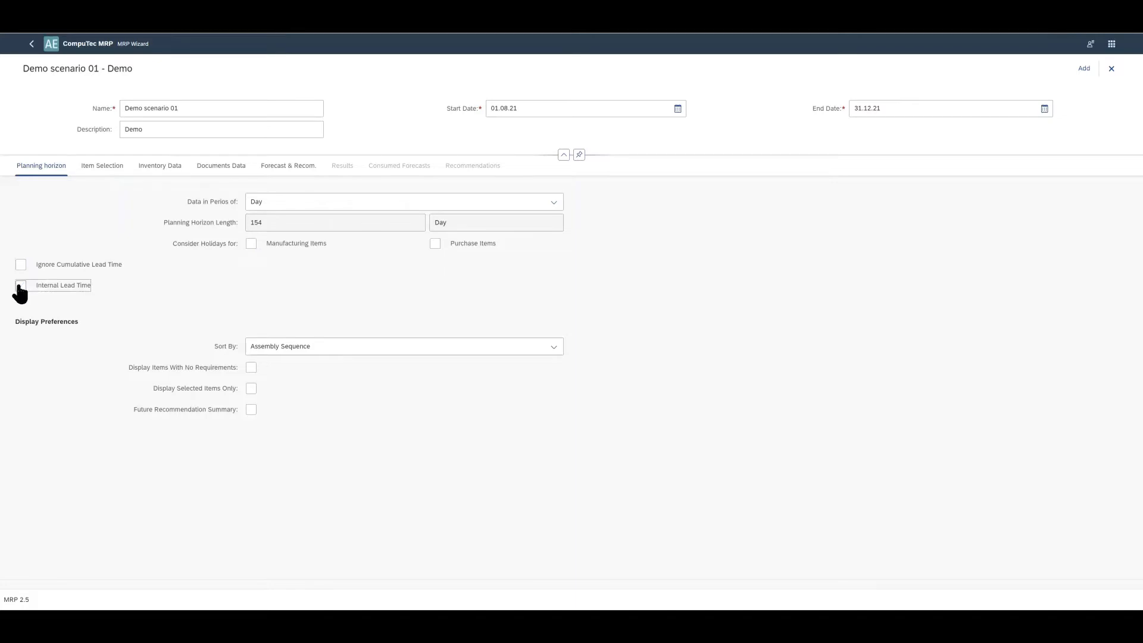
Step: Keep sorting by Assembly Sequence and enable displaying items with no requirements, selected items only and the future recommendation summary
{"action": "left_click", "coordinate": [554, 346]}
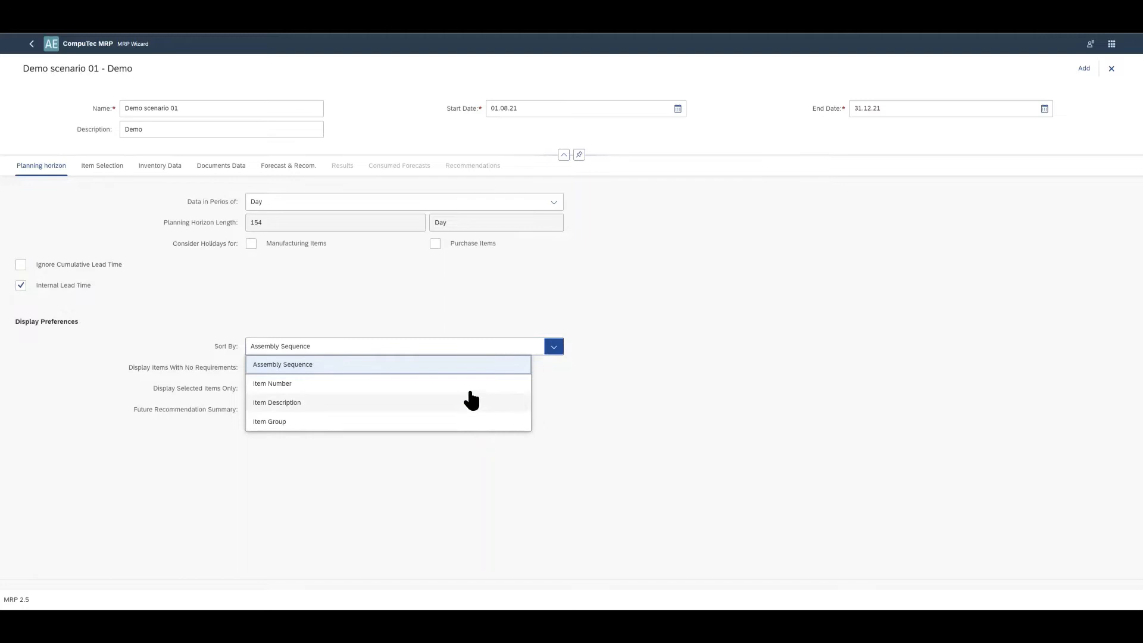
{"action": "left_click", "coordinate": [549, 350]}
{"action": "left_click", "coordinate": [251, 368]}
{"action": "left_click", "coordinate": [251, 388]}
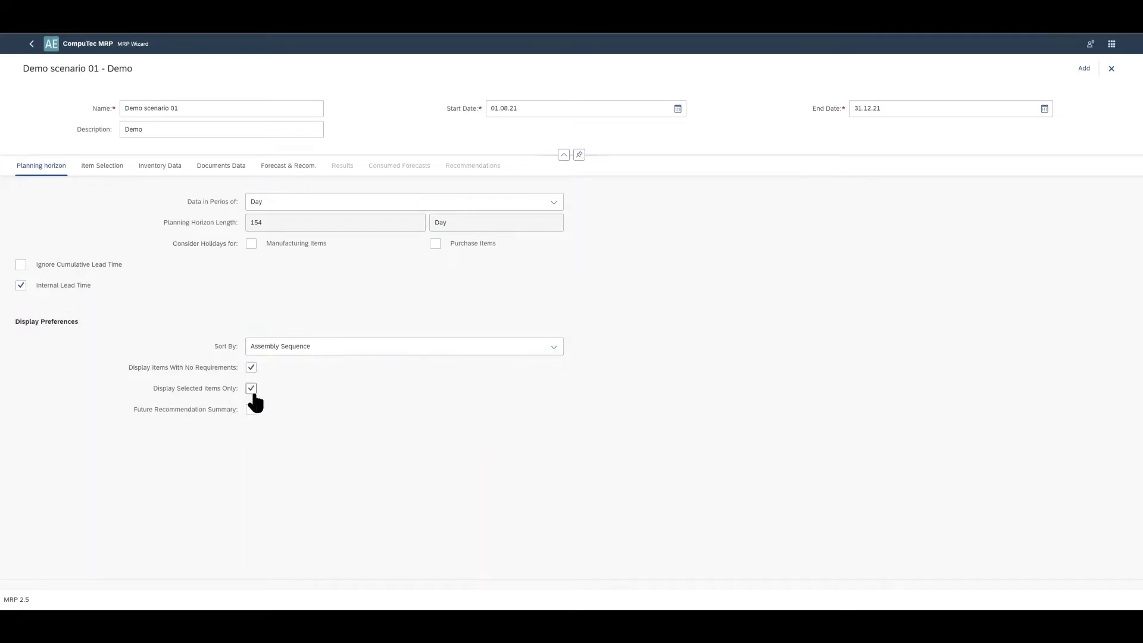
{"action": "left_click", "coordinate": [251, 410]}
Step: Limit the scenario's item selection to selected items, with revisions included
{"action": "left_click", "coordinate": [92, 174]}
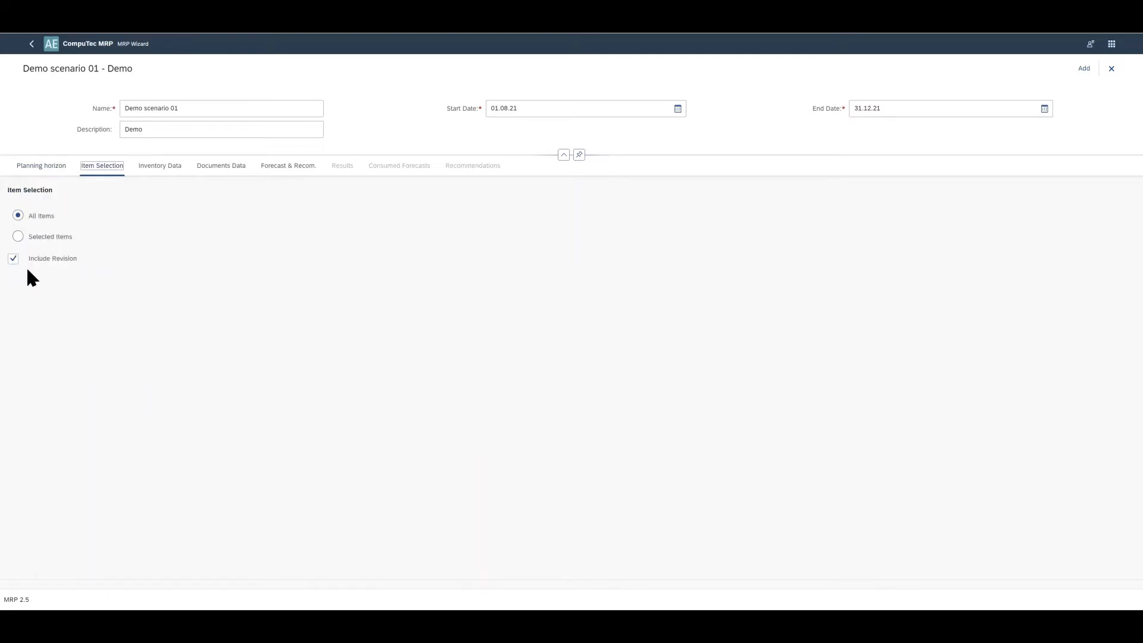
{"action": "left_click", "coordinate": [18, 237]}
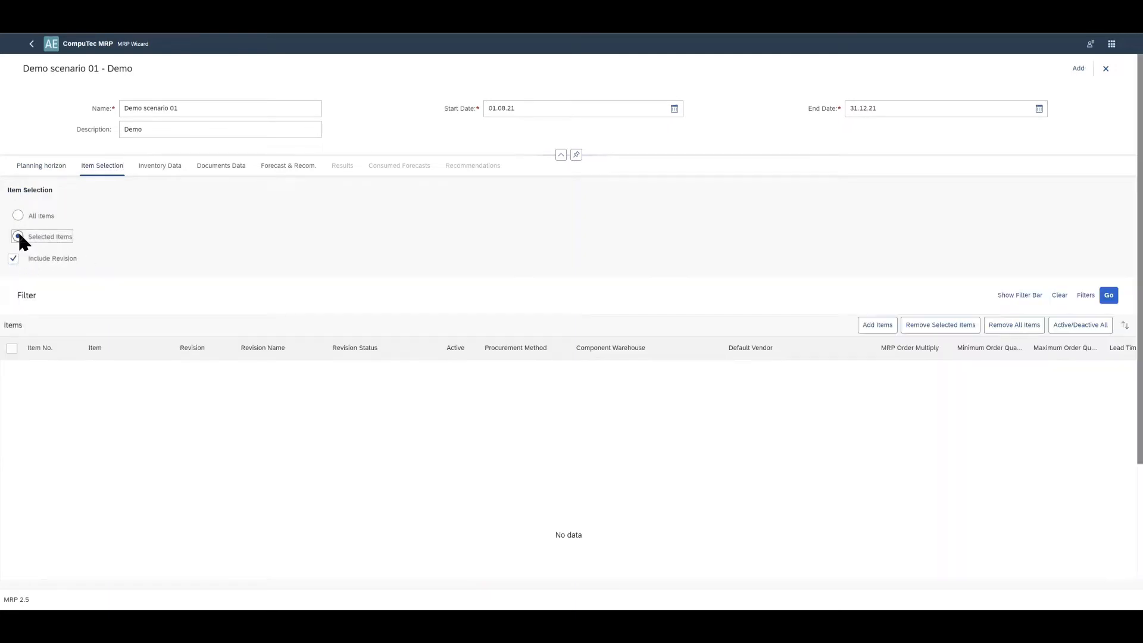
{"action": "left_click", "coordinate": [14, 259]}
{"action": "left_click", "coordinate": [14, 259]}
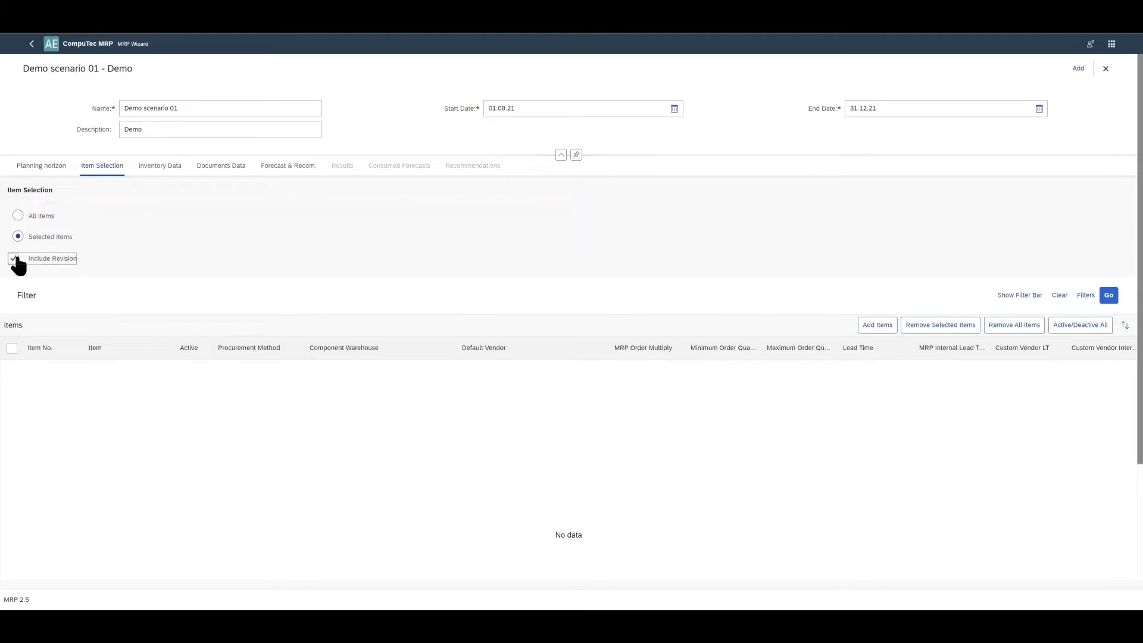
Step: Add the items numbered from ABC_MRP to C_MRP to the scenario's item list
{"action": "left_click", "coordinate": [870, 326]}
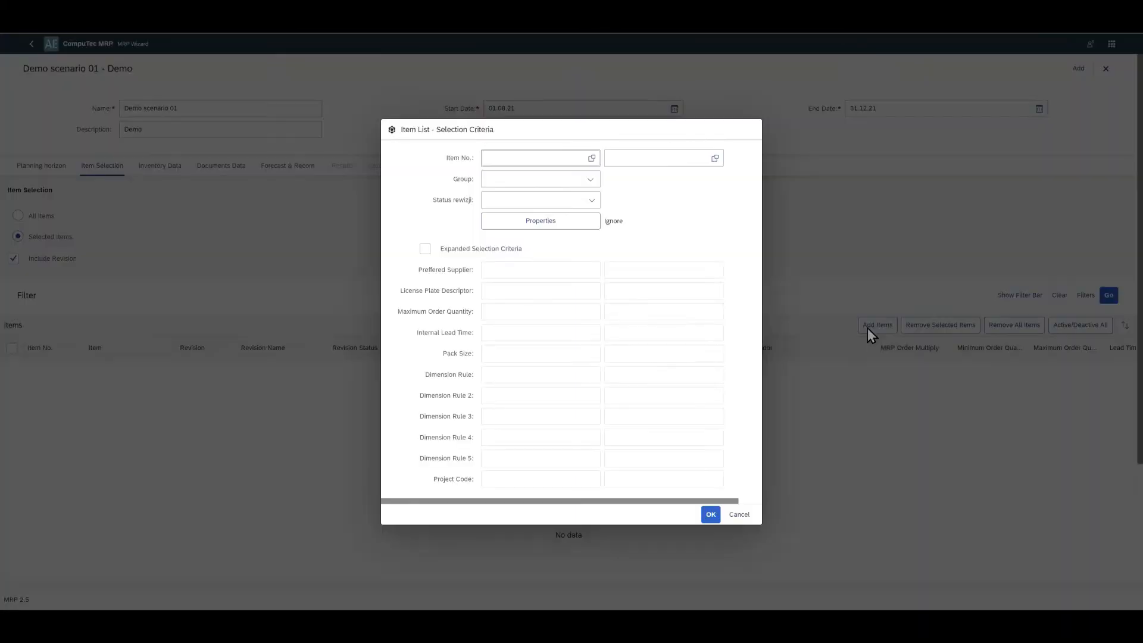
{"action": "left_click", "coordinate": [580, 158]}
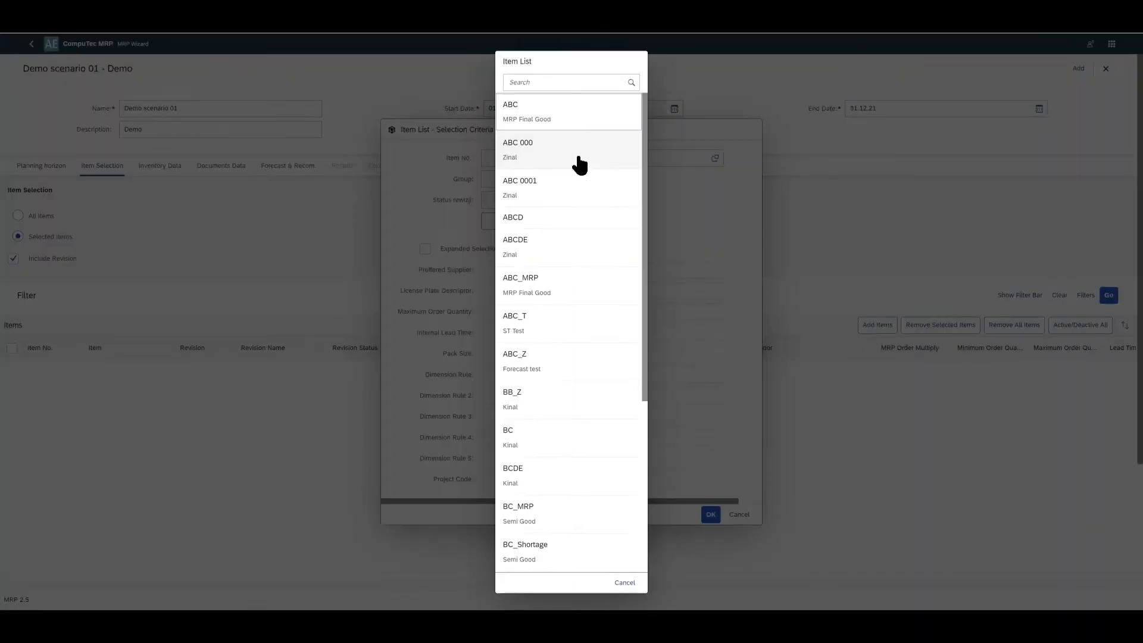
{"action": "type", "text": "ABC_M"}
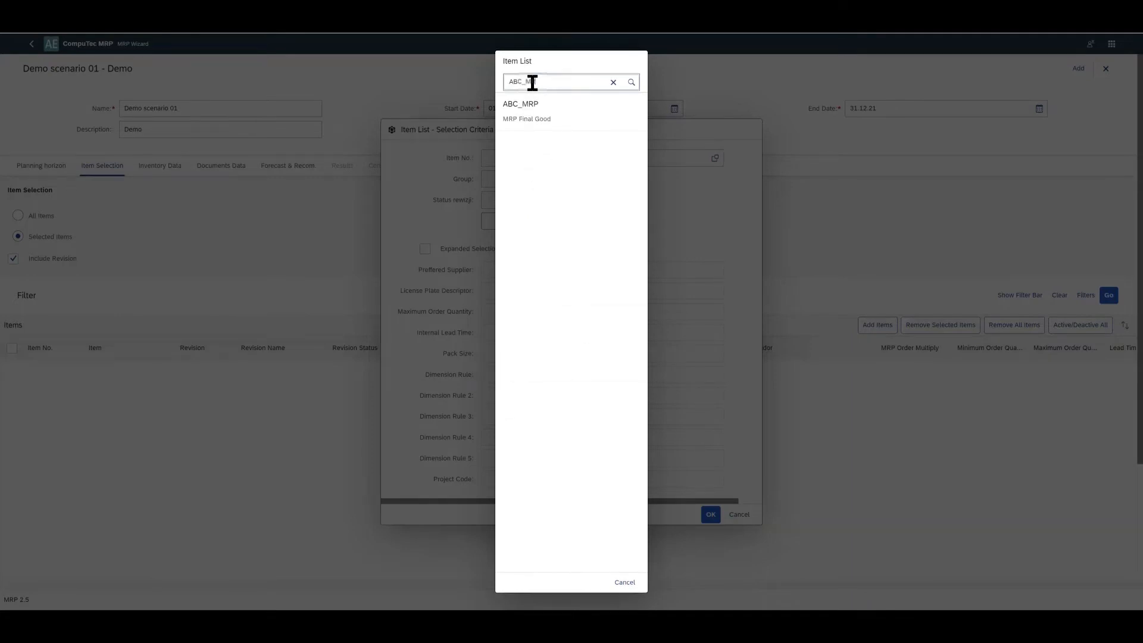
{"action": "left_click", "coordinate": [519, 112]}
{"action": "left_click", "coordinate": [589, 158]}
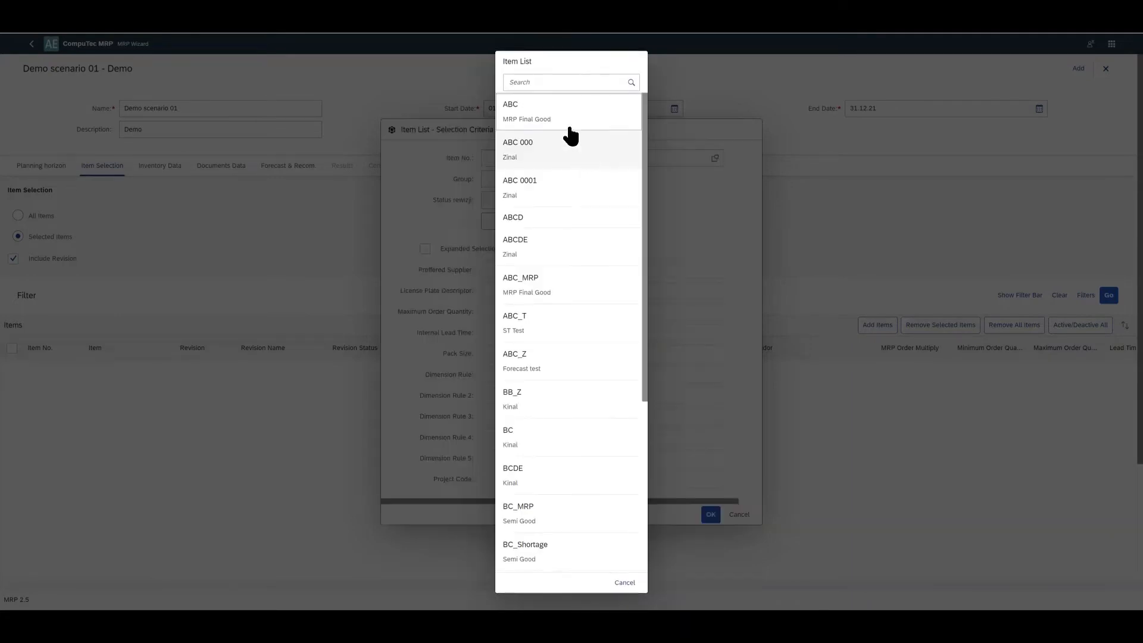
{"action": "left_click", "coordinate": [571, 287]}
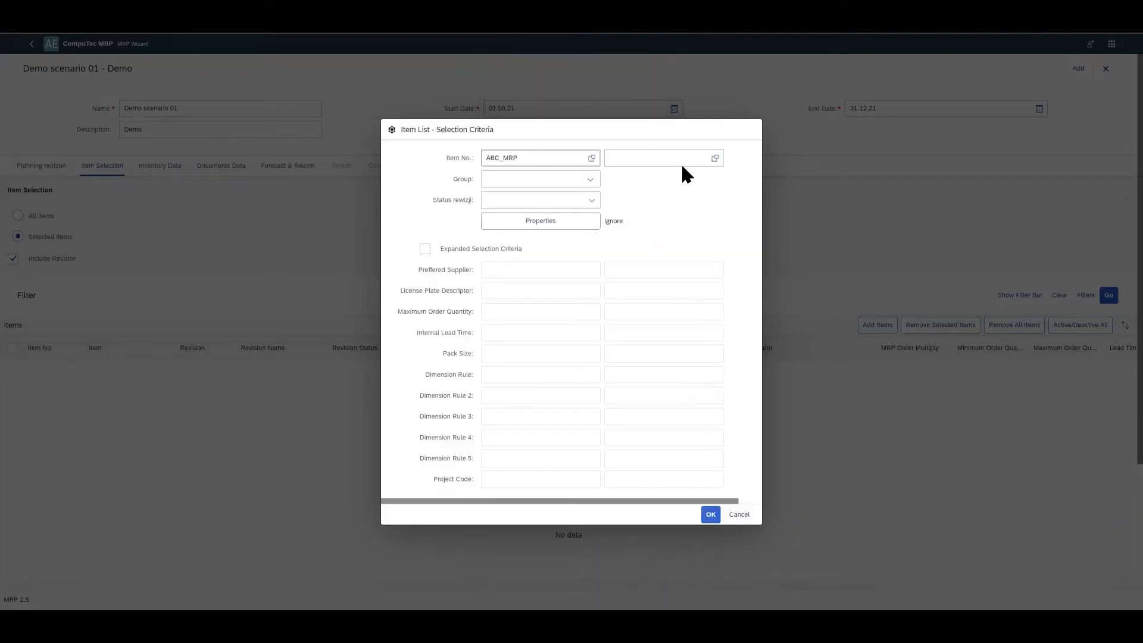
{"action": "left_click", "coordinate": [679, 161]}
{"action": "type", "text": "c_"}
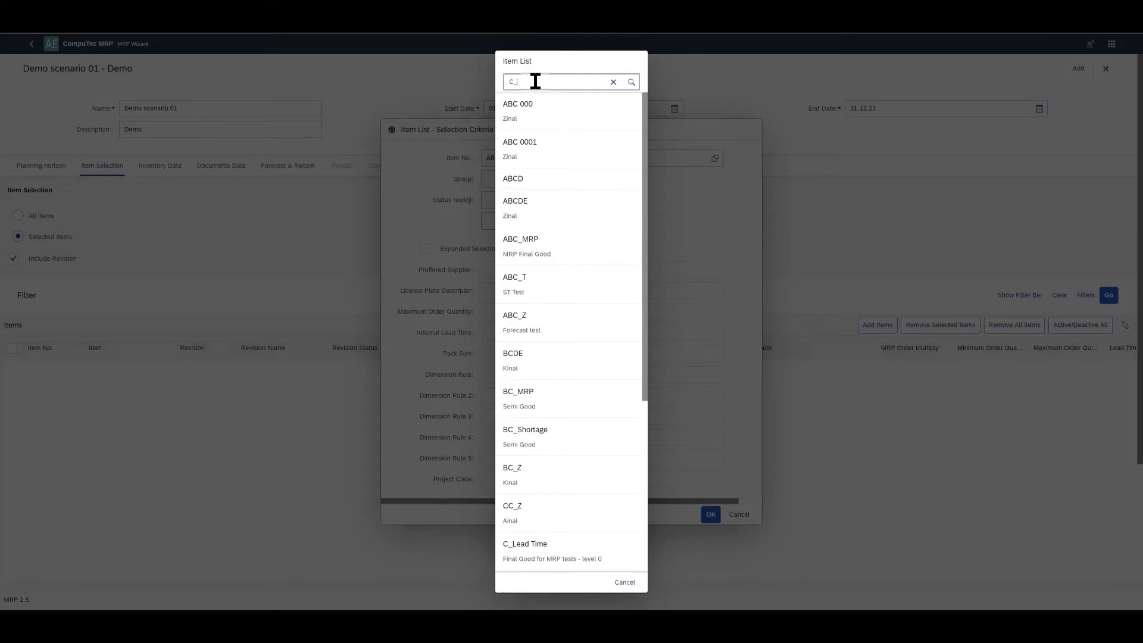
{"action": "type", "text": "MR"}
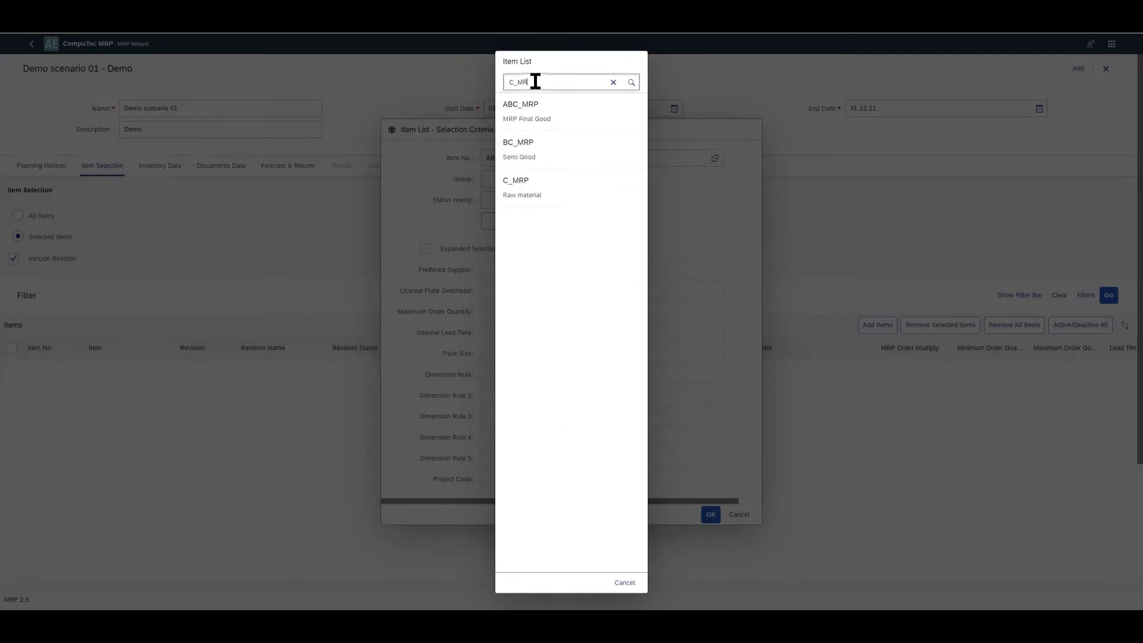
{"action": "left_click", "coordinate": [591, 196]}
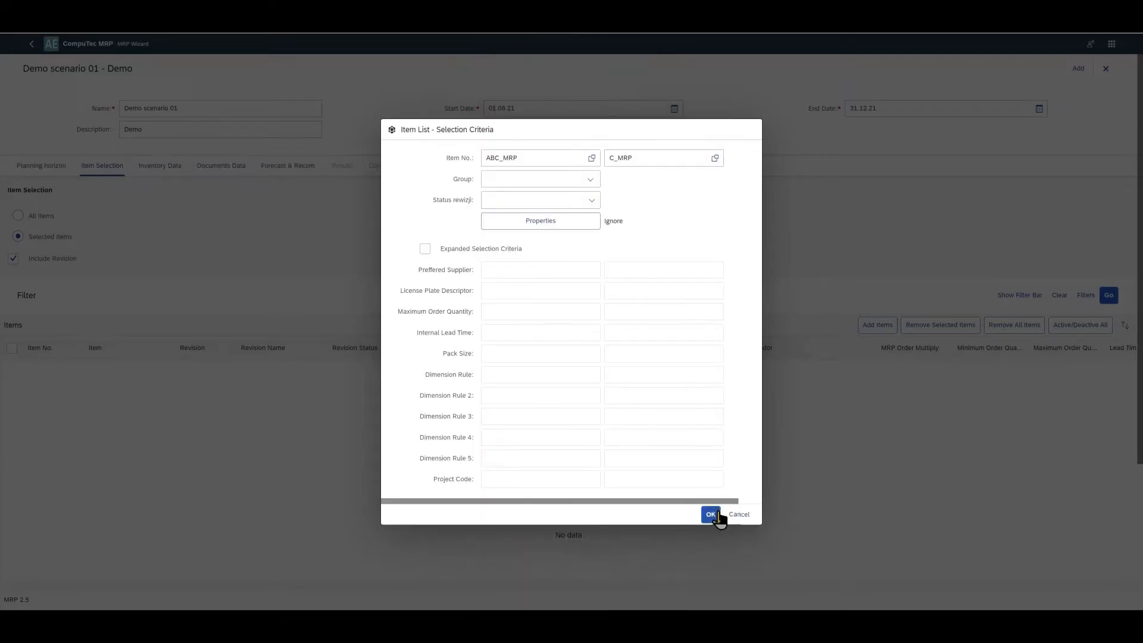
{"action": "left_click", "coordinate": [711, 514]}
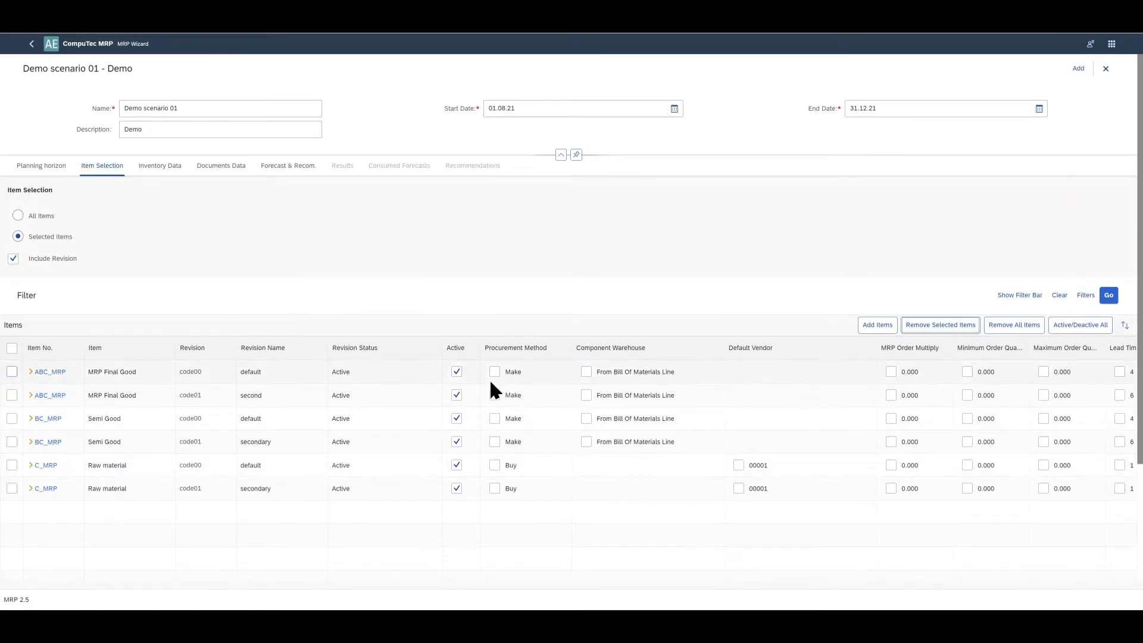
Step: Override the MRP Order Multiply of raw material C_MRP, revision code00, with 2
{"action": "left_click", "coordinate": [457, 372]}
{"action": "left_click", "coordinate": [456, 372]}
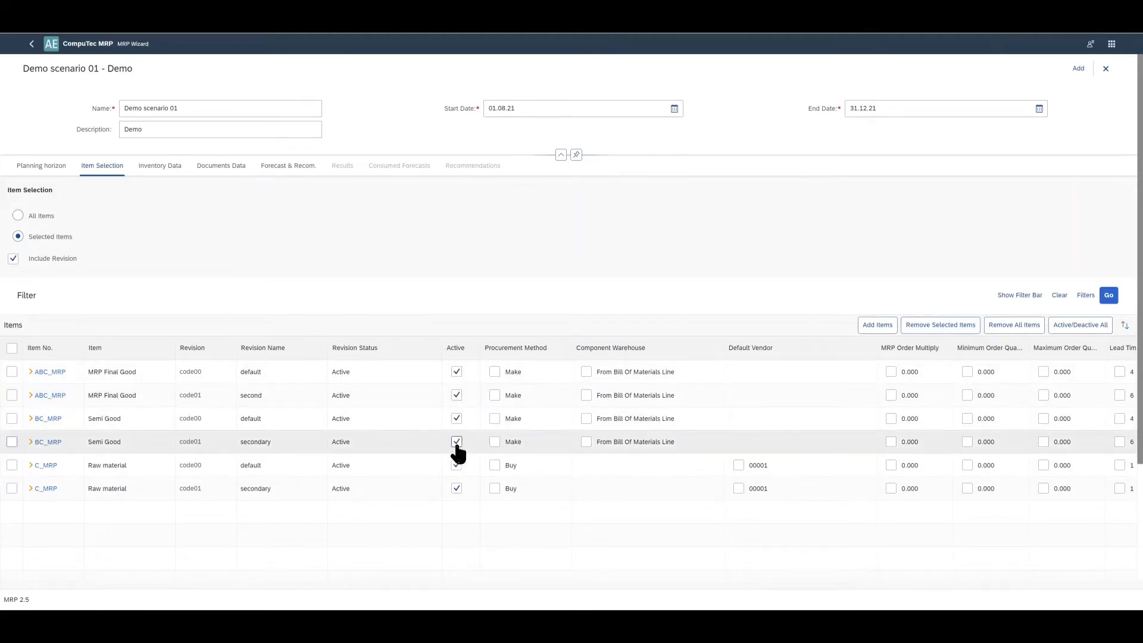
{"action": "scroll", "coordinate": [315, 497], "scroll_direction": "down", "scroll_amount": 2}
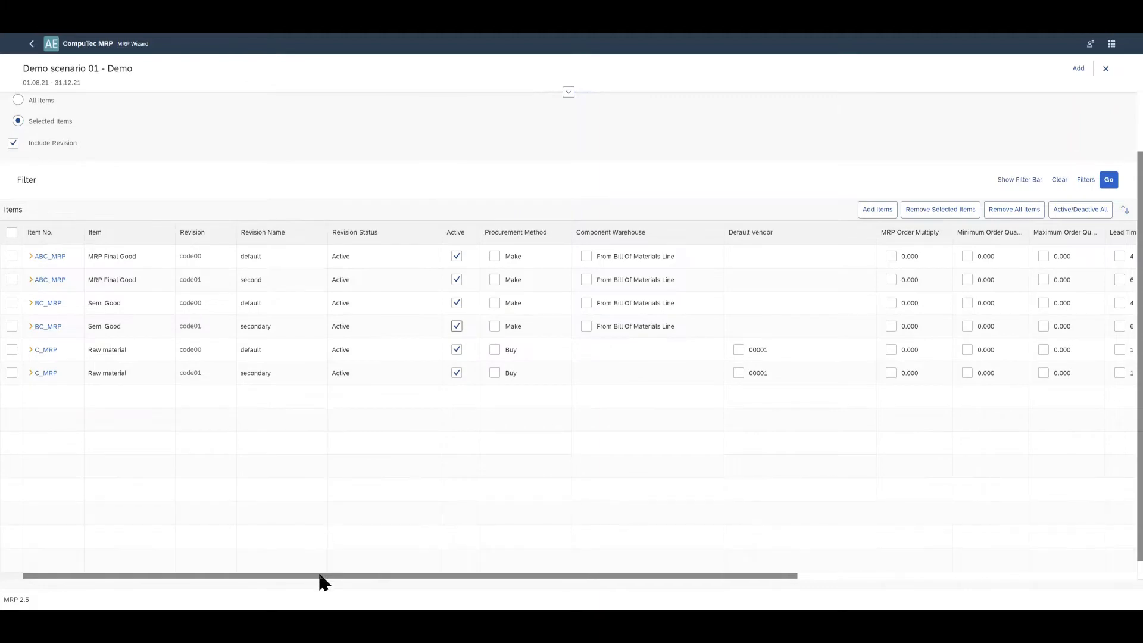
{"action": "left_click_drag", "start_coordinate": [322, 575], "coordinate": [369, 571]}
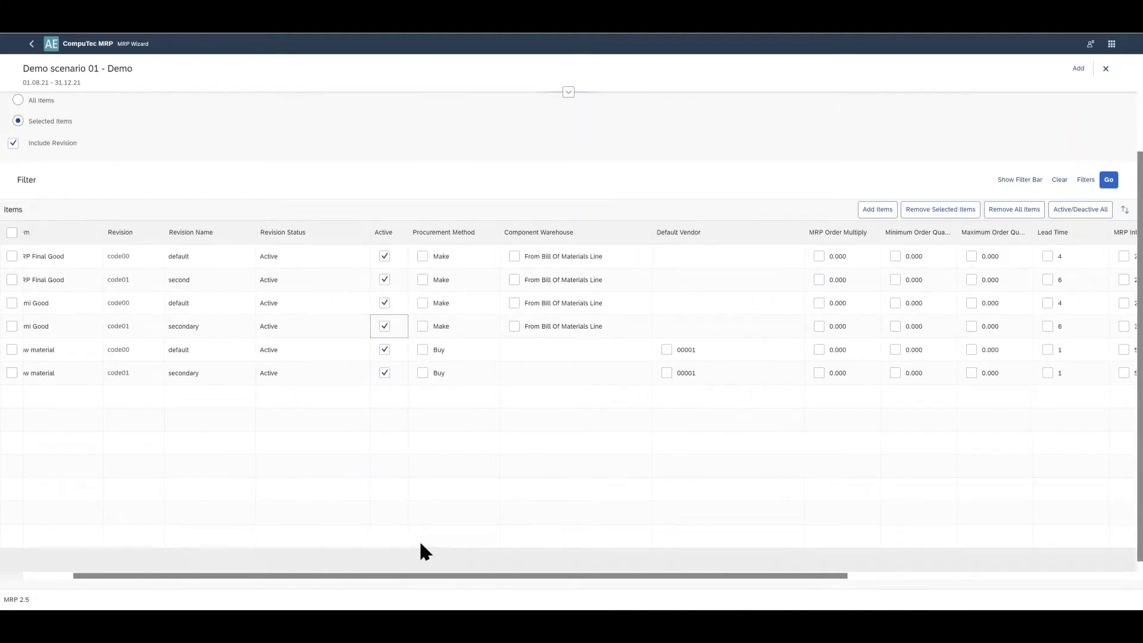
{"action": "left_click", "coordinate": [820, 349]}
{"action": "left_click", "coordinate": [838, 353]}
{"action": "left_click_drag", "start_coordinate": [872, 349], "coordinate": [834, 352]}
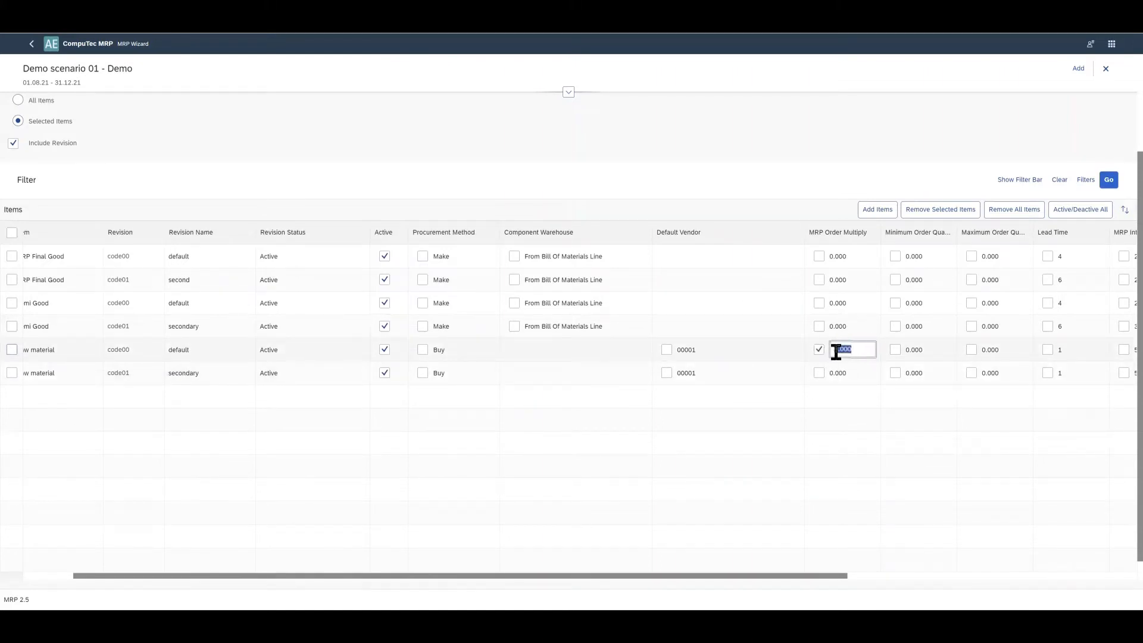
{"action": "type", "text": "2"}
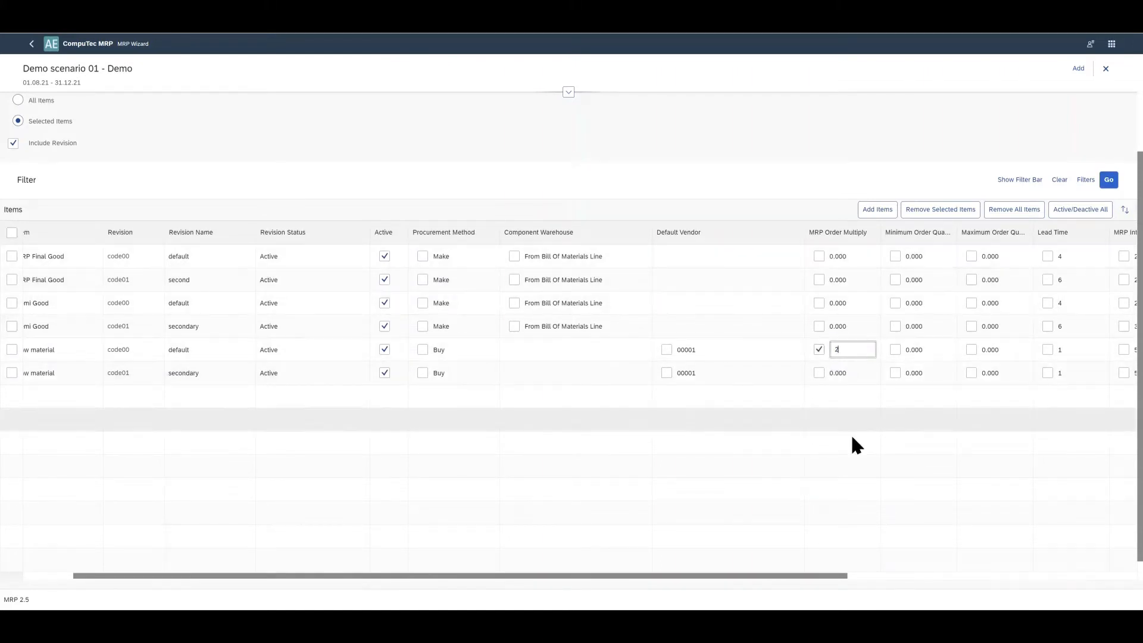
Step: Override the lead time of final good ABC_MRP, revision code00, with 5
{"action": "left_click_drag", "start_coordinate": [779, 576], "coordinate": [976, 577]}
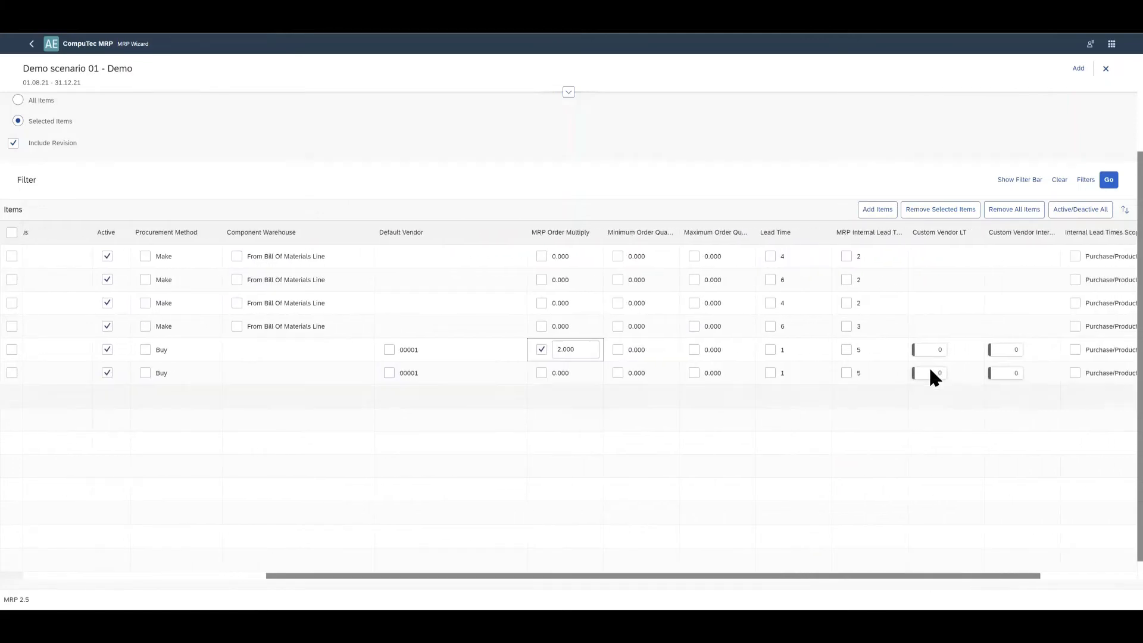
{"action": "left_click", "coordinate": [771, 256]}
{"action": "double_click", "coordinate": [784, 255]}
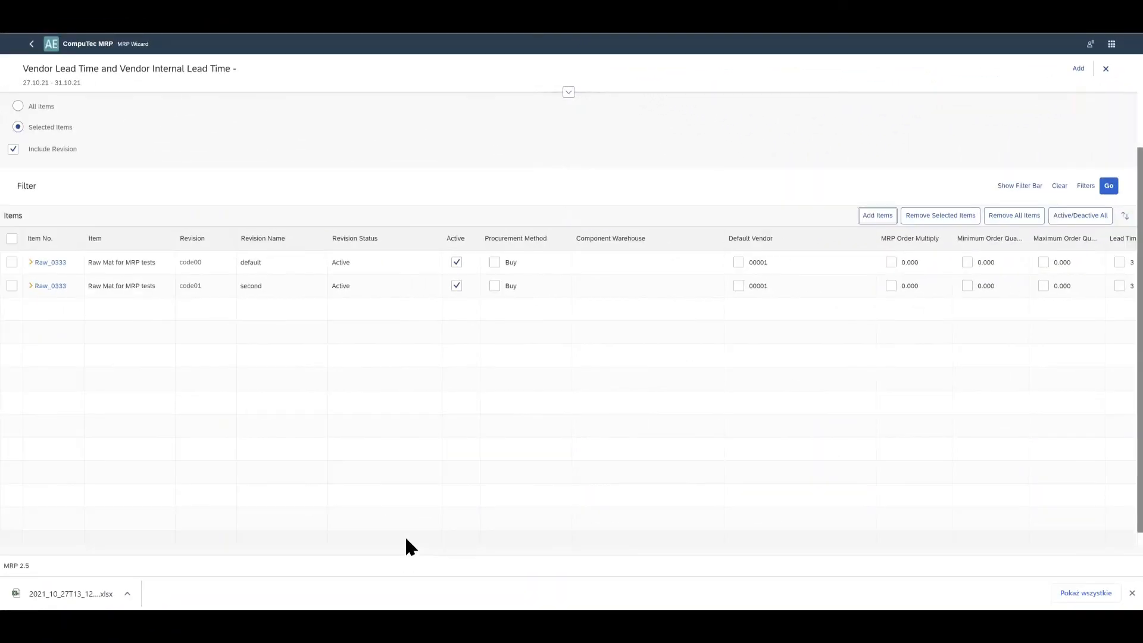
Step: Review the default and custom vendor lead time rules of item Raw_0333, revision code00, in the Vendor Lead Time scenario
{"action": "scroll", "coordinate": [405, 534], "scroll_direction": "down", "scroll_amount": 1}
{"action": "left_click_drag", "start_coordinate": [408, 542], "coordinate": [756, 541]}
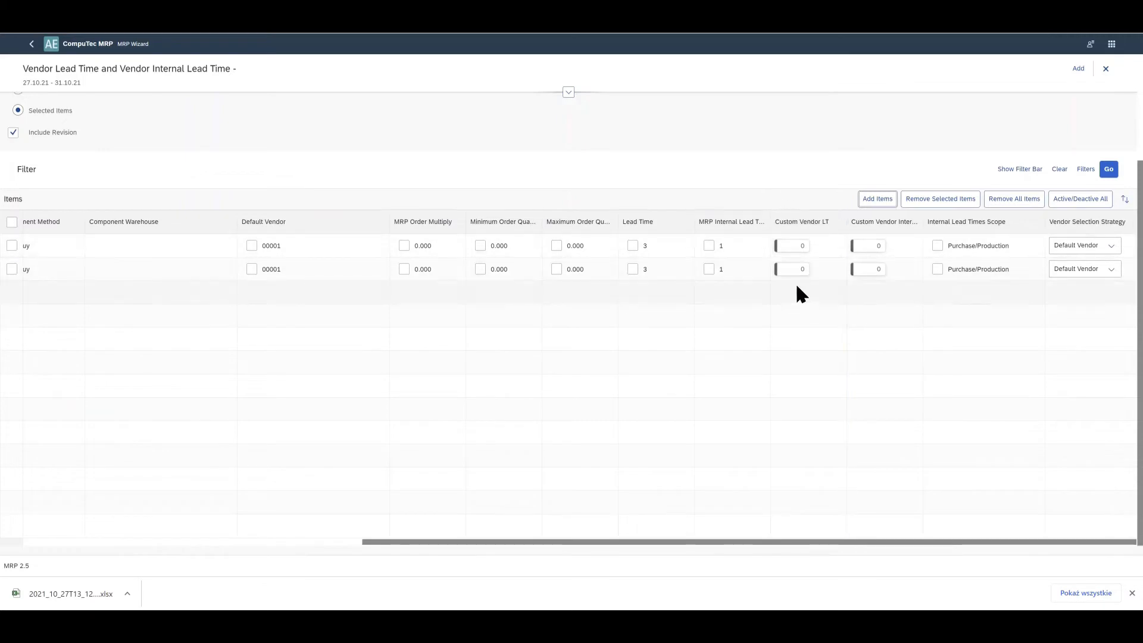
{"action": "left_click", "coordinate": [798, 245]}
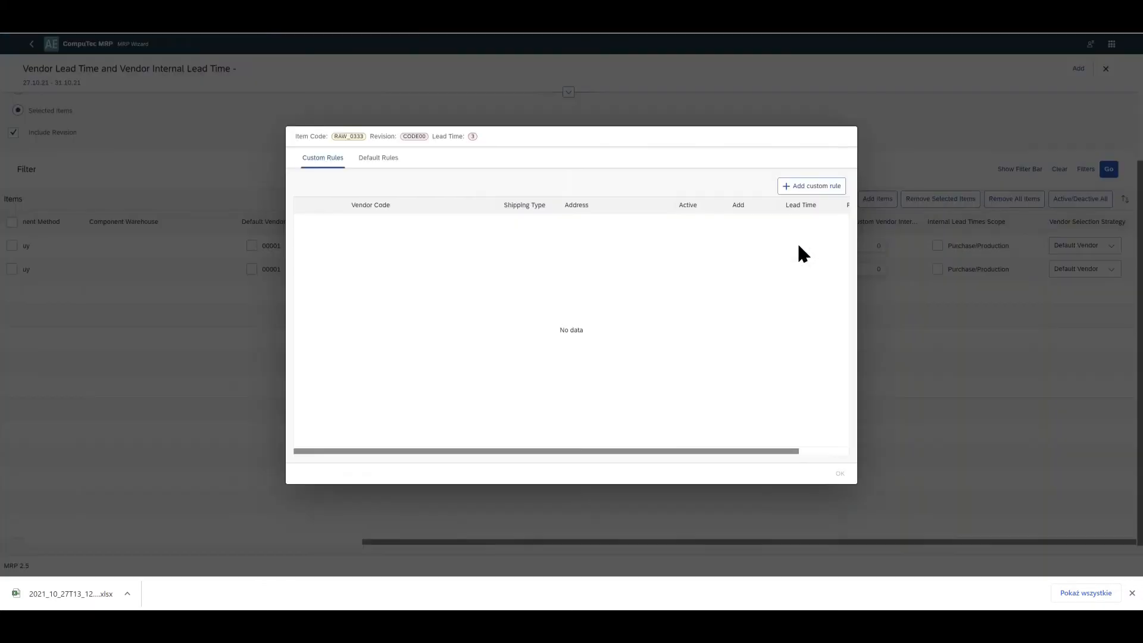
{"action": "left_click", "coordinate": [378, 158]}
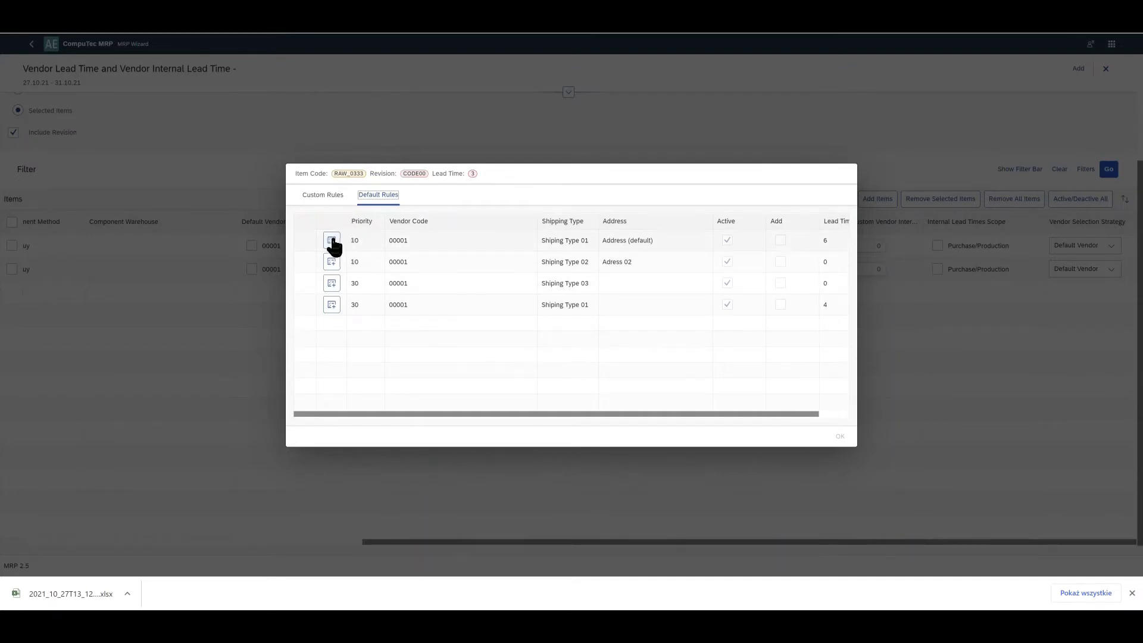
{"action": "left_click", "coordinate": [329, 201]}
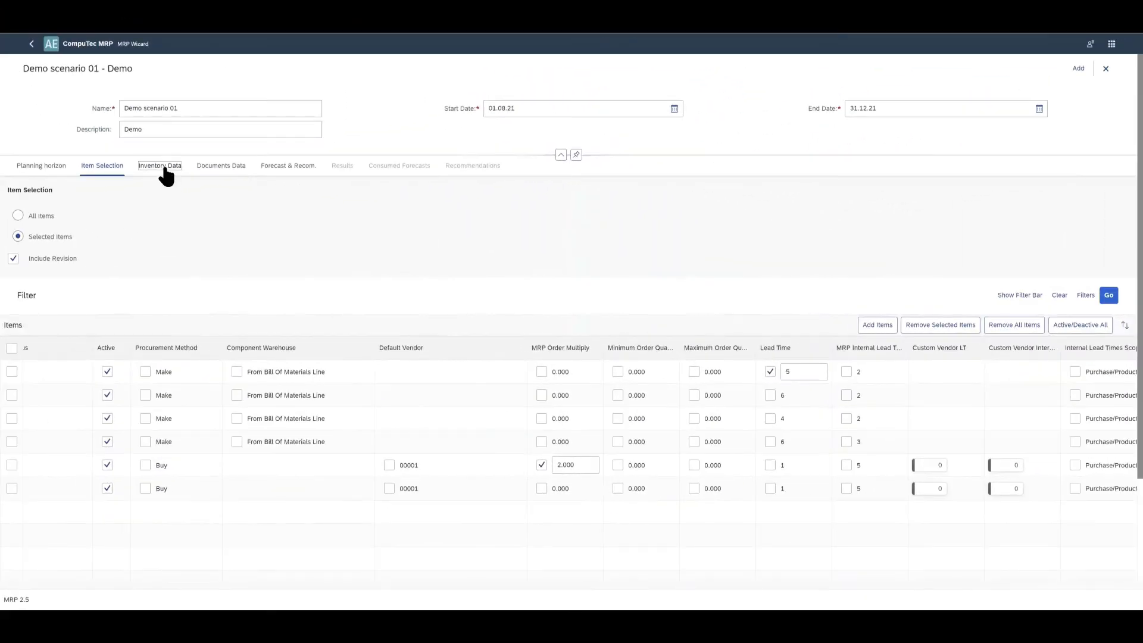
Step: Keep Demo scenario 01 running by Company and add warehouses 01 to 07 as its inventory data sources
{"action": "left_click", "coordinate": [160, 166]}
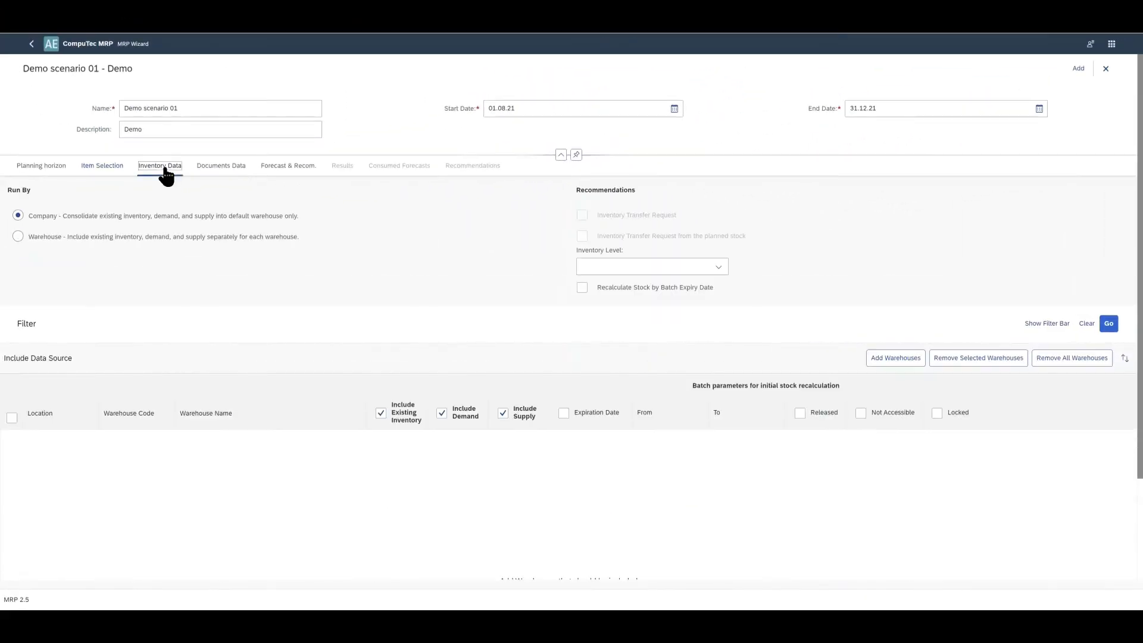
{"action": "left_click", "coordinate": [18, 216]}
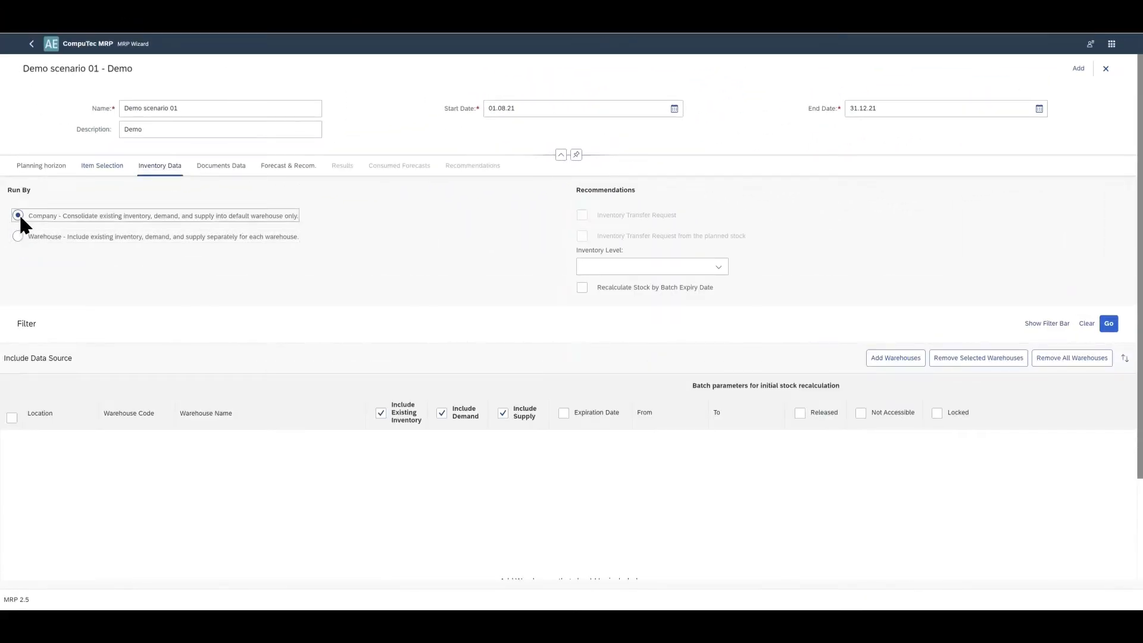
{"action": "left_click", "coordinate": [905, 361]}
{"action": "left_click", "coordinate": [597, 310]}
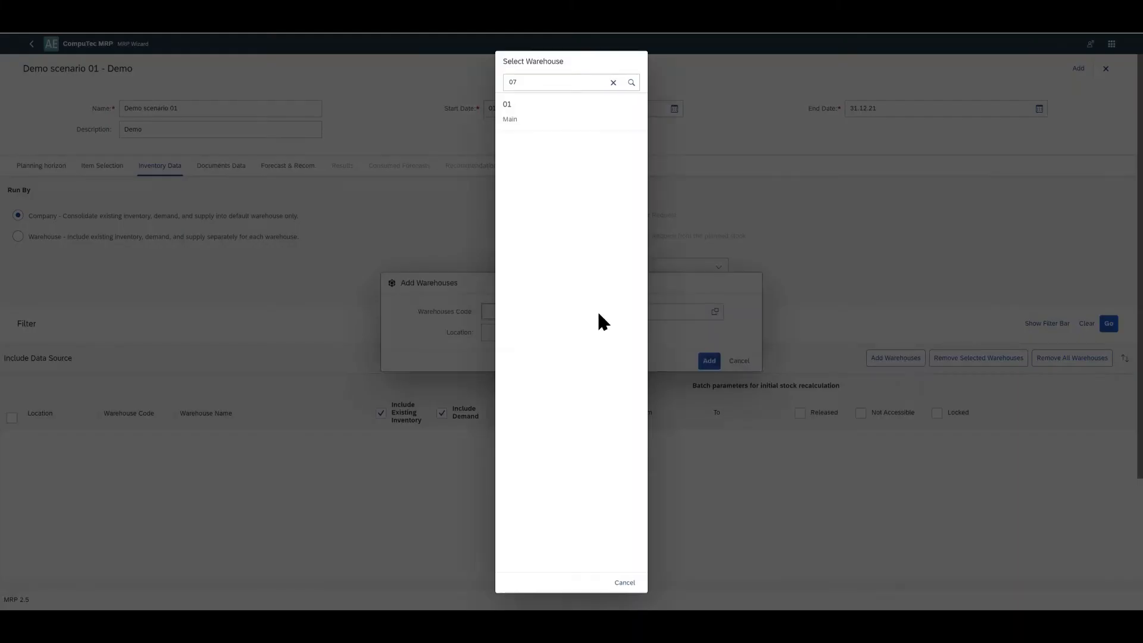
{"action": "left_click", "coordinate": [608, 82]}
{"action": "left_click", "coordinate": [593, 110]}
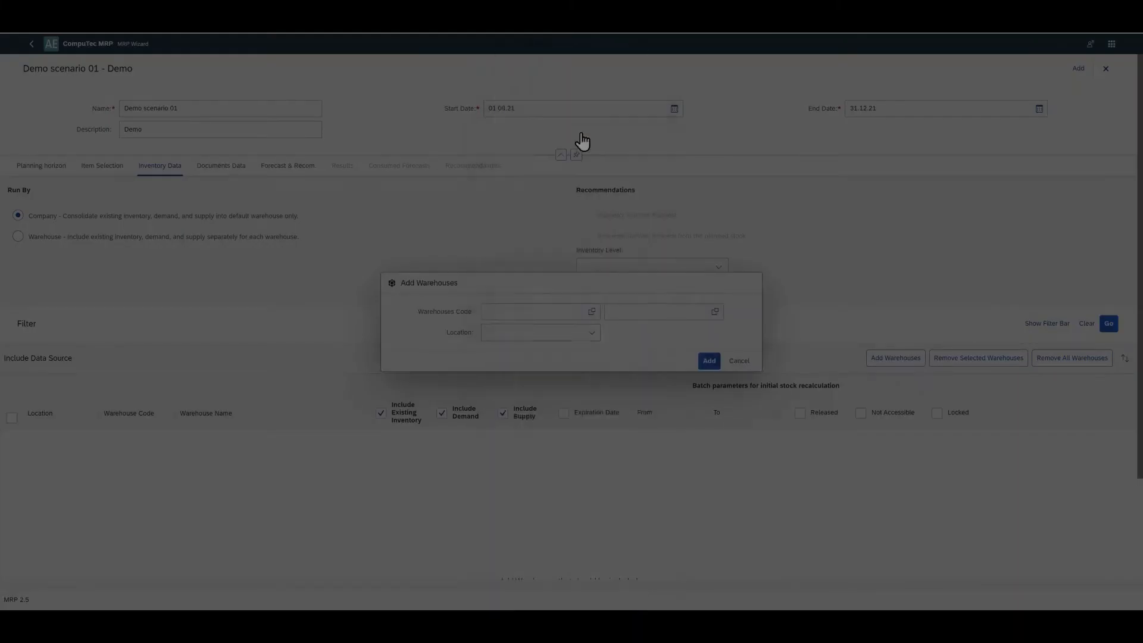
{"action": "left_click", "coordinate": [716, 313]}
{"action": "left_click", "coordinate": [611, 82]}
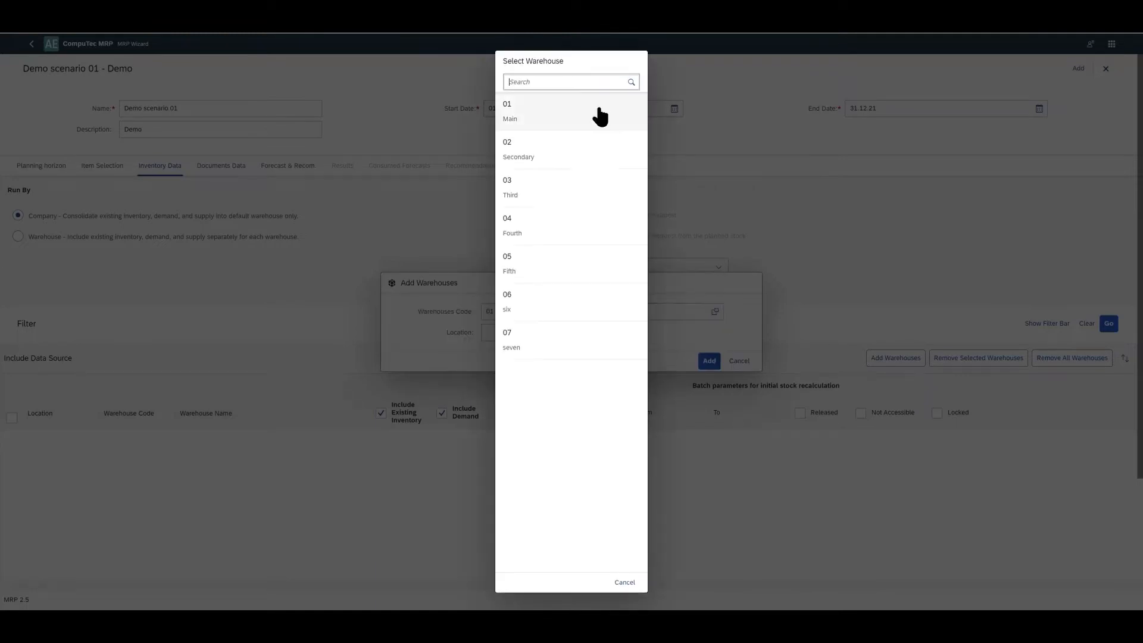
{"action": "left_click", "coordinate": [709, 361]}
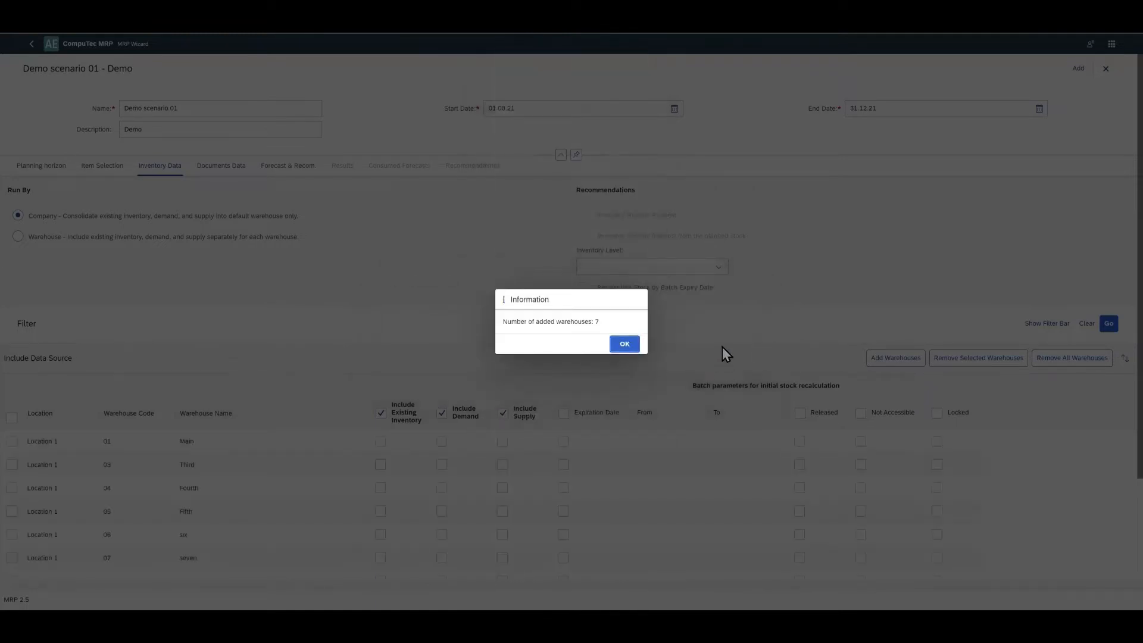
{"action": "left_click", "coordinate": [620, 345]}
Step: Include existing inventory, demand and supply for the added warehouses, leaving out warehouse 05
{"action": "scroll", "coordinate": [637, 304], "scroll_direction": "down", "scroll_amount": 2}
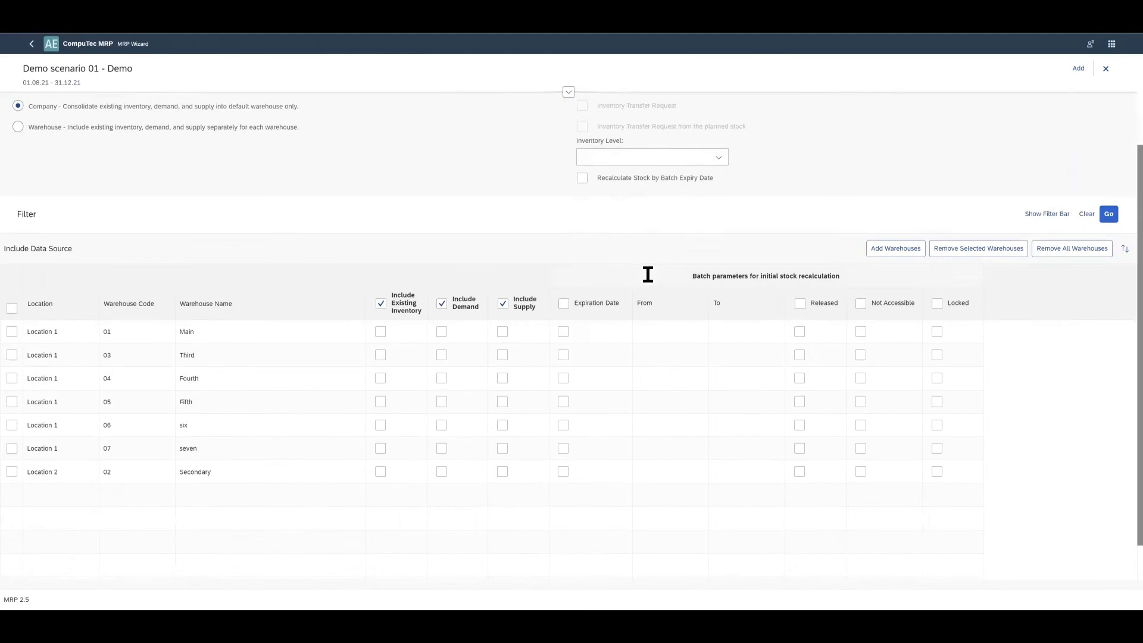
{"action": "left_click", "coordinate": [381, 305]}
{"action": "left_click", "coordinate": [441, 304]}
{"action": "left_click", "coordinate": [503, 306]}
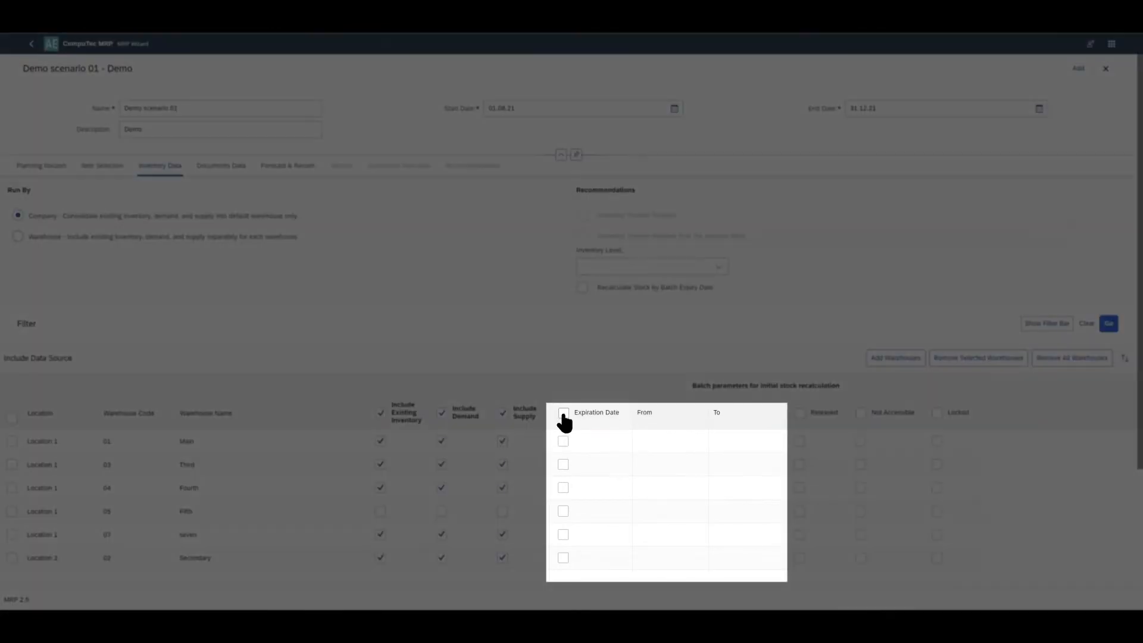
Step: Enable batch expiration dates for all warehouses and give warehouse 01 the range 03.10.21 to 31.10.21 with Released and Locked batches included
{"action": "left_click", "coordinate": [563, 413]}
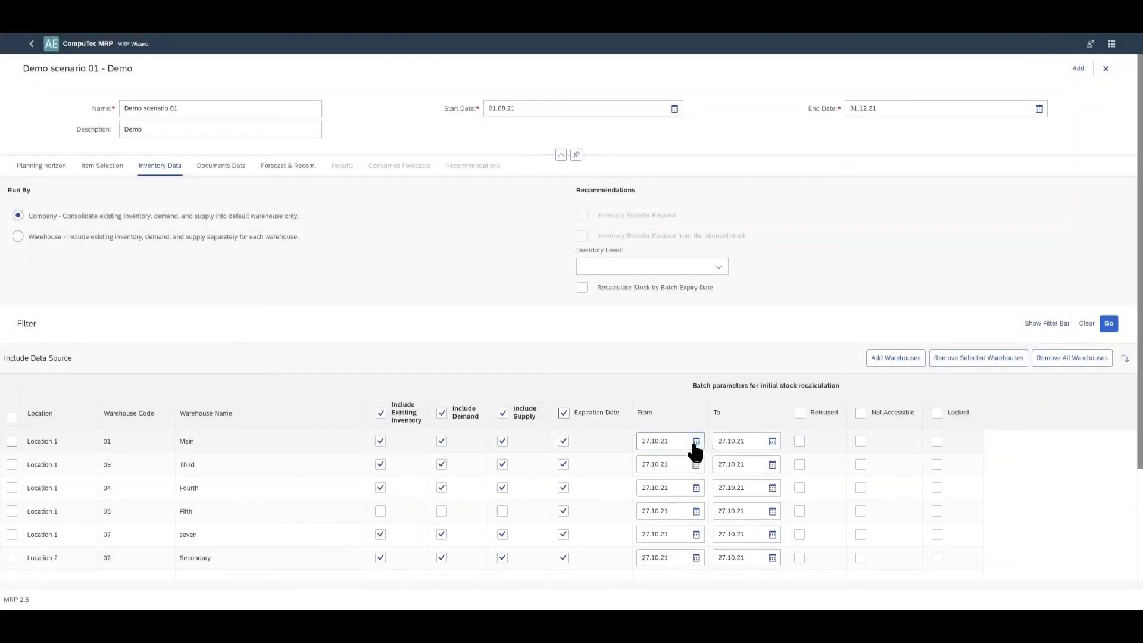
{"action": "left_click", "coordinate": [696, 442]}
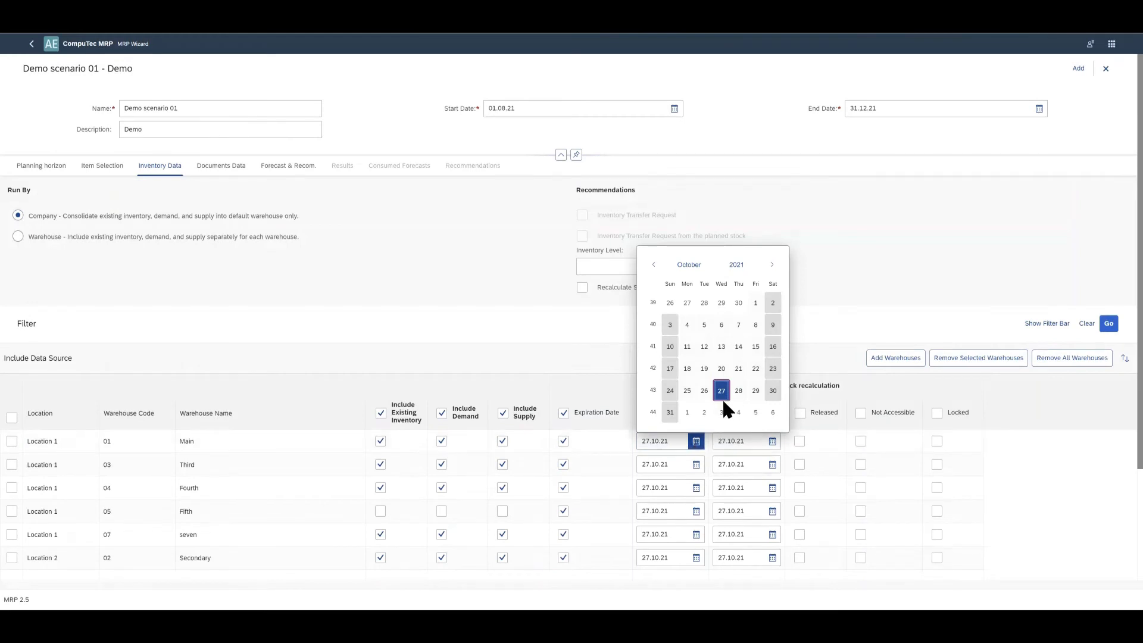
{"action": "left_click", "coordinate": [670, 325]}
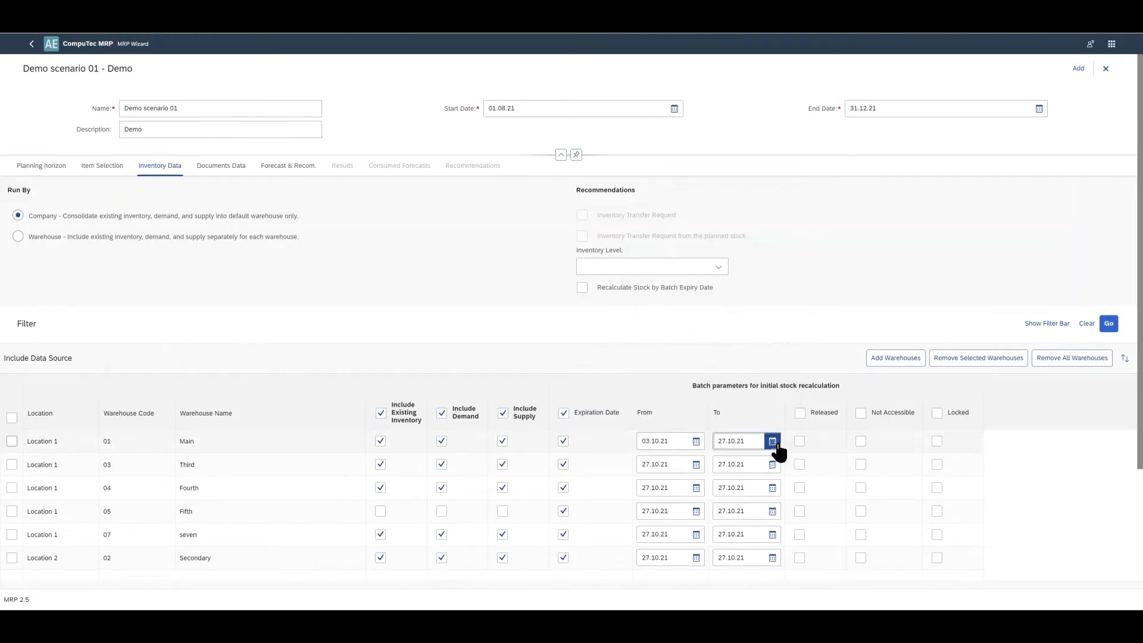
{"action": "left_click", "coordinate": [772, 441]}
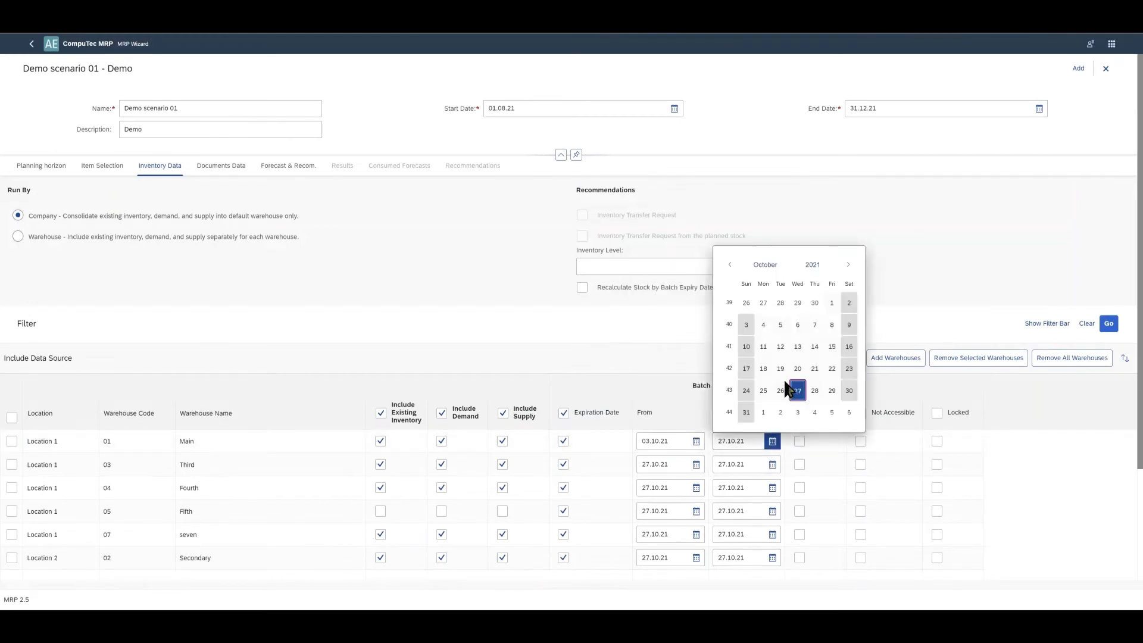
{"action": "left_click", "coordinate": [747, 413]}
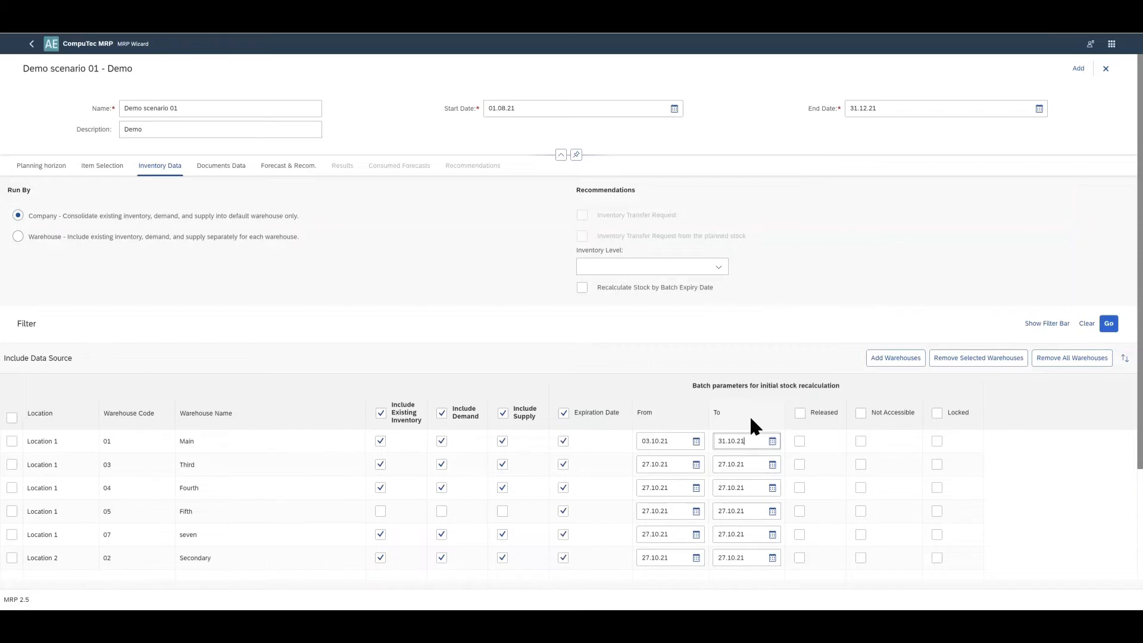
{"action": "left_click", "coordinate": [802, 441]}
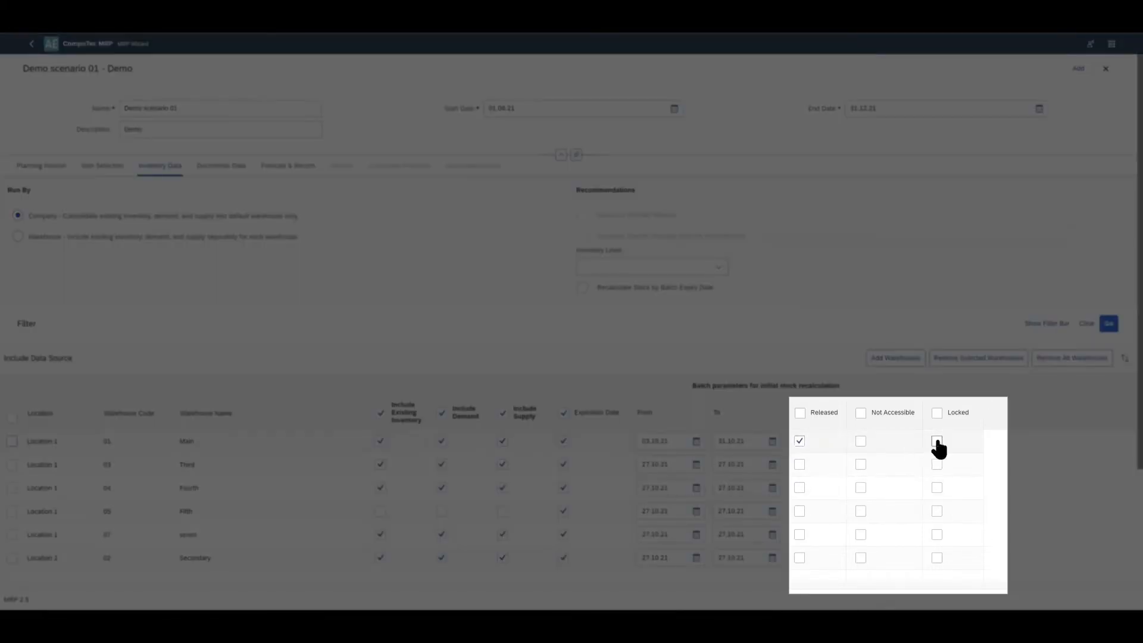
{"action": "left_click", "coordinate": [937, 442]}
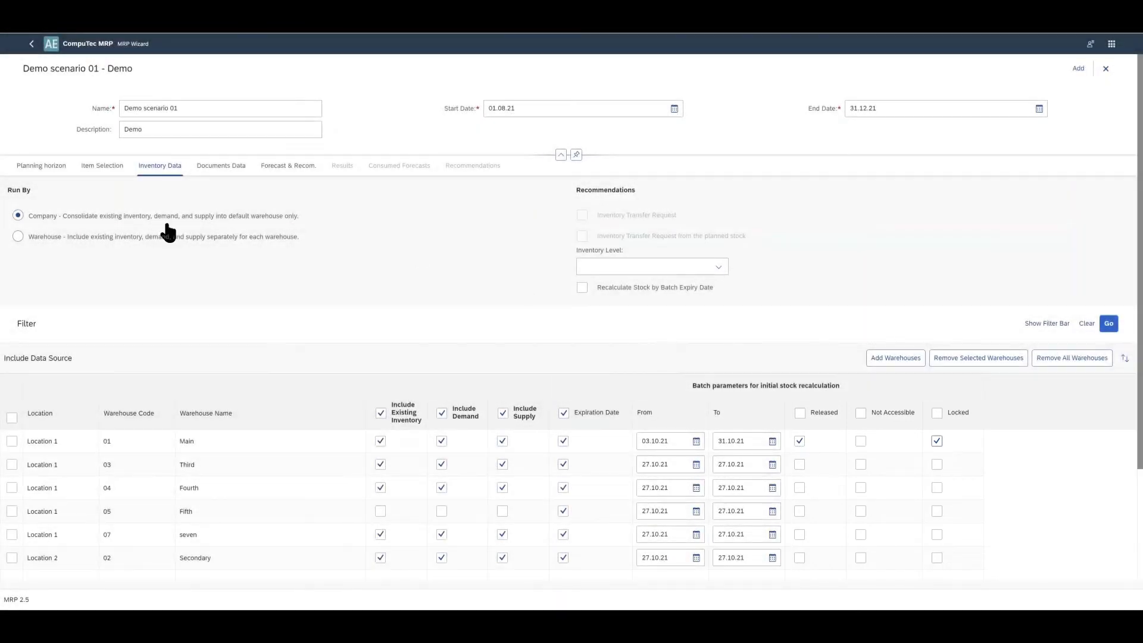
Step: Switch Demo scenario 01 to run by Warehouse and enable recommendations for Inventory Transfer Requests, including those from the planned stock
{"action": "left_click", "coordinate": [18, 237]}
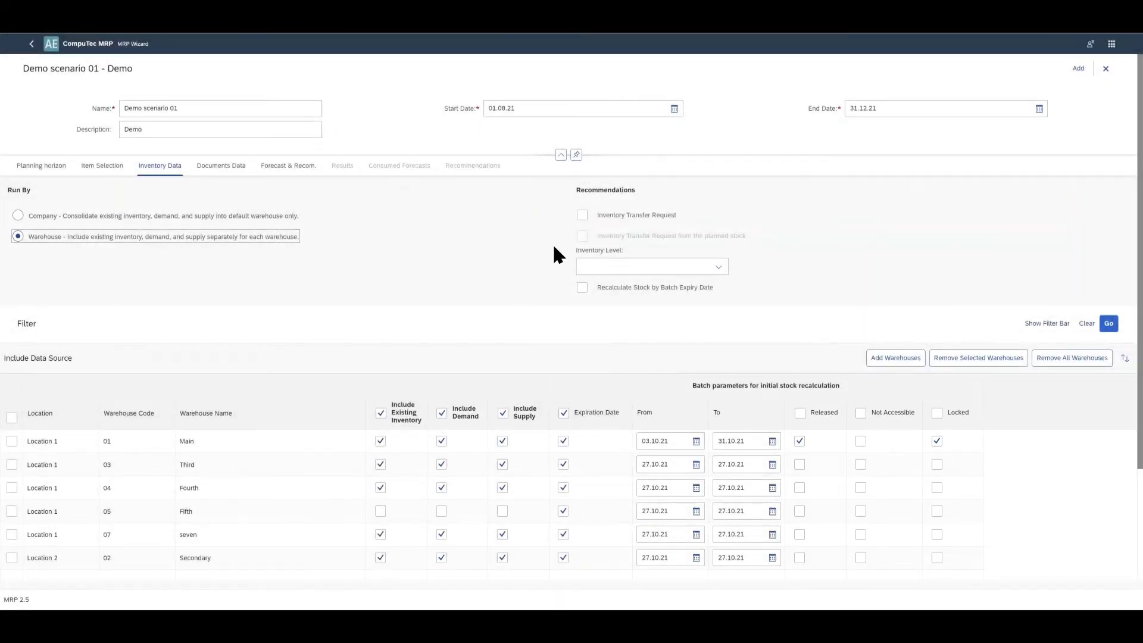
{"action": "left_click", "coordinate": [583, 217]}
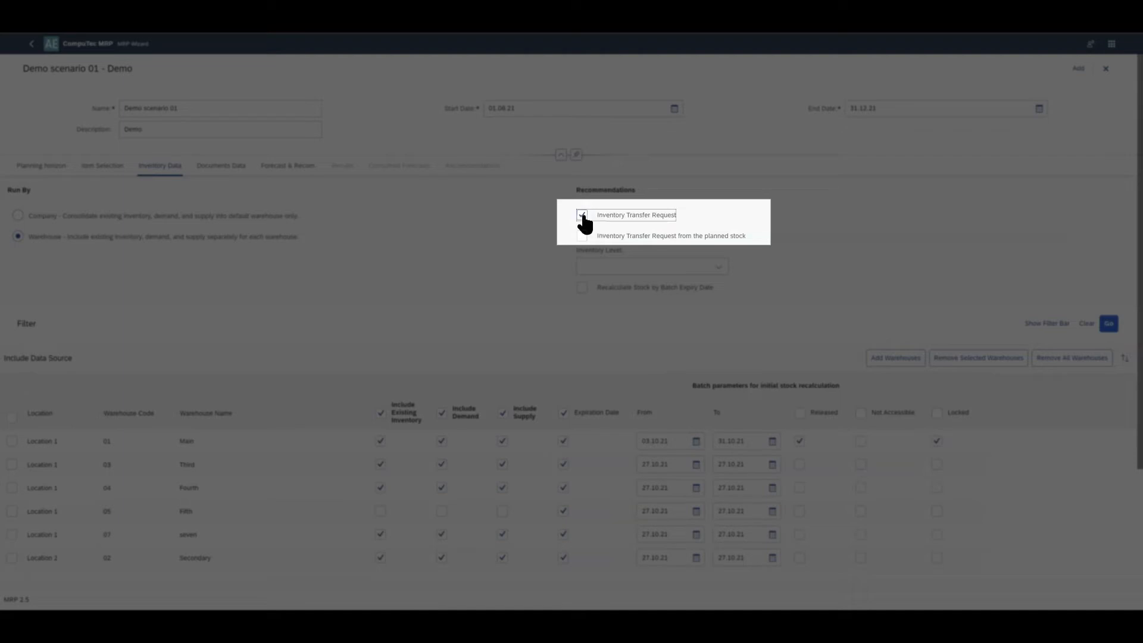
{"action": "left_click", "coordinate": [585, 237]}
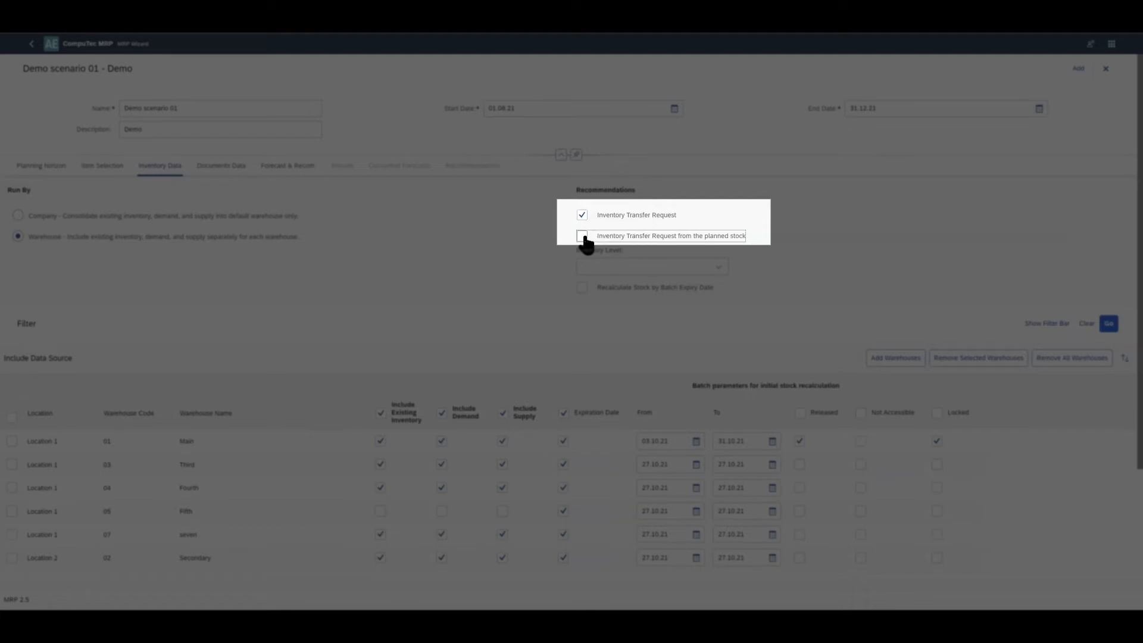
{"action": "left_click", "coordinate": [583, 237]}
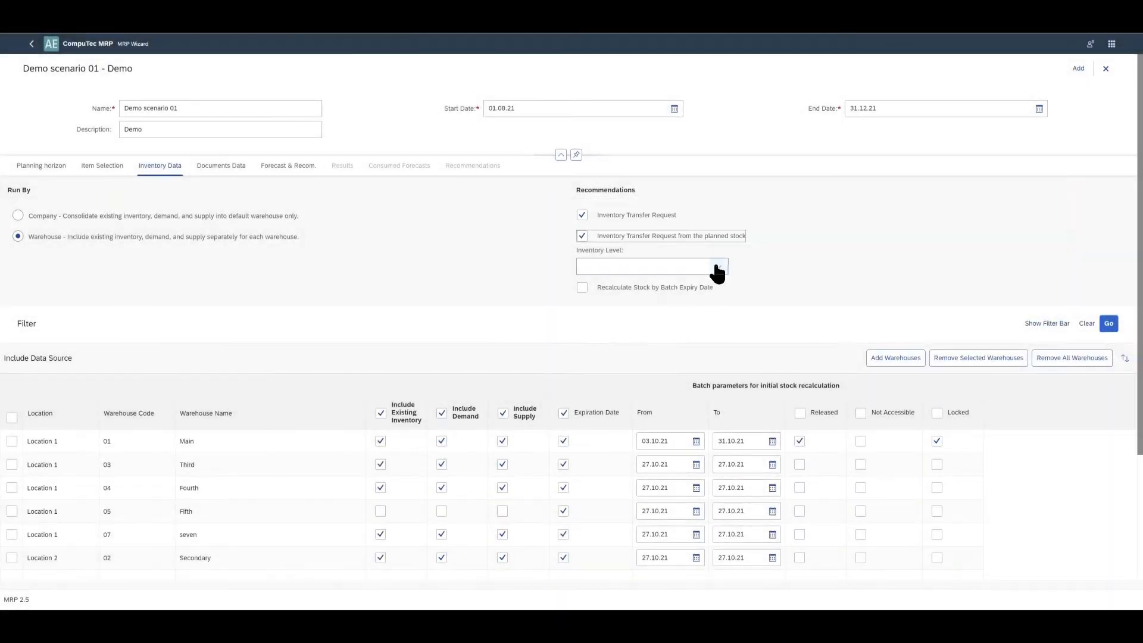
Step: Set the inventory level for recommendations to Minimum and enable stock recalculation by batch expiry date
{"action": "left_click", "coordinate": [717, 268]}
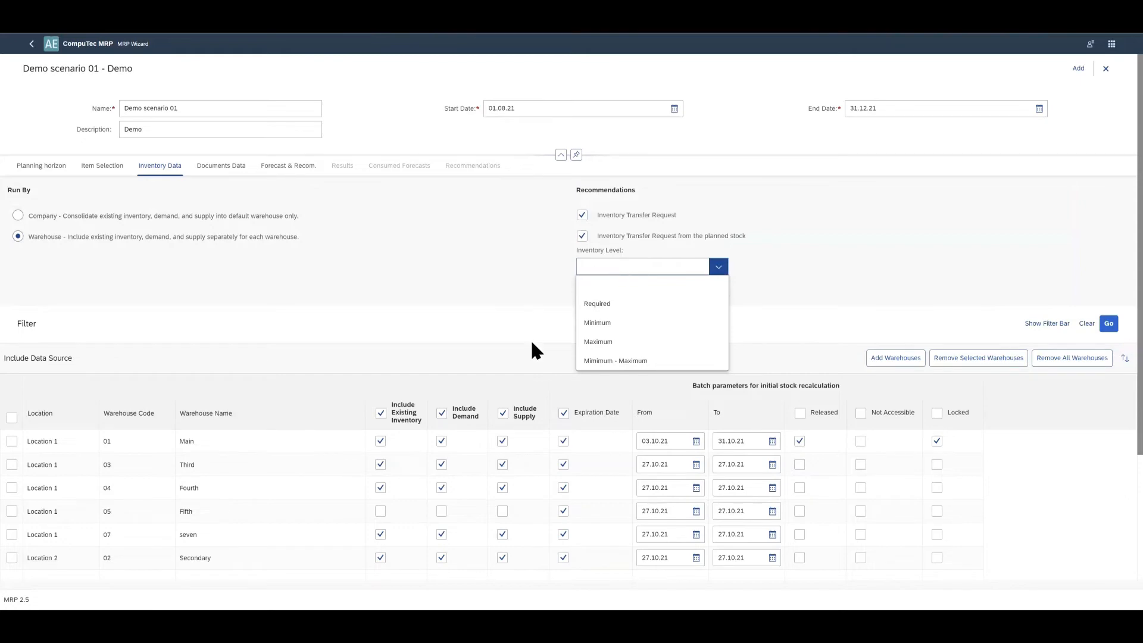
{"action": "left_click", "coordinate": [631, 324]}
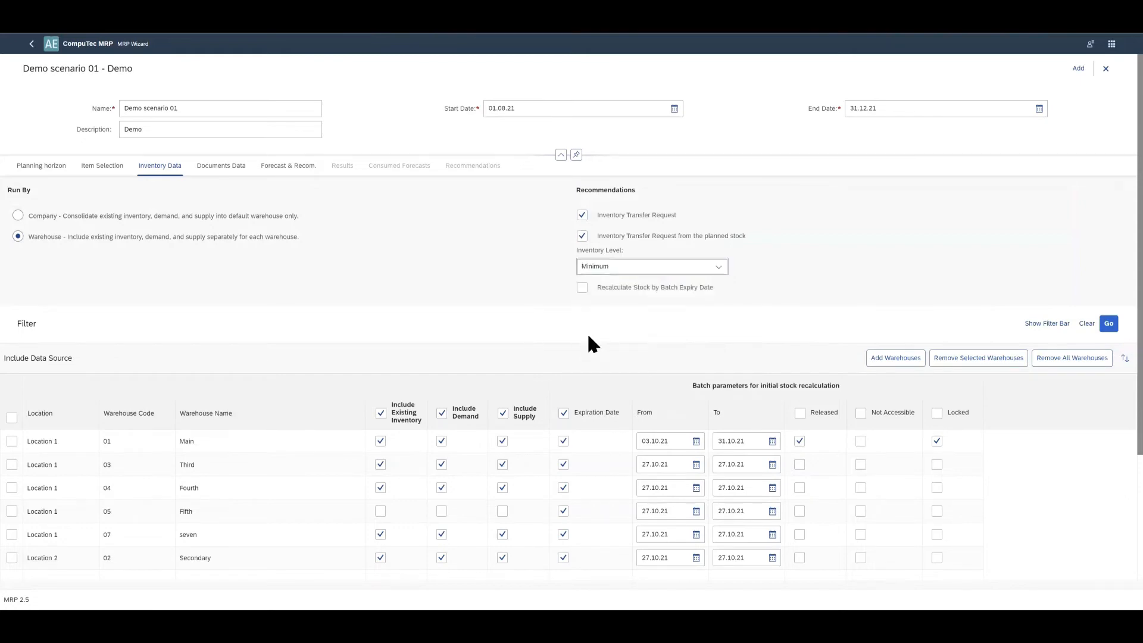
{"action": "left_click", "coordinate": [583, 291]}
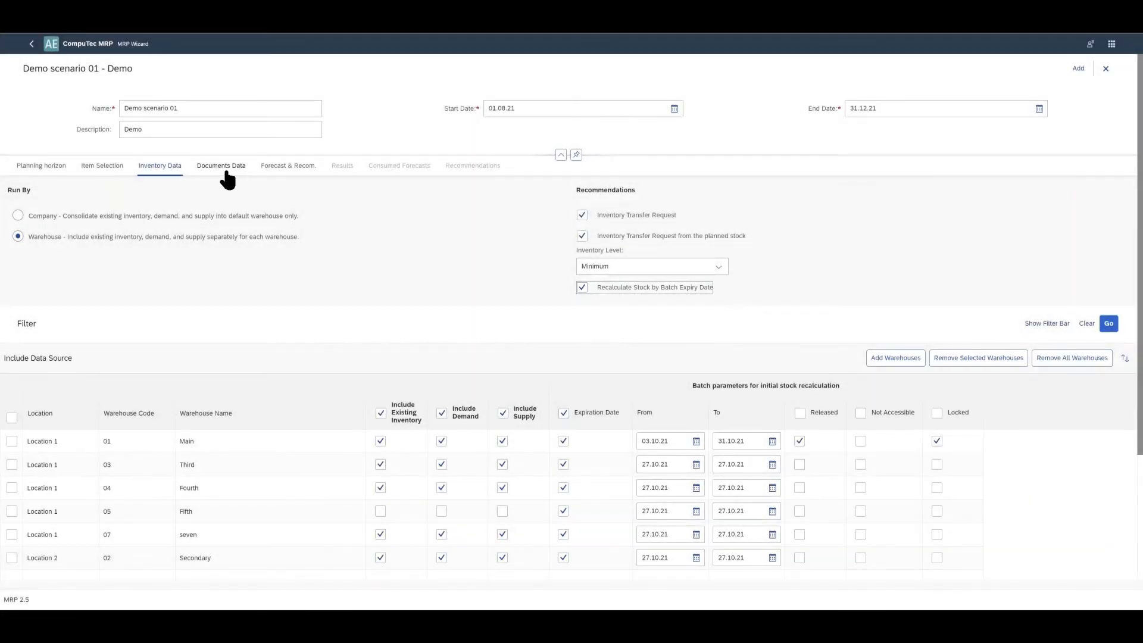
Step: Include historical data in the scenario's documents and select Purchase Orders, Sales Orders and Manufacturing Orders as demand and supply sources
{"action": "left_click", "coordinate": [224, 170]}
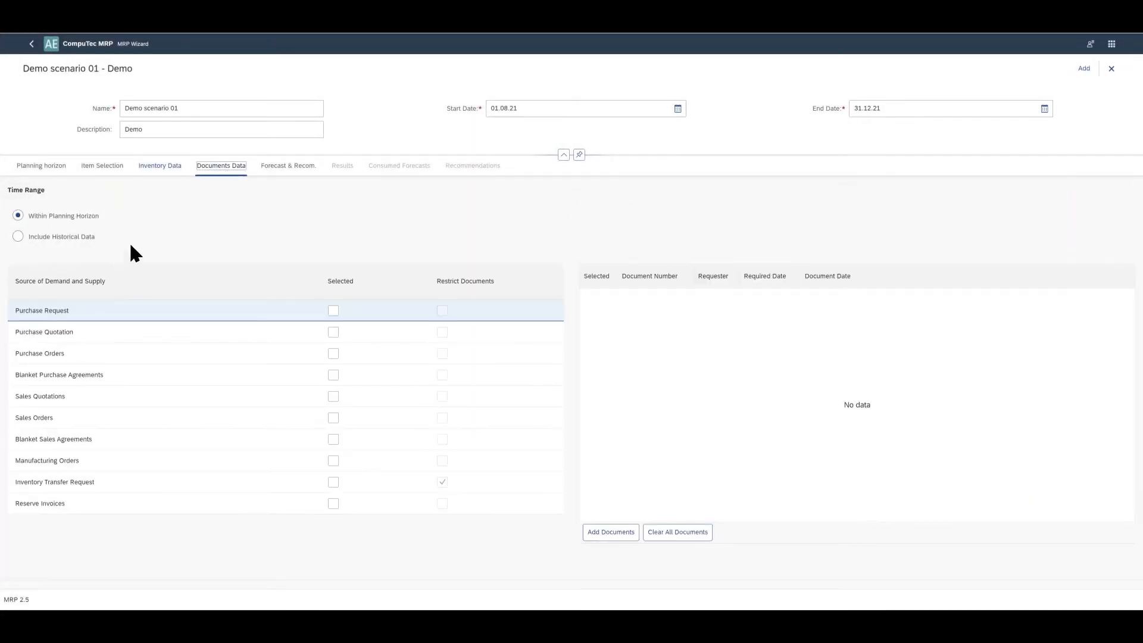
{"action": "left_click", "coordinate": [16, 238]}
{"action": "left_click", "coordinate": [333, 397]}
{"action": "left_click", "coordinate": [333, 460]}
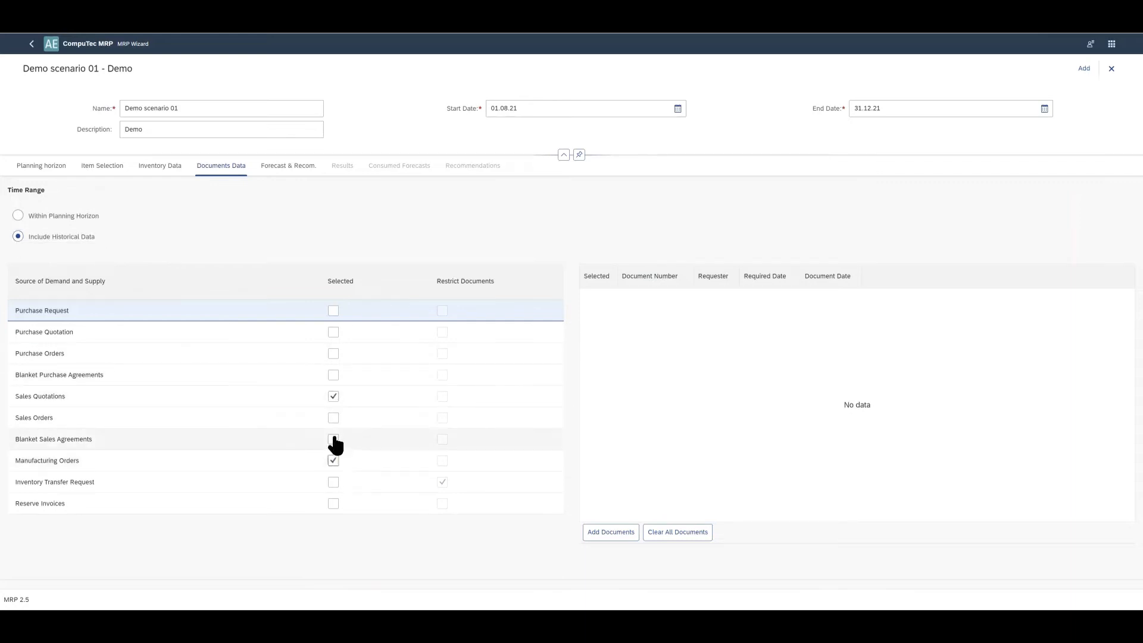
{"action": "left_click", "coordinate": [333, 418]}
{"action": "left_click", "coordinate": [333, 397]}
{"action": "left_click", "coordinate": [334, 355]}
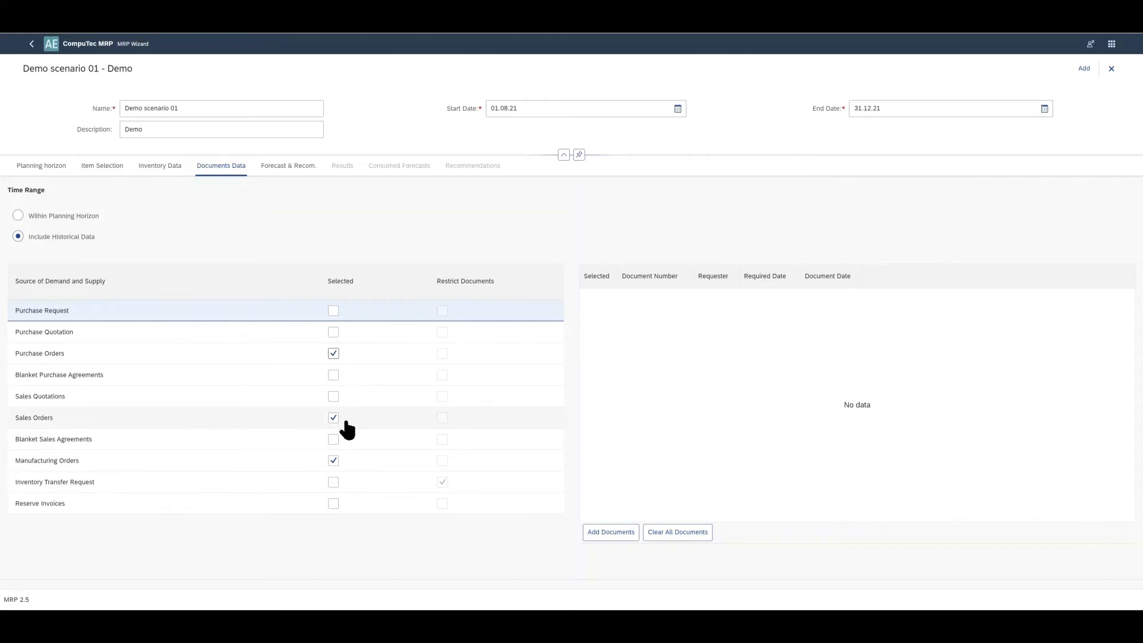
Step: Add the existing sales order documents without filter criteria and keep Sales Orders restricted to these documents
{"action": "left_click", "coordinate": [236, 423]}
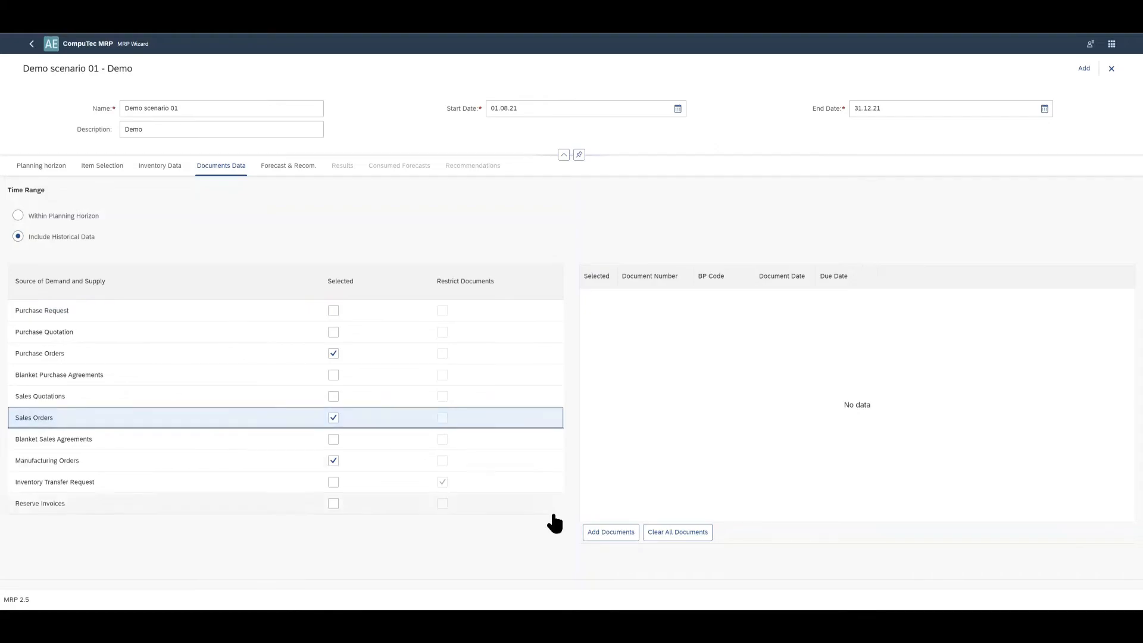
{"action": "left_click", "coordinate": [612, 535]}
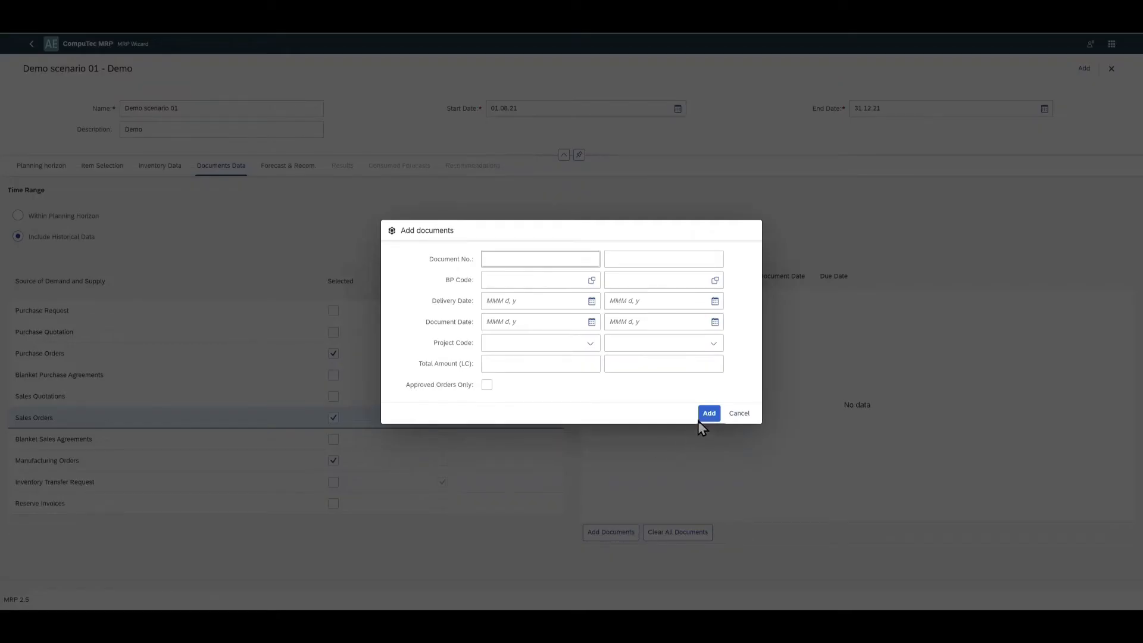
{"action": "left_click", "coordinate": [700, 418]}
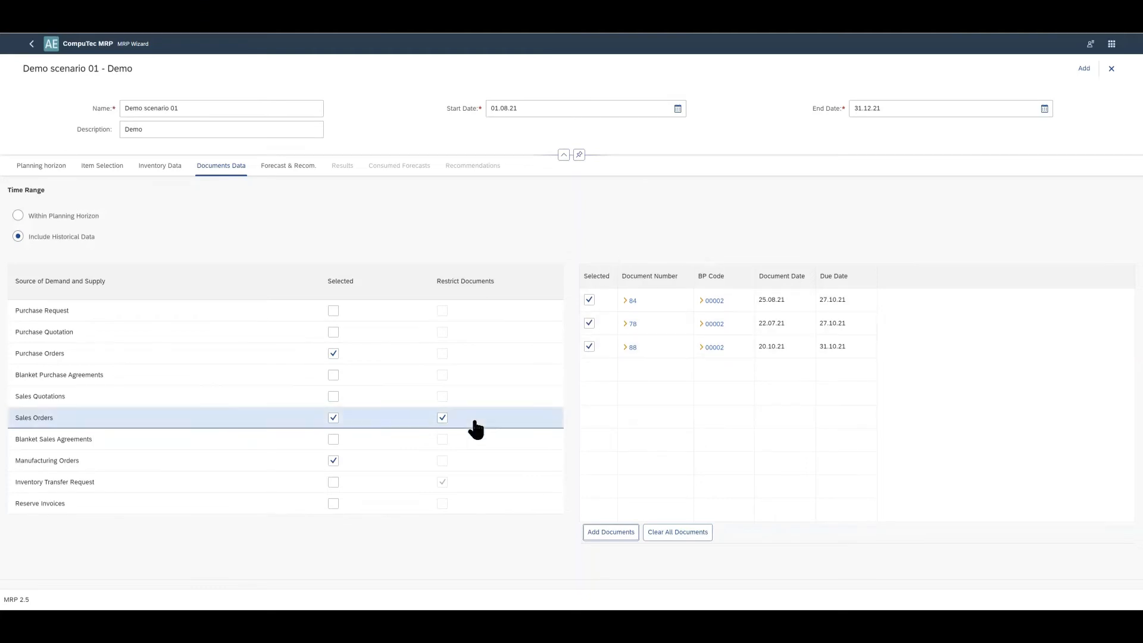
{"action": "left_click", "coordinate": [443, 418]}
{"action": "left_click", "coordinate": [443, 419]}
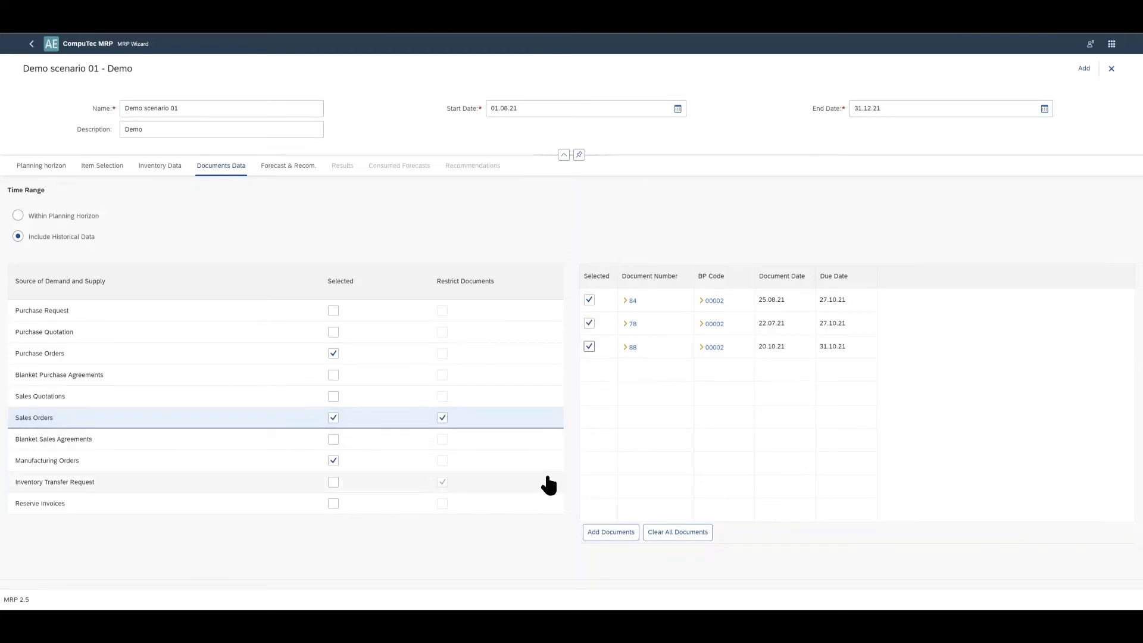
Step: In the forecast and recommendation settings, use Purchase Requests for purchase recommendations, generated to the default warehouse for the item
{"action": "left_click", "coordinate": [277, 170]}
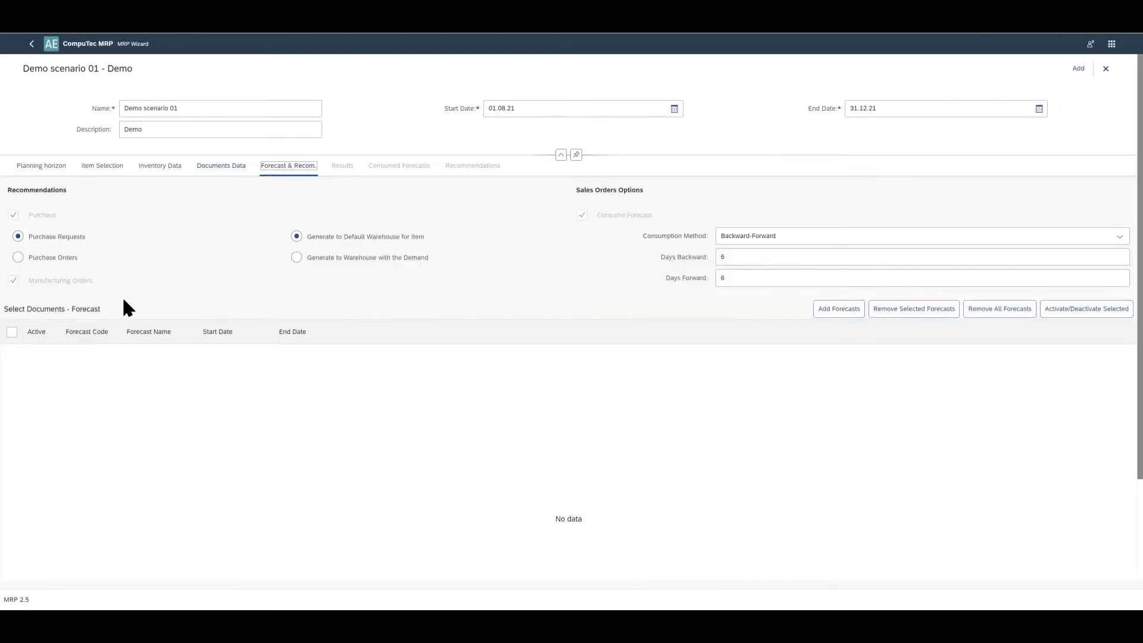
{"action": "left_click", "coordinate": [17, 258]}
{"action": "left_click", "coordinate": [17, 236]}
{"action": "left_click", "coordinate": [296, 257]}
{"action": "left_click", "coordinate": [297, 236]}
Step: Set the forecast consumption method to Backward-Forward with 3 days backward and 3 days forward
{"action": "left_click", "coordinate": [1121, 237]}
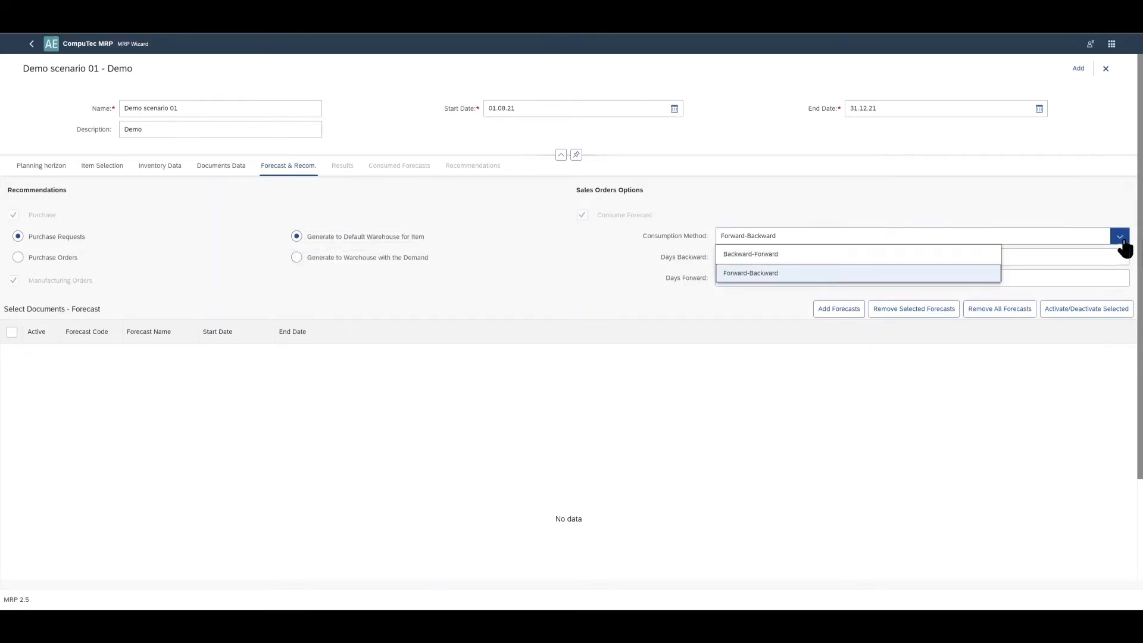
{"action": "left_click", "coordinate": [798, 254]}
{"action": "left_click", "coordinate": [796, 258]}
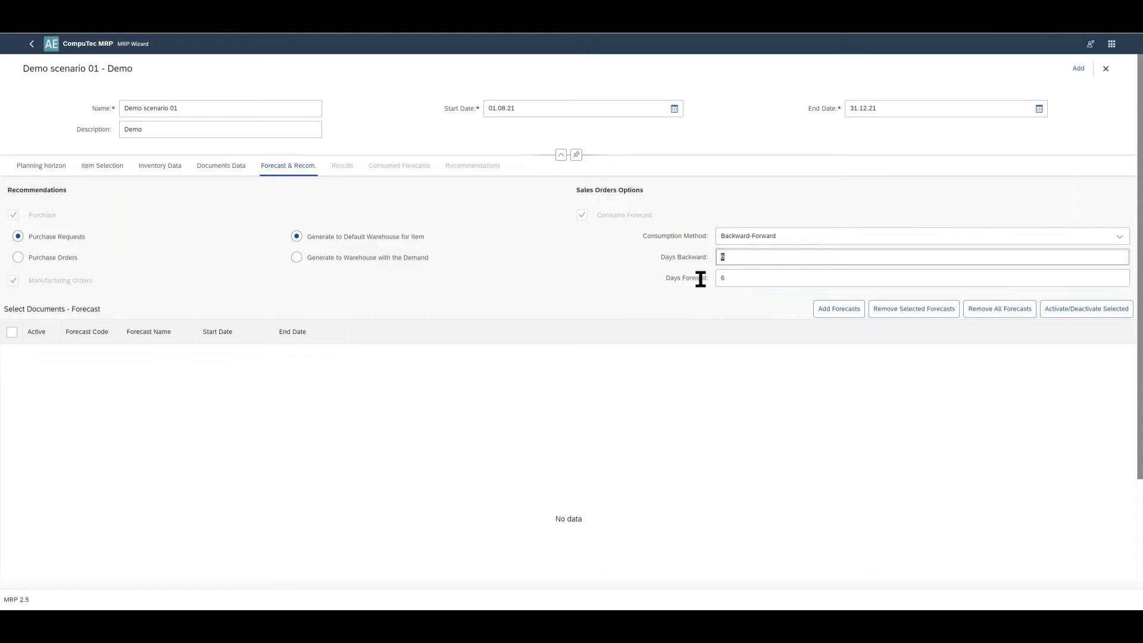
{"action": "left_click", "coordinate": [728, 278]}
{"action": "key", "text": "BackSpace"}
{"action": "type", "text": "3"}
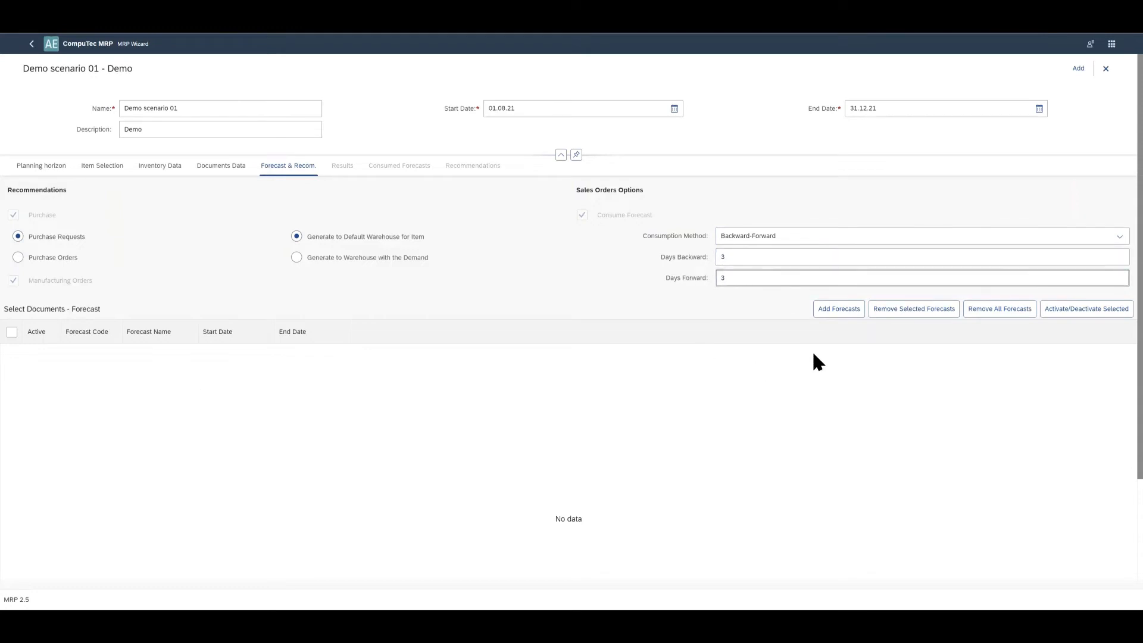
Step: Add the forecasts ABC_MRP forecast 01, ABC MRP - consmption test and No Batch, and save the new scenario
{"action": "left_click", "coordinate": [848, 310]}
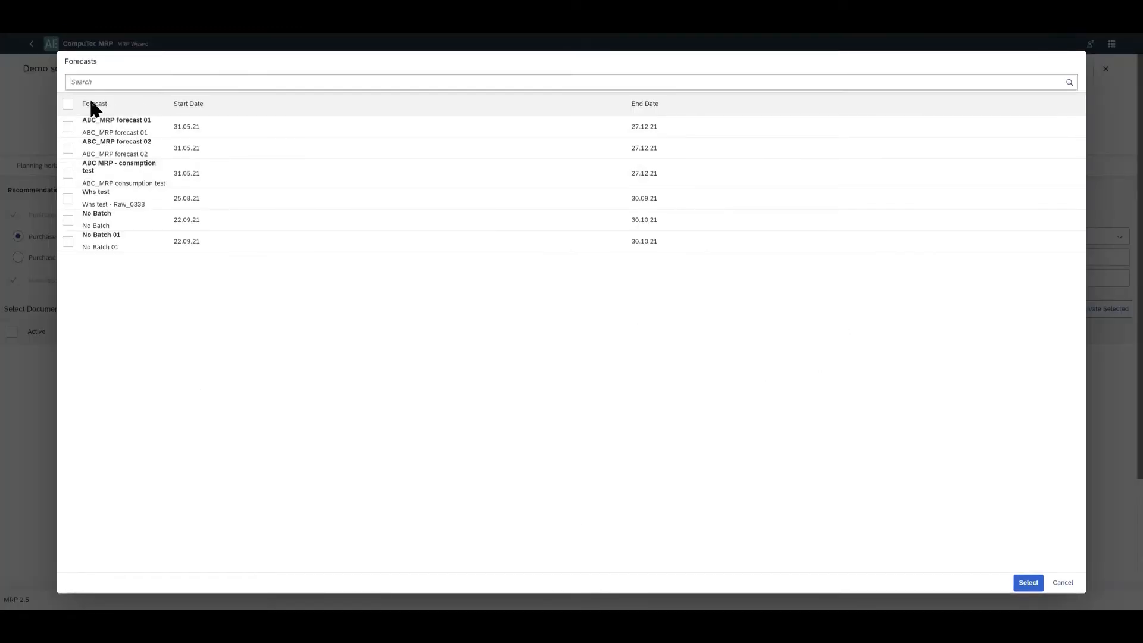
{"action": "left_click", "coordinate": [68, 126]}
{"action": "left_click", "coordinate": [68, 193]}
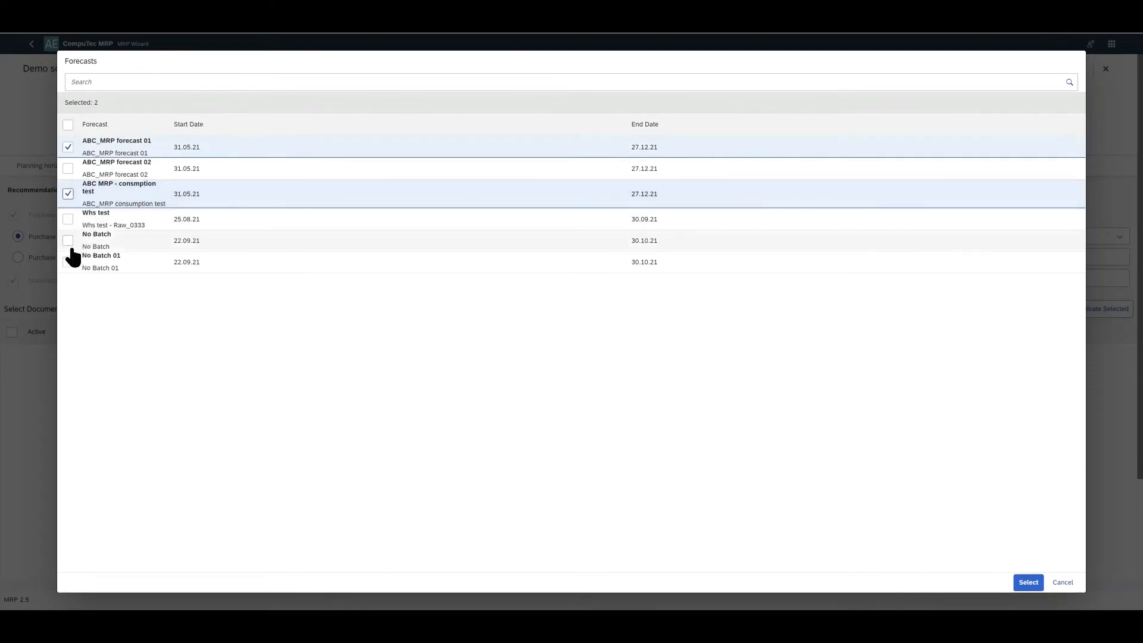
{"action": "left_click", "coordinate": [69, 240]}
{"action": "left_click", "coordinate": [1018, 589]}
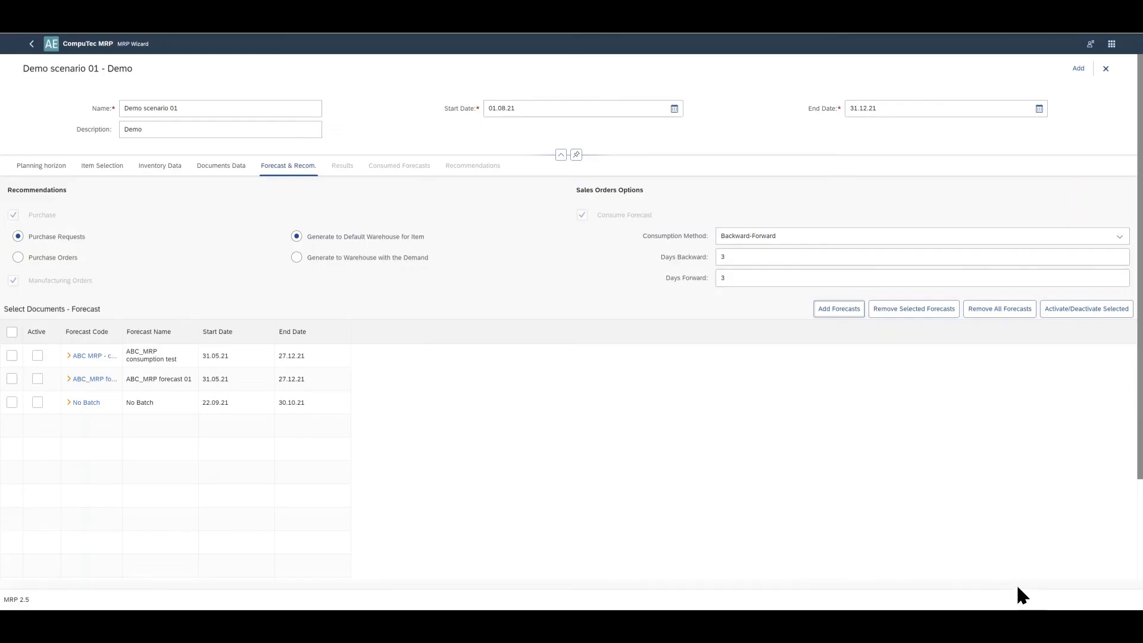
{"action": "left_click", "coordinate": [1079, 69]}
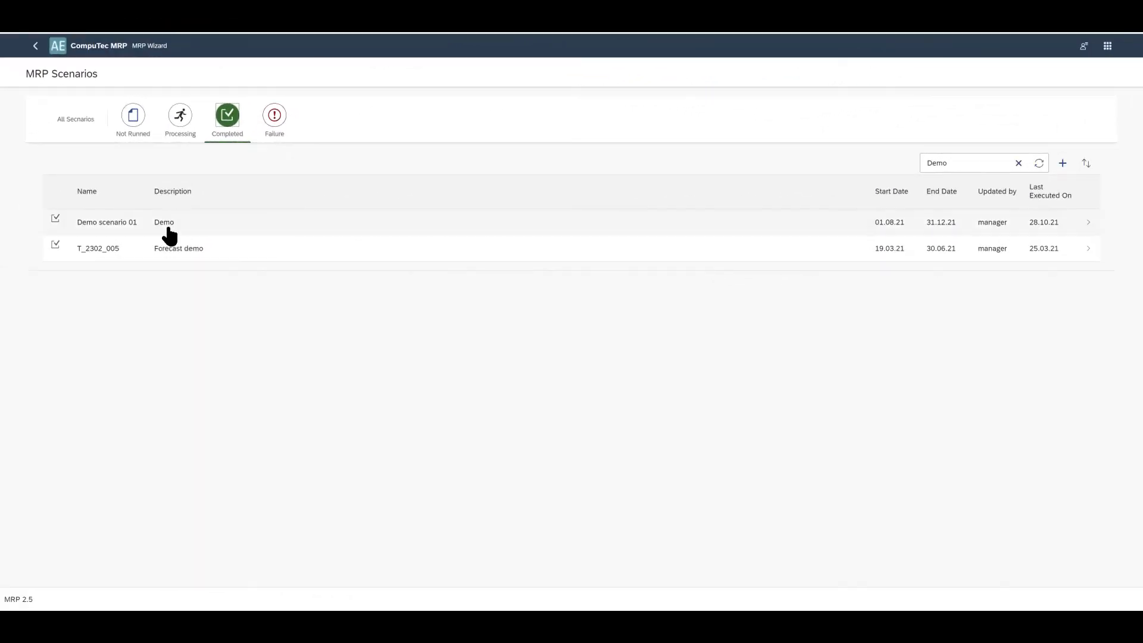
Step: Open the results of the completed Demo scenario 01 and examine the timeline by single days from 28.10
{"action": "left_click", "coordinate": [169, 226]}
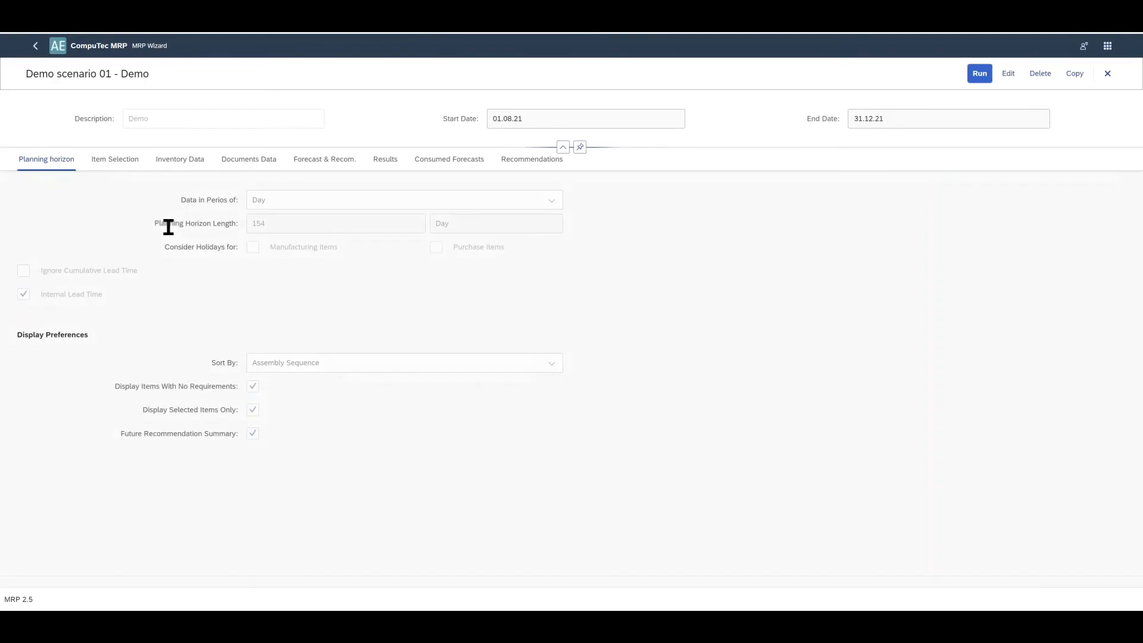
{"action": "left_click", "coordinate": [387, 162]}
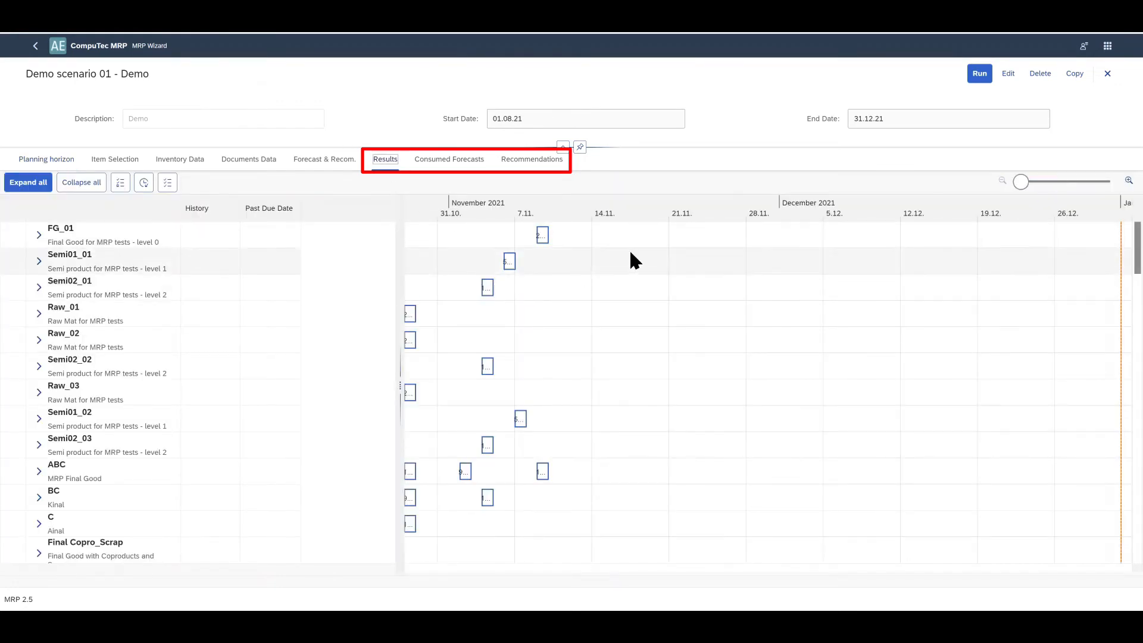
{"action": "left_click", "coordinate": [1128, 181]}
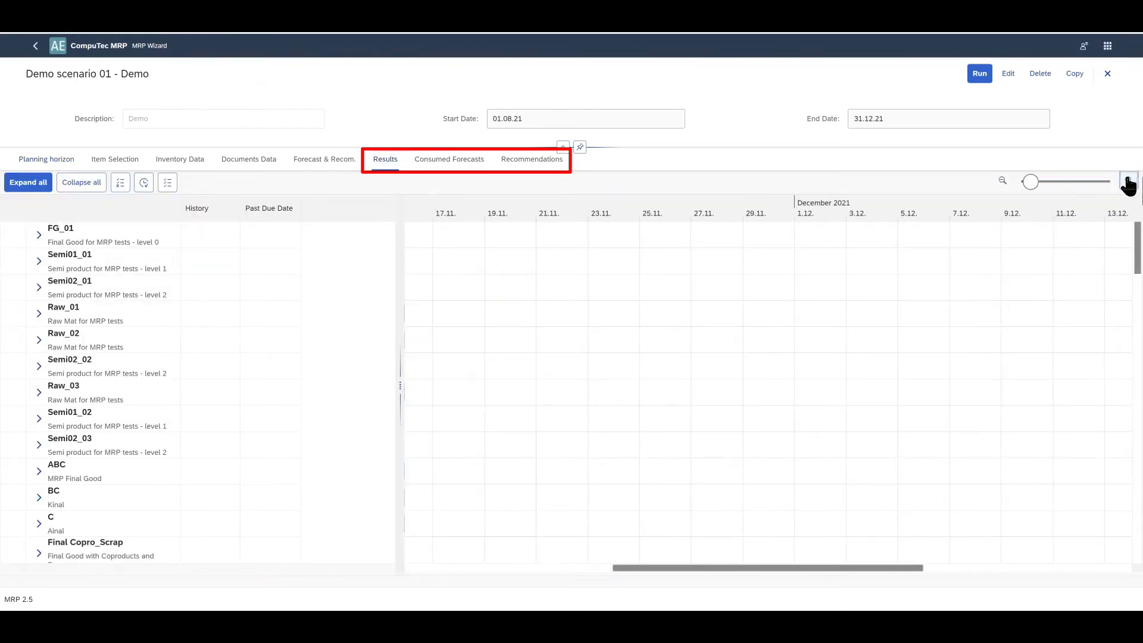
{"action": "left_click_drag", "start_coordinate": [832, 566], "coordinate": [429, 570]}
{"action": "left_click", "coordinate": [1129, 180]}
Step: Shrink the page scale to examine the whole MRP results chart at once
{"action": "key", "text": "ctrl+minus"}
{"action": "key", "text": "ctrl+minus"}
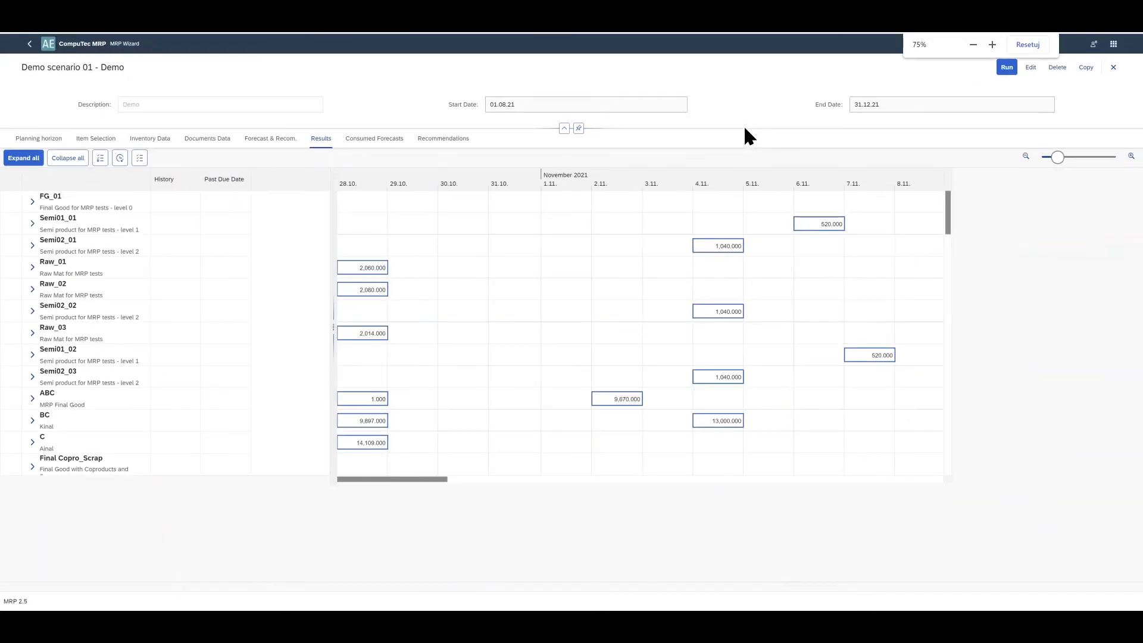
{"action": "key", "text": "ctrl+minus"}
{"action": "key", "text": "ctrl+minus"}
{"action": "key", "text": "ctrl+minus"}
{"action": "key", "text": "ctrl+minus"}
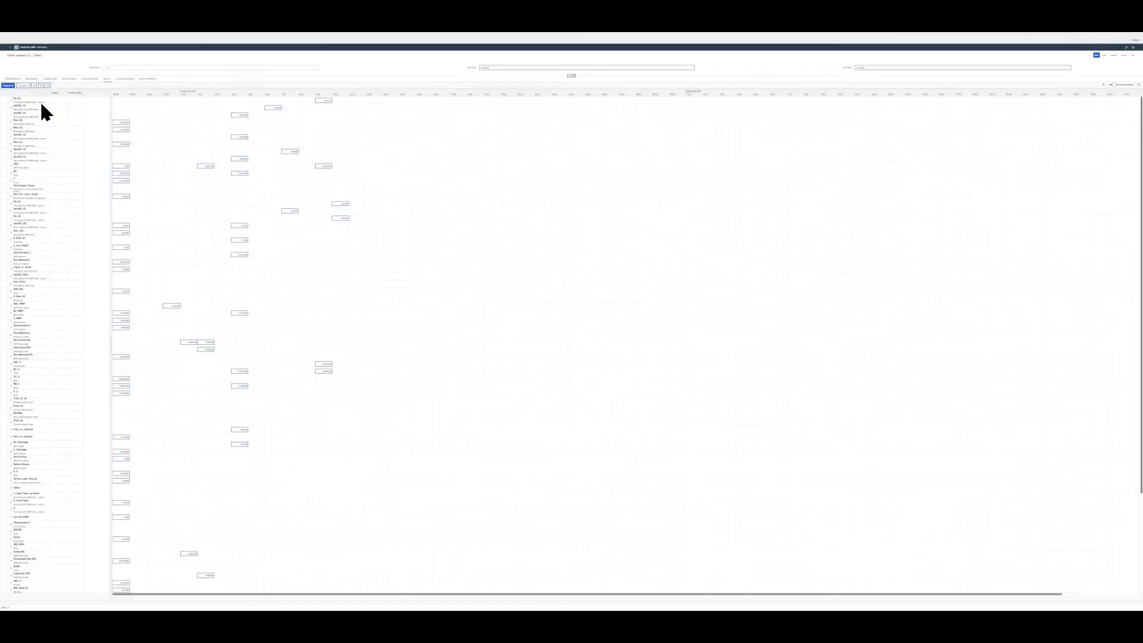
Step: Restore the normal page scale and view the results with all items expanded, collapsed and expanded again
{"action": "left_click", "coordinate": [8, 85]}
{"action": "key", "text": "ctrl+0"}
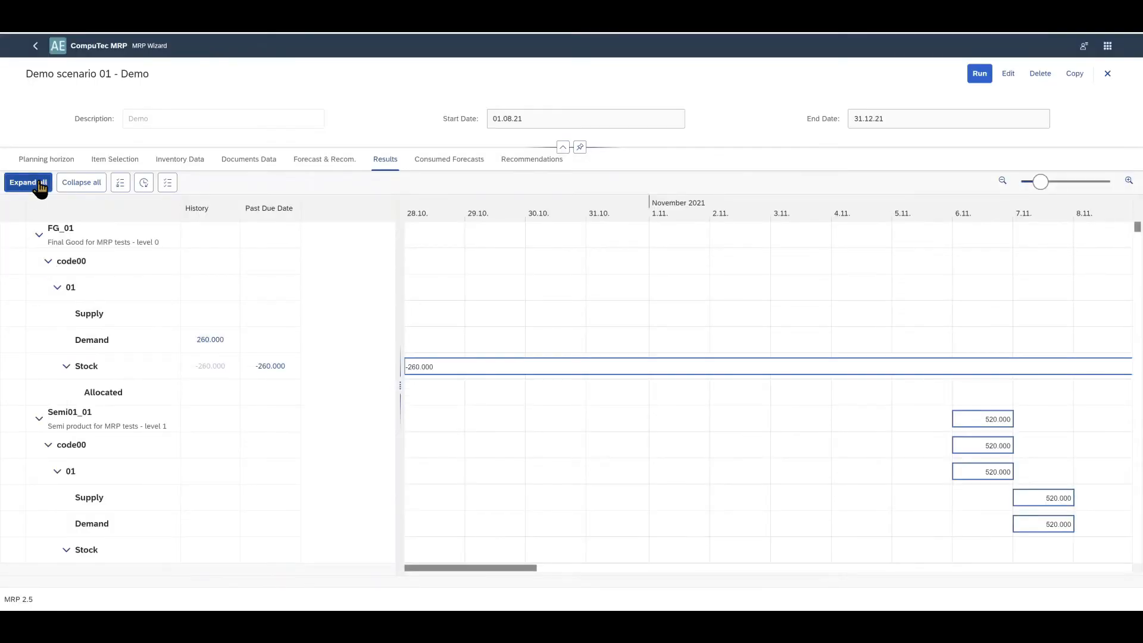
{"action": "left_click", "coordinate": [77, 194]}
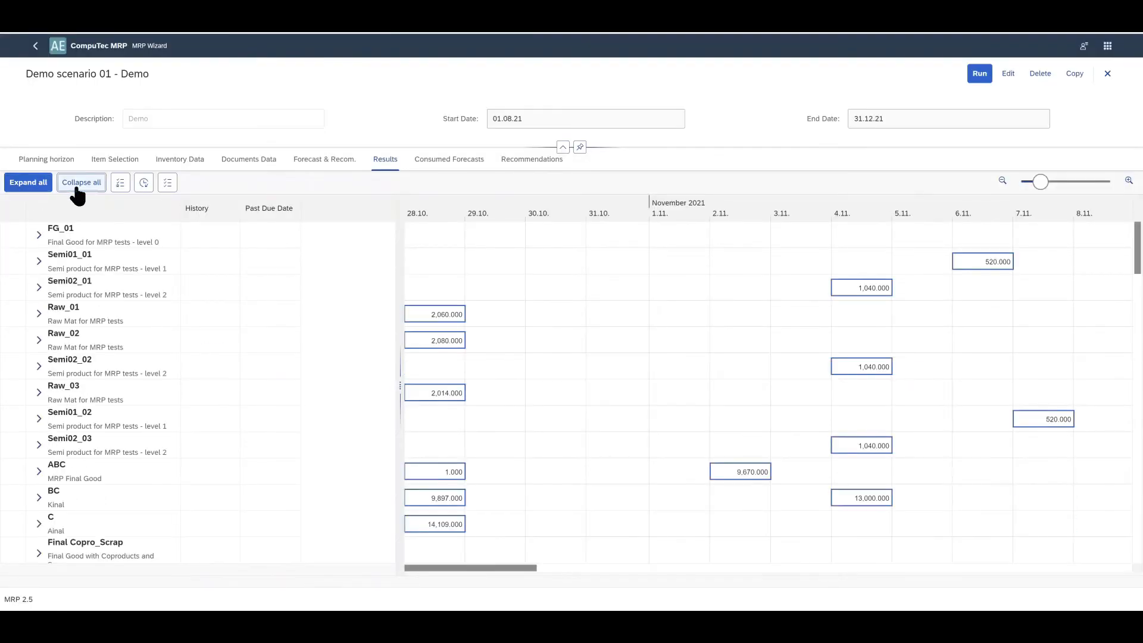
{"action": "left_click", "coordinate": [35, 185]}
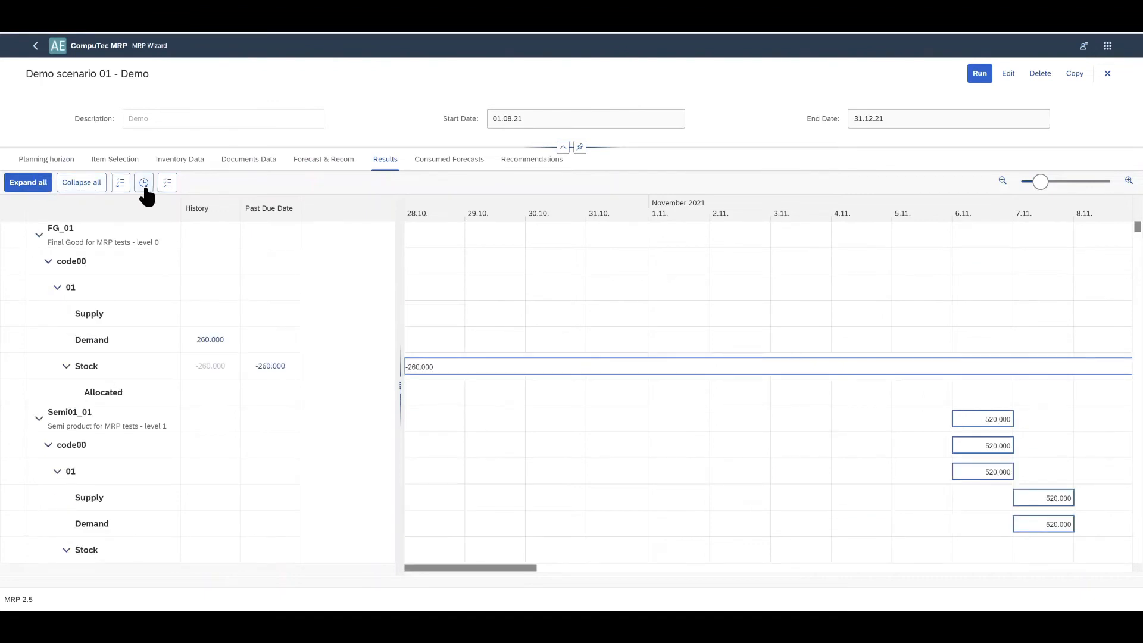
Step: Try the results display options, briefly including warehouses without any recommendations
{"action": "left_click", "coordinate": [144, 185]}
{"action": "left_click", "coordinate": [143, 186]}
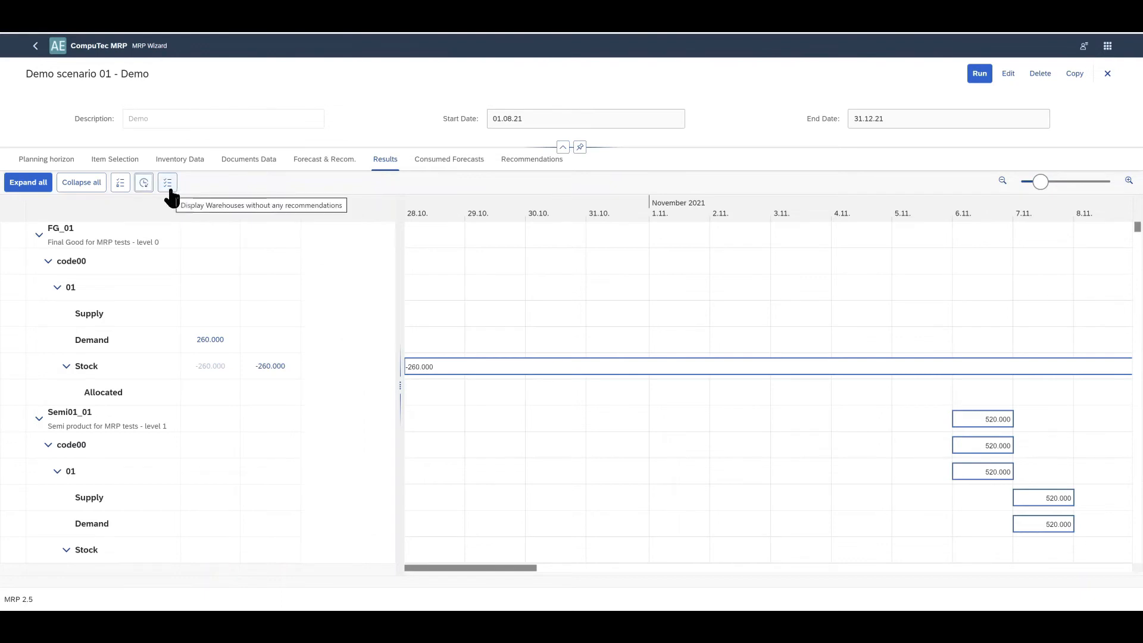
{"action": "left_click", "coordinate": [168, 184]}
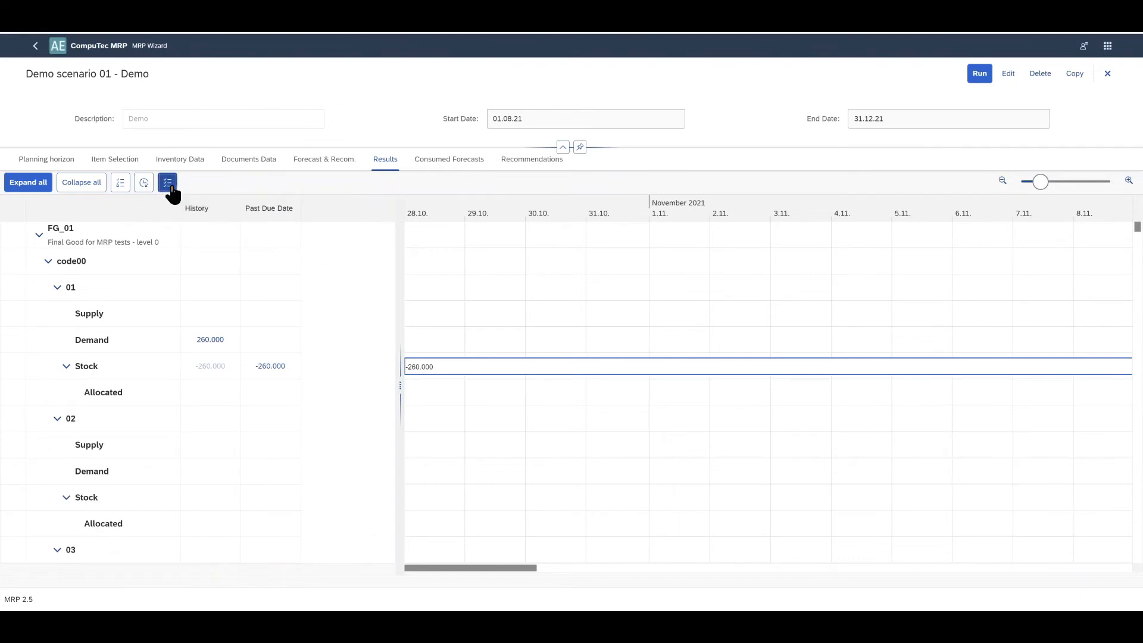
{"action": "left_click", "coordinate": [168, 184]}
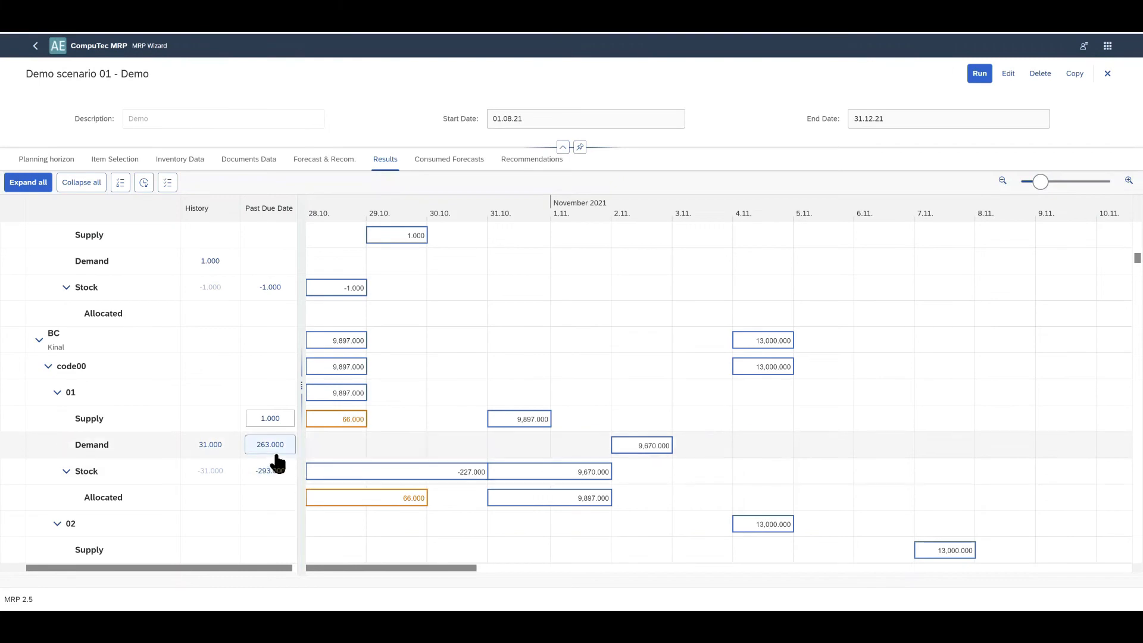
Step: Review the pegging information behind the past due demand of item BC, revision code00, in warehouse 01
{"action": "left_click", "coordinate": [272, 451]}
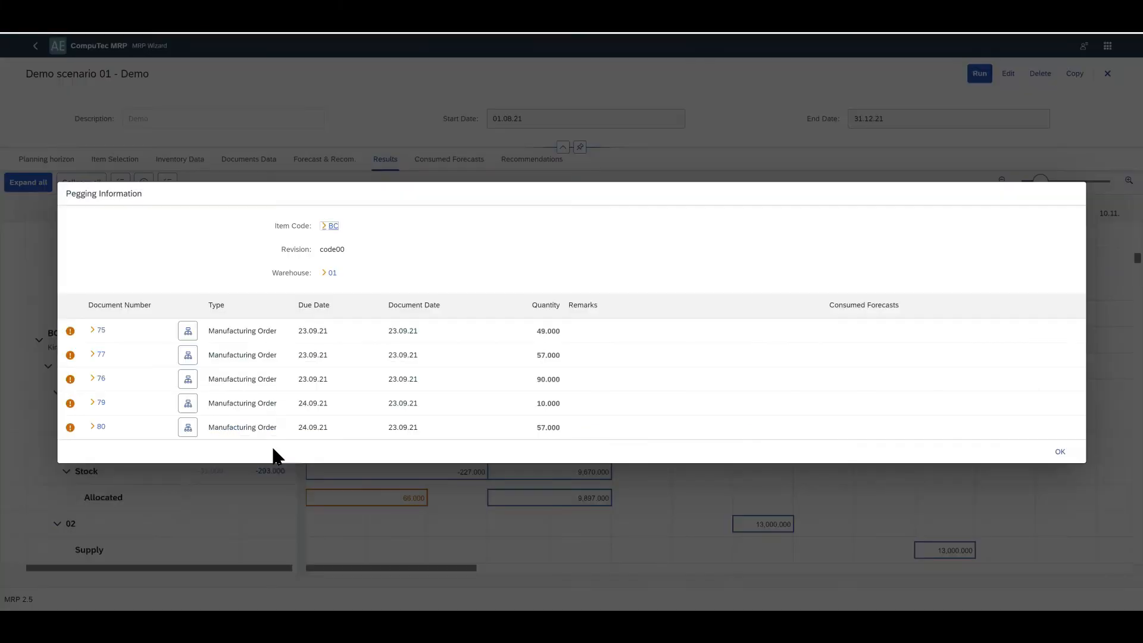
{"action": "left_click", "coordinate": [1063, 453]}
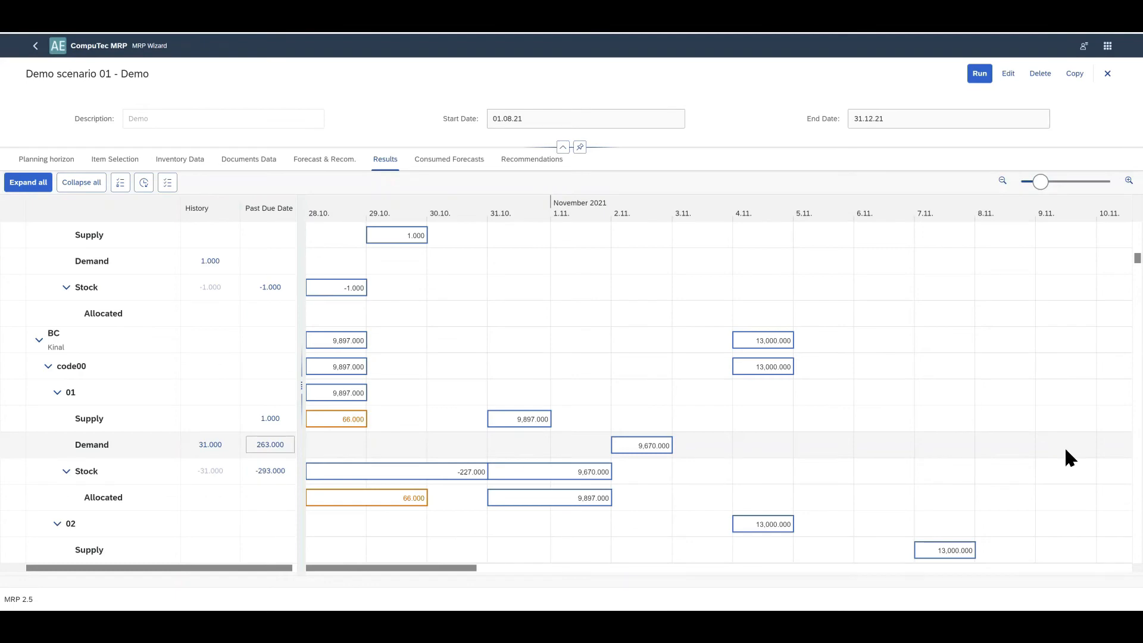
Step: Open the pegging information for item BC's 31.10.21 supply in warehouse 01 and view the relationship map of its manufacturing order
{"action": "left_click", "coordinate": [527, 419]}
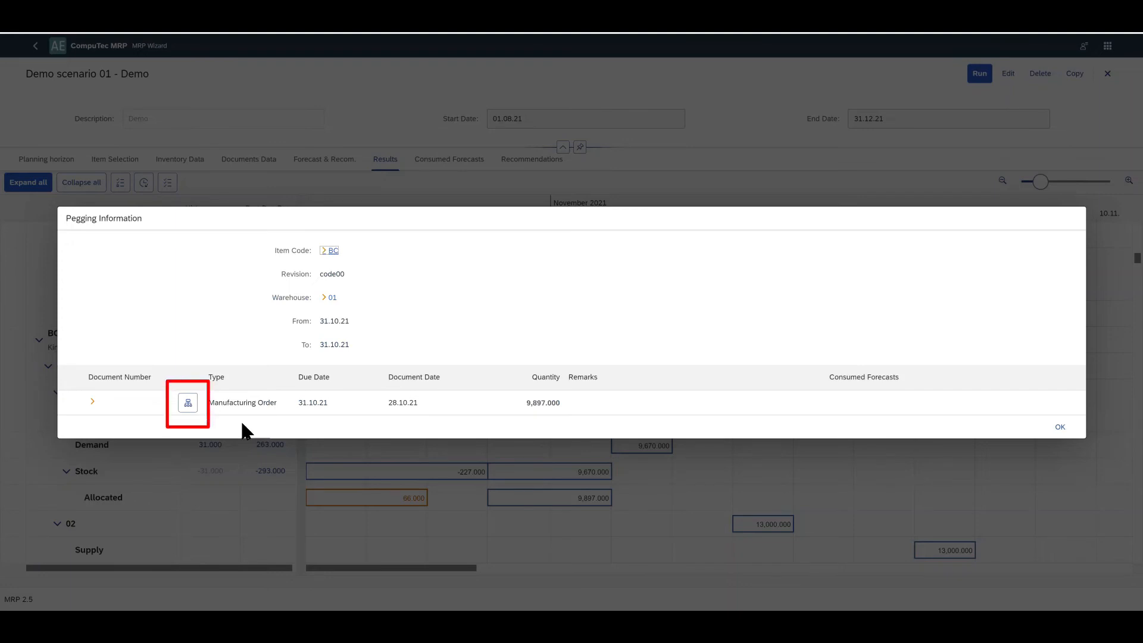
{"action": "left_click", "coordinate": [190, 405]}
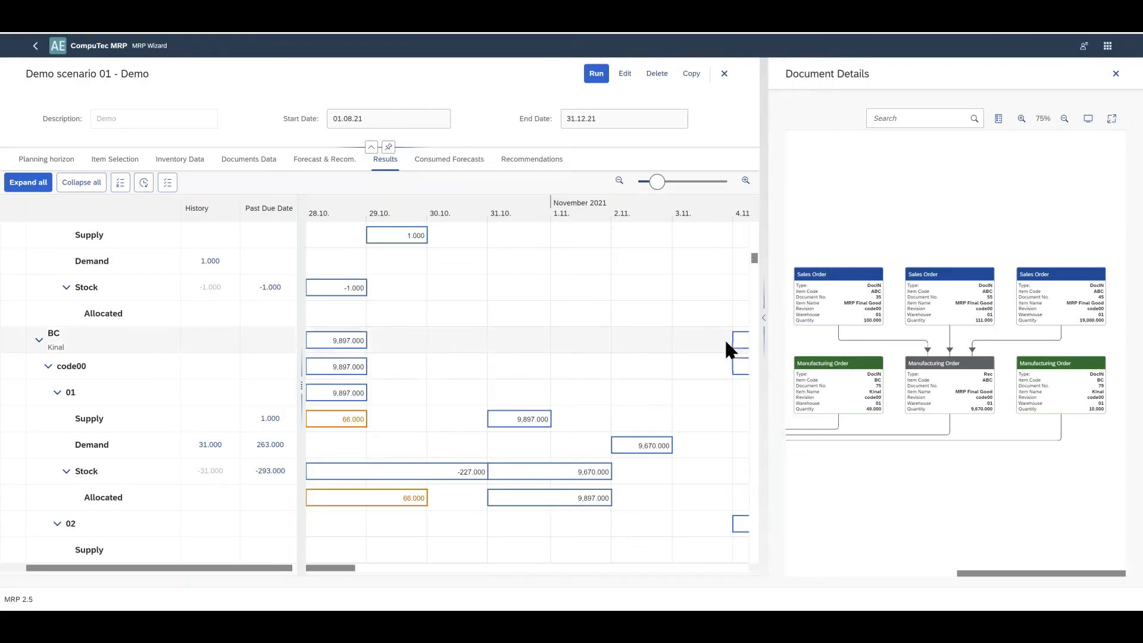
{"action": "left_click", "coordinate": [764, 317]}
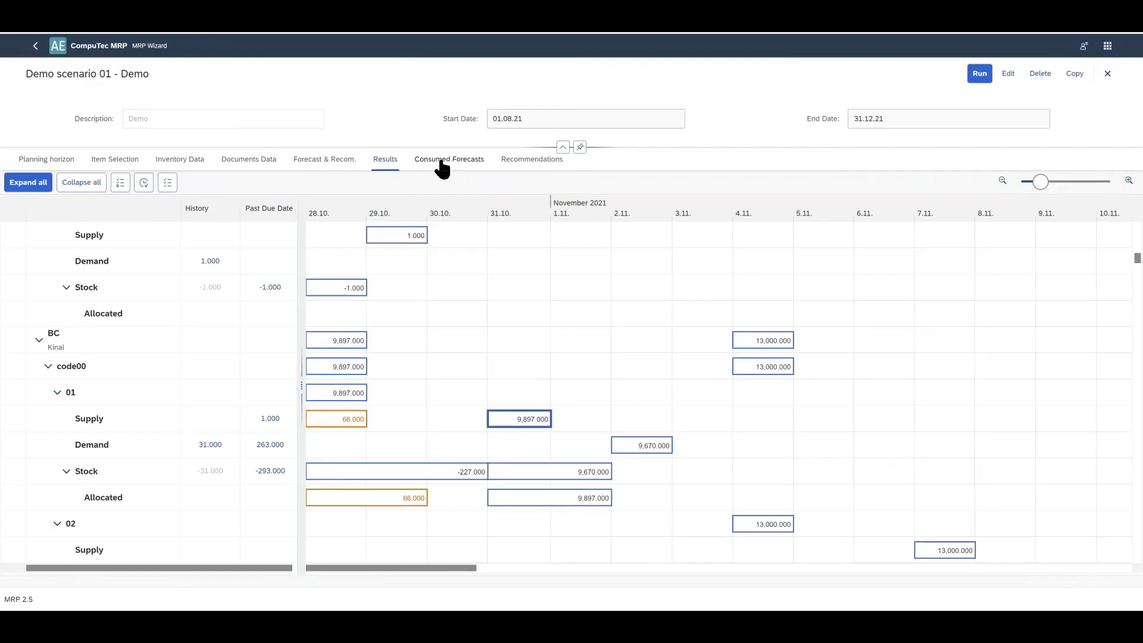
Step: Look through the scenario's full list of recommendations
{"action": "left_click", "coordinate": [531, 167]}
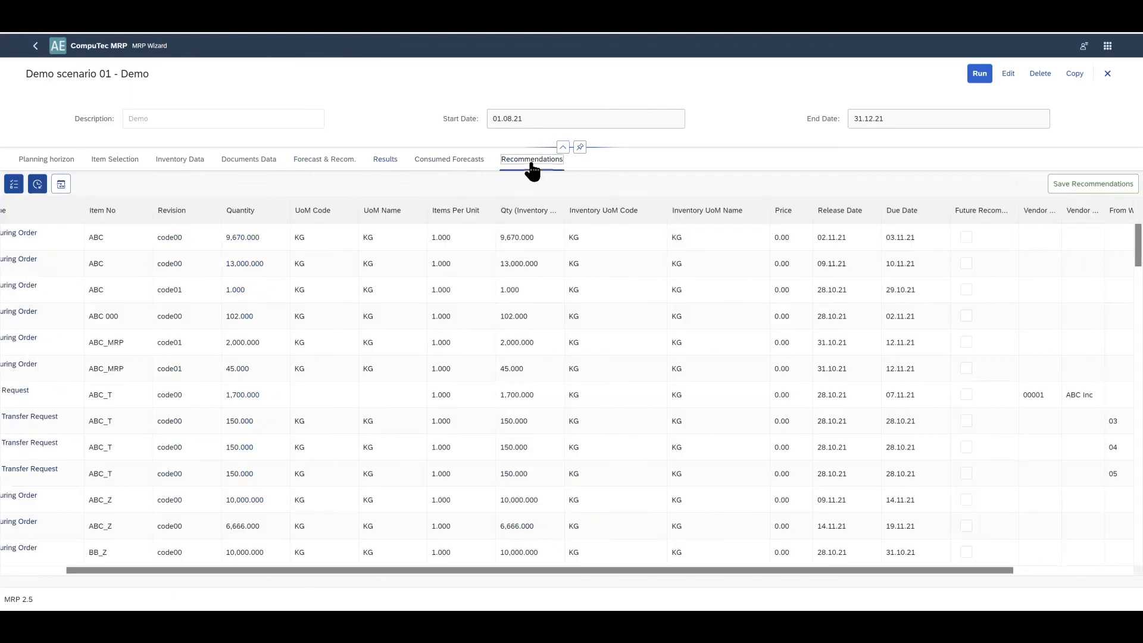
{"action": "scroll", "coordinate": [562, 295], "scroll_direction": "down", "scroll_amount": 5}
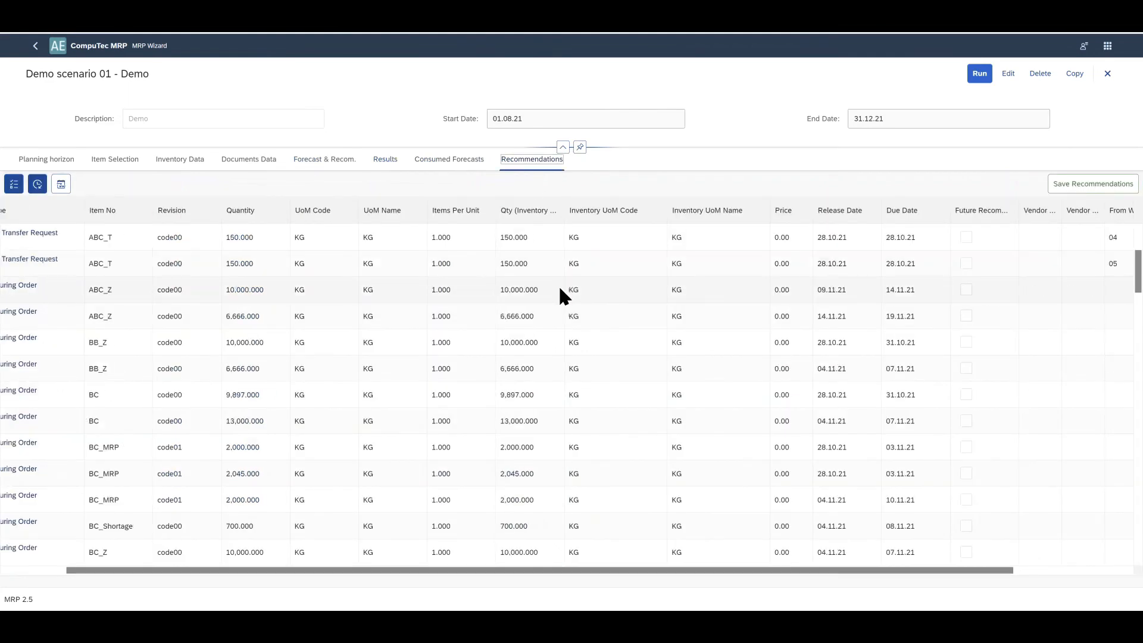
{"action": "scroll", "coordinate": [560, 292], "scroll_direction": "down", "scroll_amount": 10}
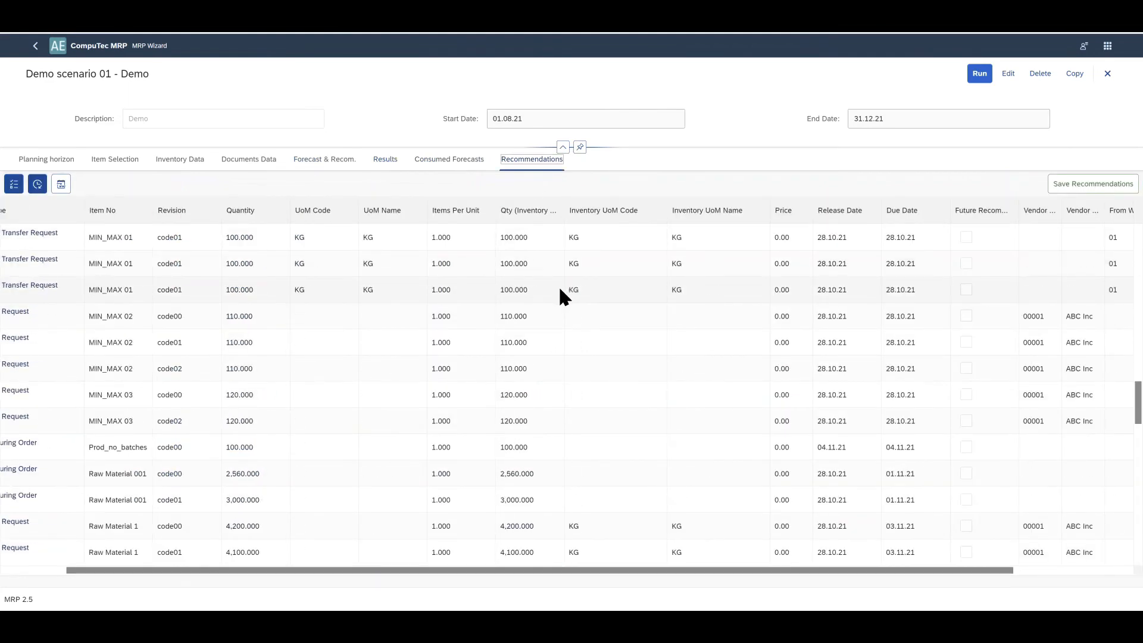
{"action": "scroll", "coordinate": [560, 290], "scroll_direction": "down", "scroll_amount": 10}
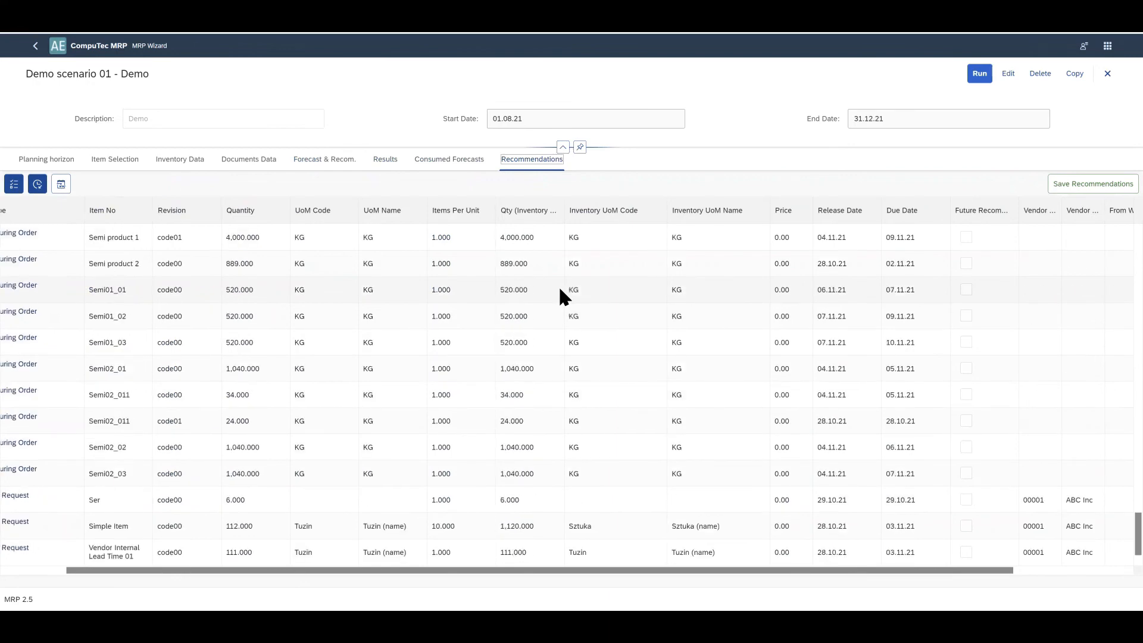
{"action": "scroll", "coordinate": [560, 290], "scroll_direction": "up", "scroll_amount": 10}
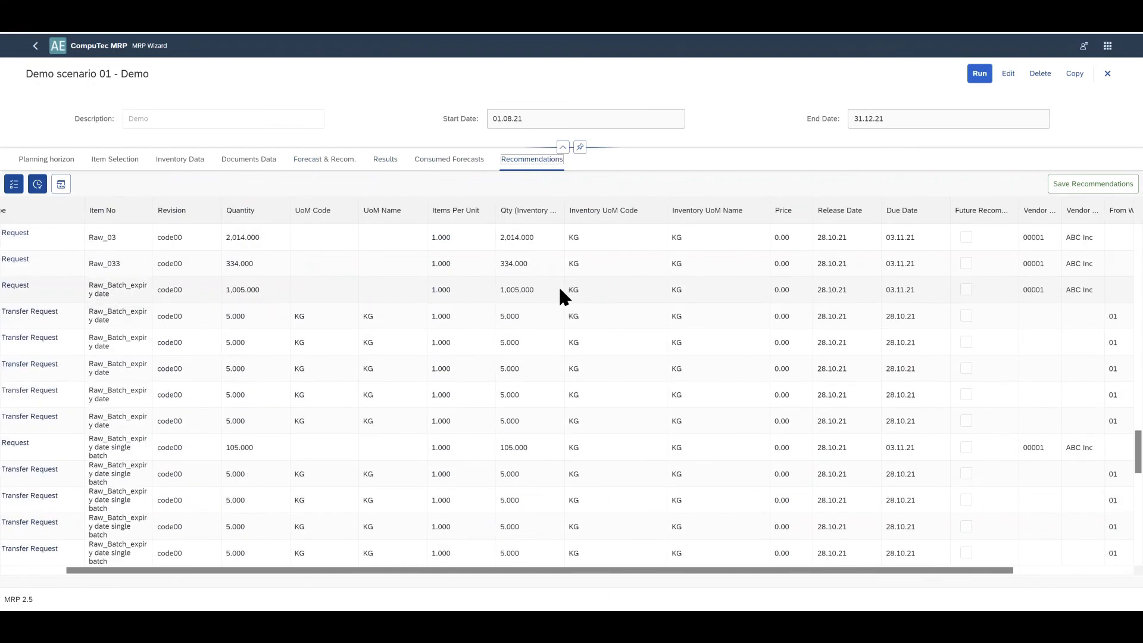
{"action": "scroll", "coordinate": [559, 296], "scroll_direction": "up", "scroll_amount": 10}
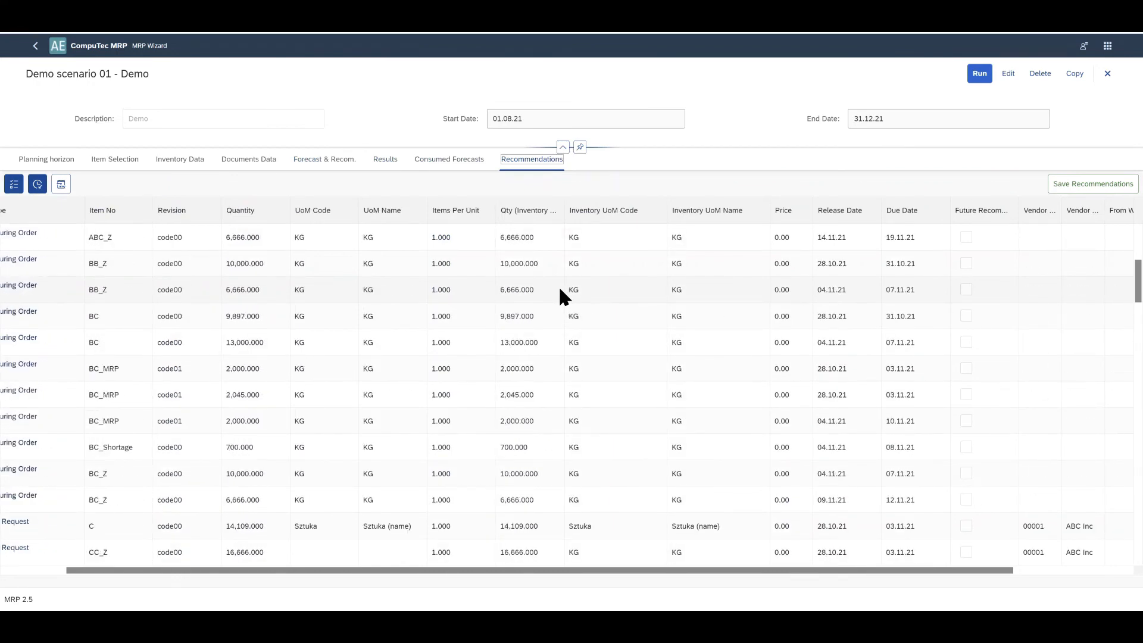
Step: View the relationship map of the recommended manufacturing order for 45.000 KG of ABC_MRP code01
{"action": "left_click_drag", "start_coordinate": [591, 569], "coordinate": [784, 581]}
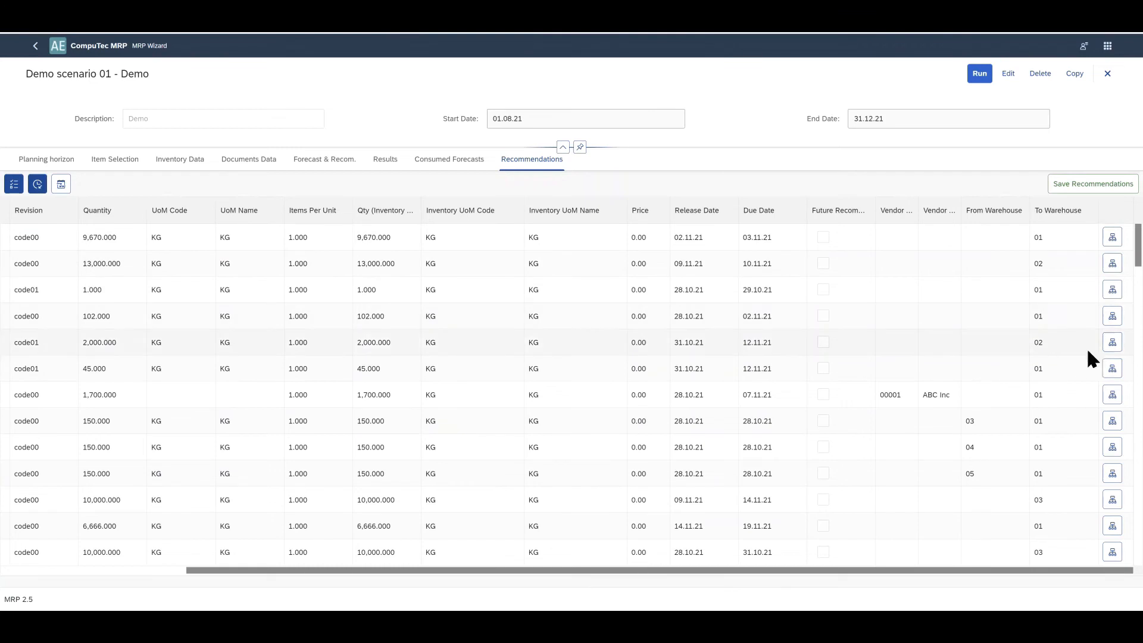
{"action": "left_click", "coordinate": [1113, 371]}
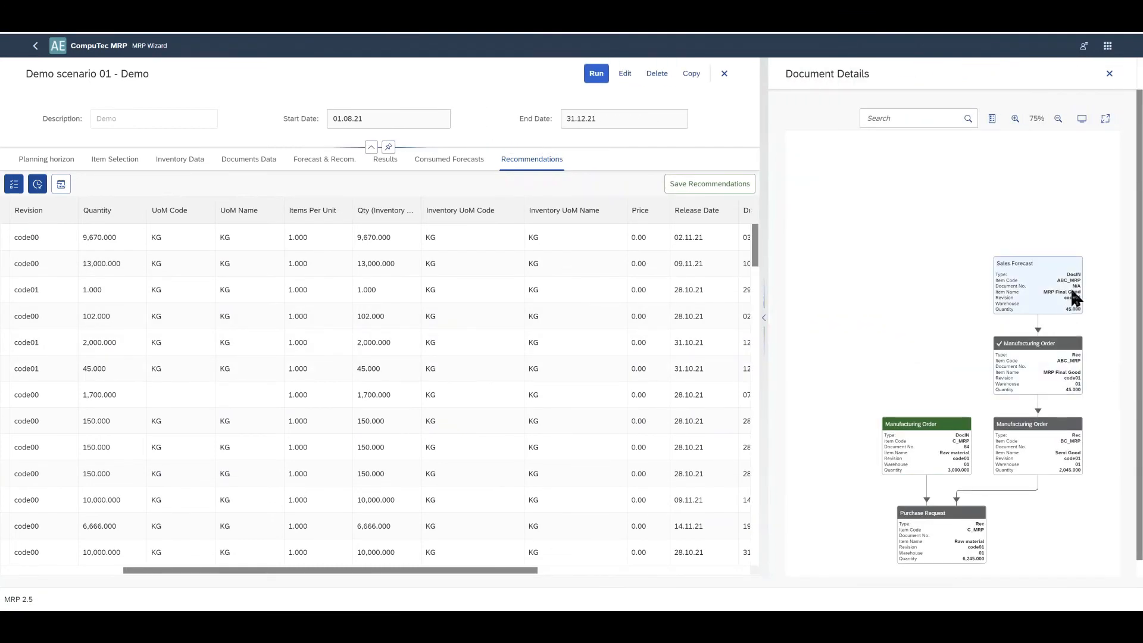
{"action": "left_click", "coordinate": [764, 318]}
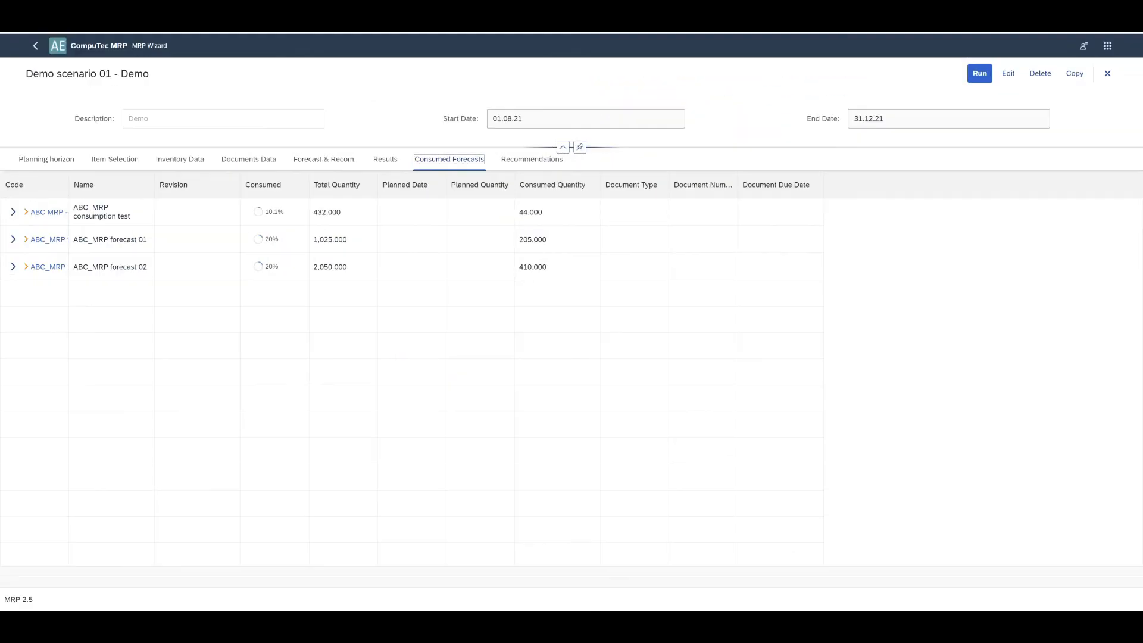
Step: Examine the consumed forecast lines of ABC_MRP consumption test and ABC_MRP forecast 01
{"action": "left_click", "coordinate": [13, 212]}
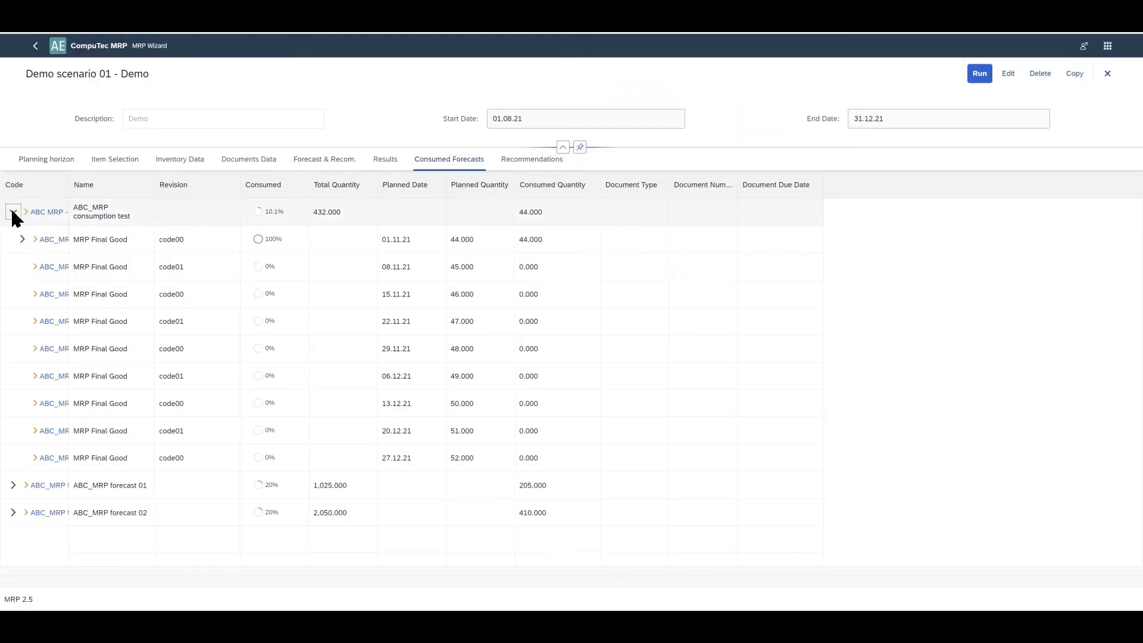
{"action": "left_click", "coordinate": [12, 486]}
{"action": "scroll", "coordinate": [16, 471], "scroll_direction": "down", "scroll_amount": 3}
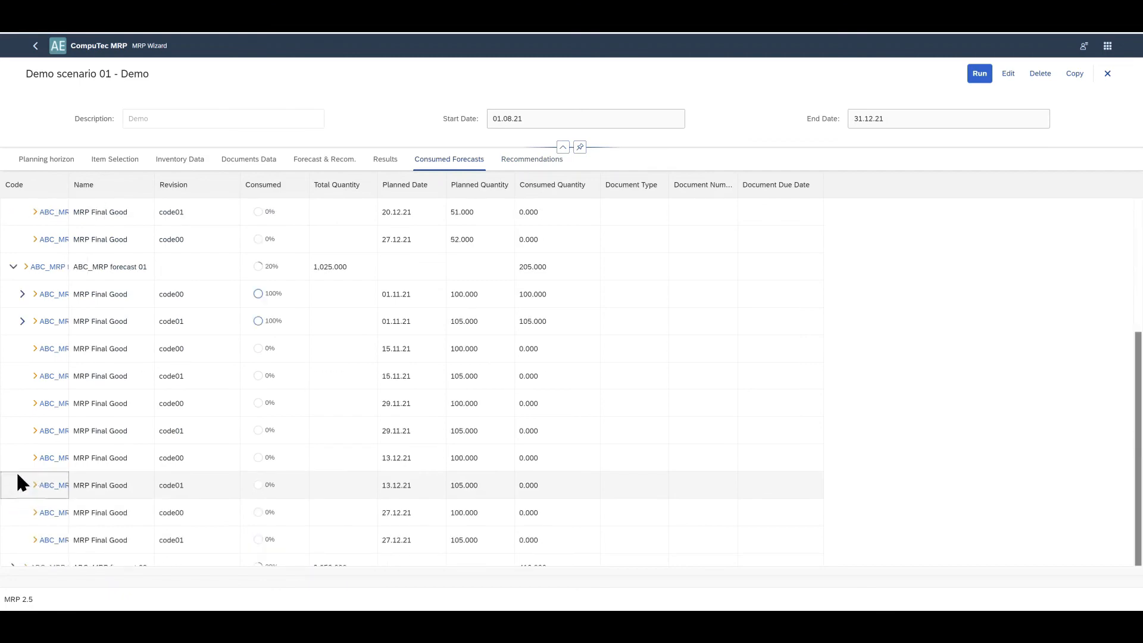
{"action": "scroll", "coordinate": [39, 304], "scroll_direction": "up", "scroll_amount": 3}
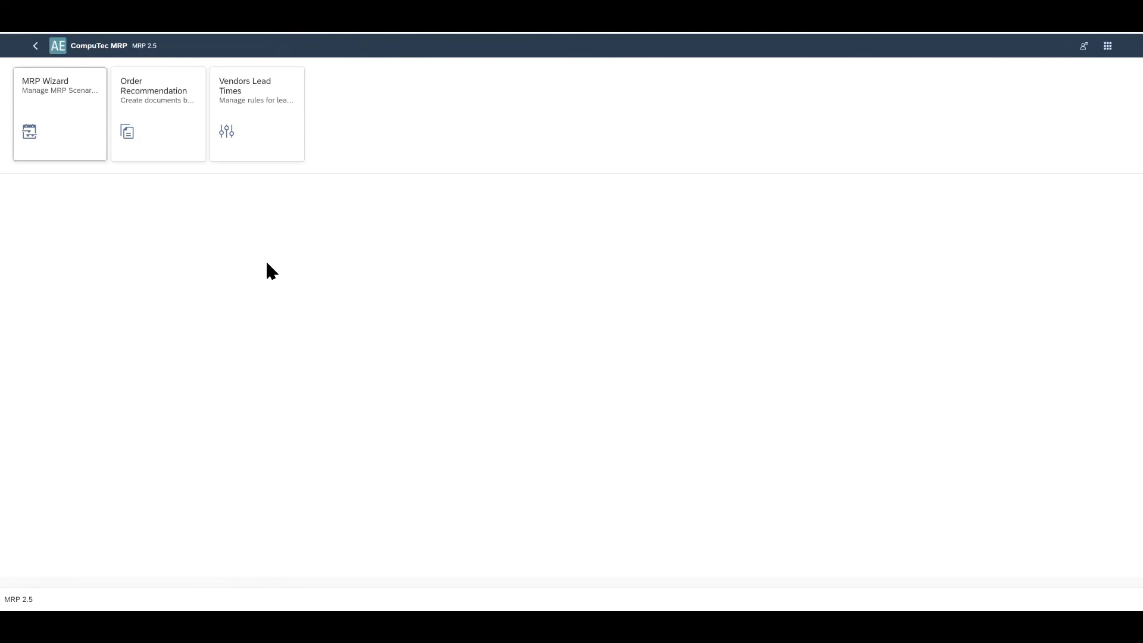
Step: Open Order Recommendation and load the recommendations of Demo scenario 01
{"action": "left_click", "coordinate": [169, 131]}
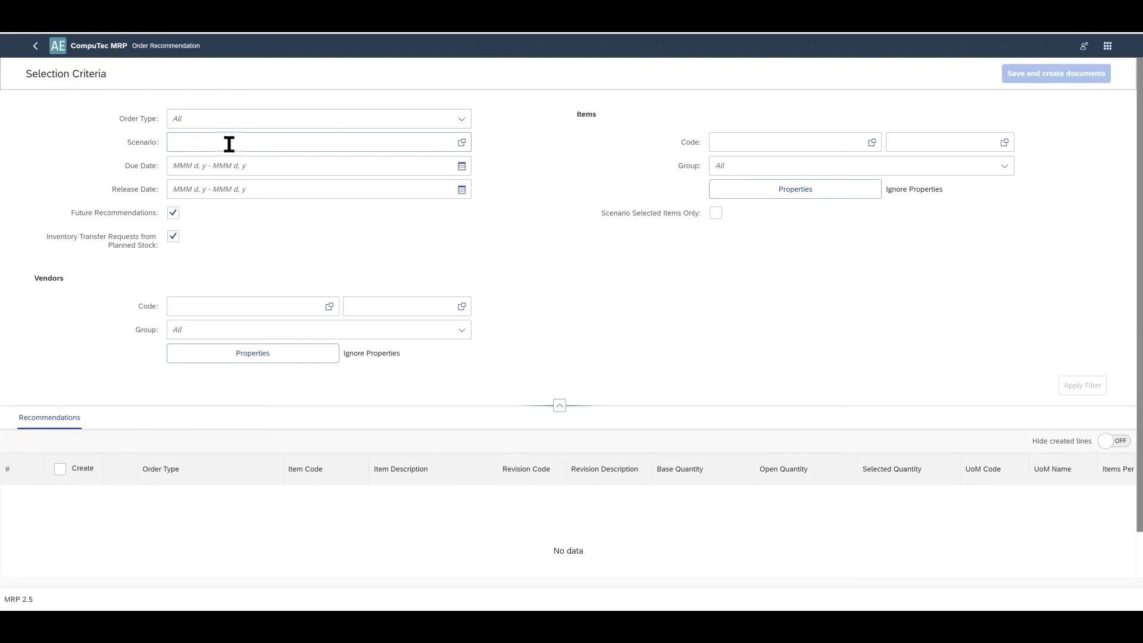
{"action": "left_click", "coordinate": [229, 144]}
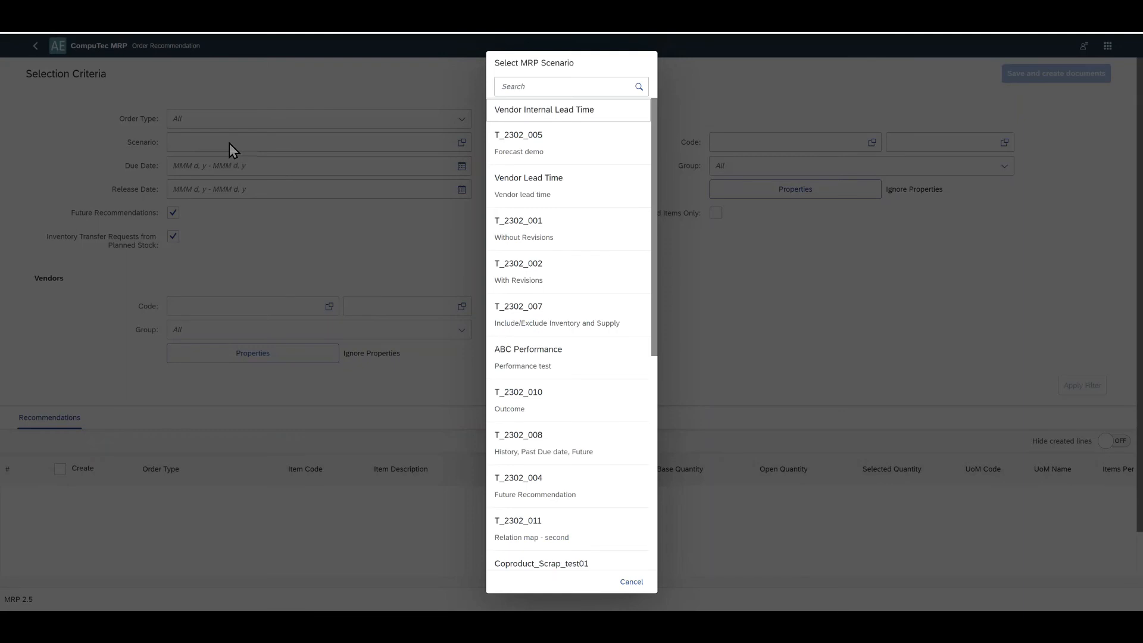
{"action": "left_click", "coordinate": [512, 86]}
{"action": "type", "text": "Demo"}
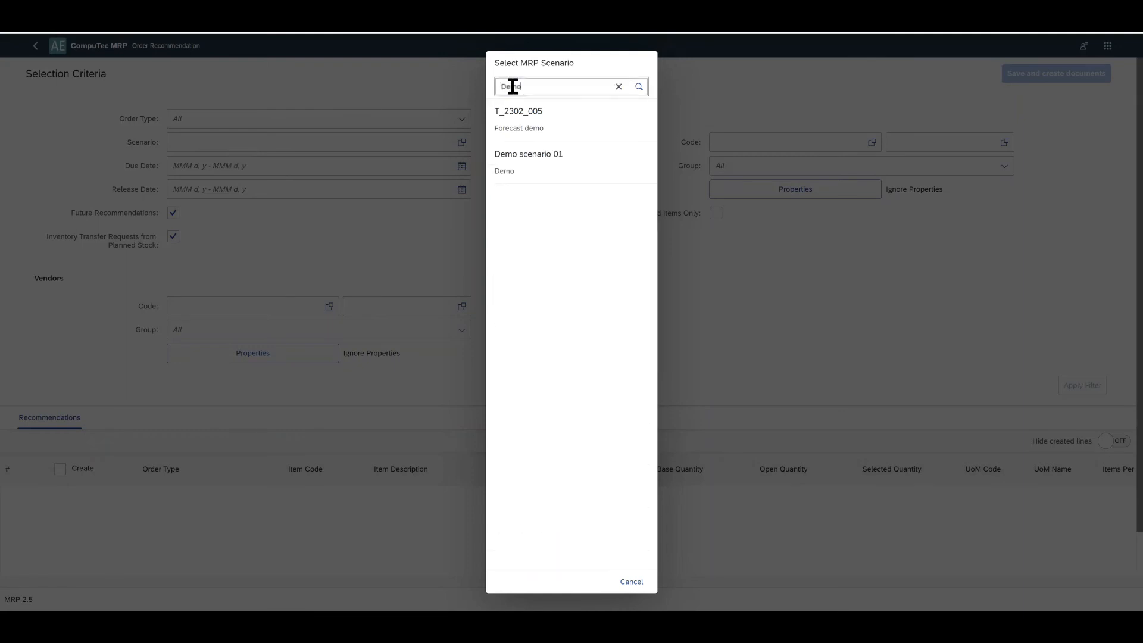
{"action": "left_click", "coordinate": [537, 168]}
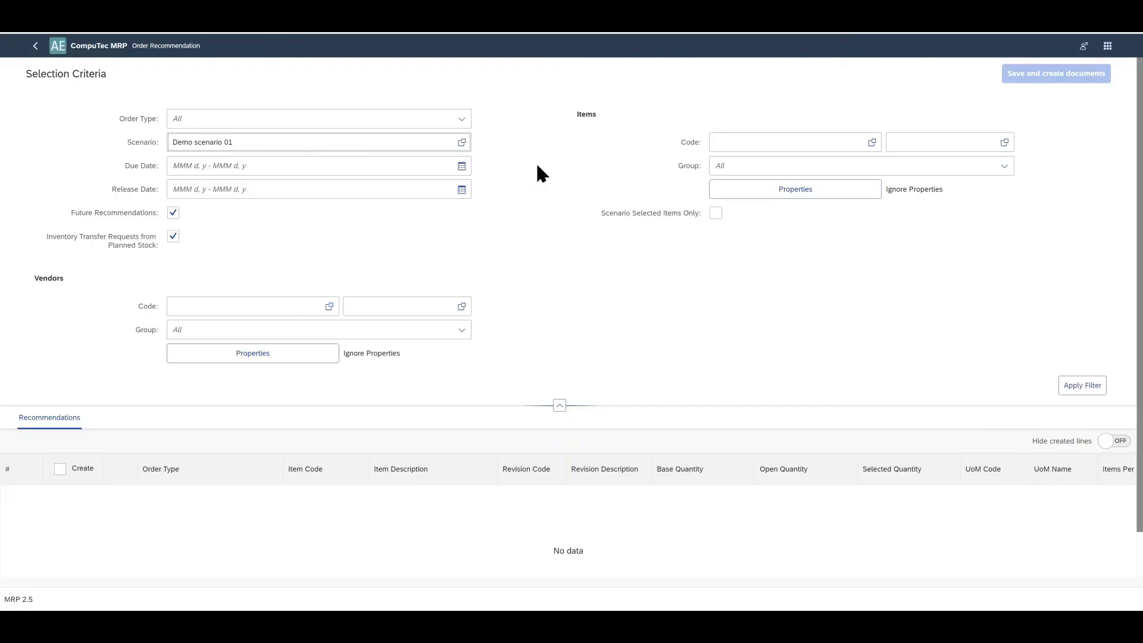
{"action": "left_click", "coordinate": [1093, 386]}
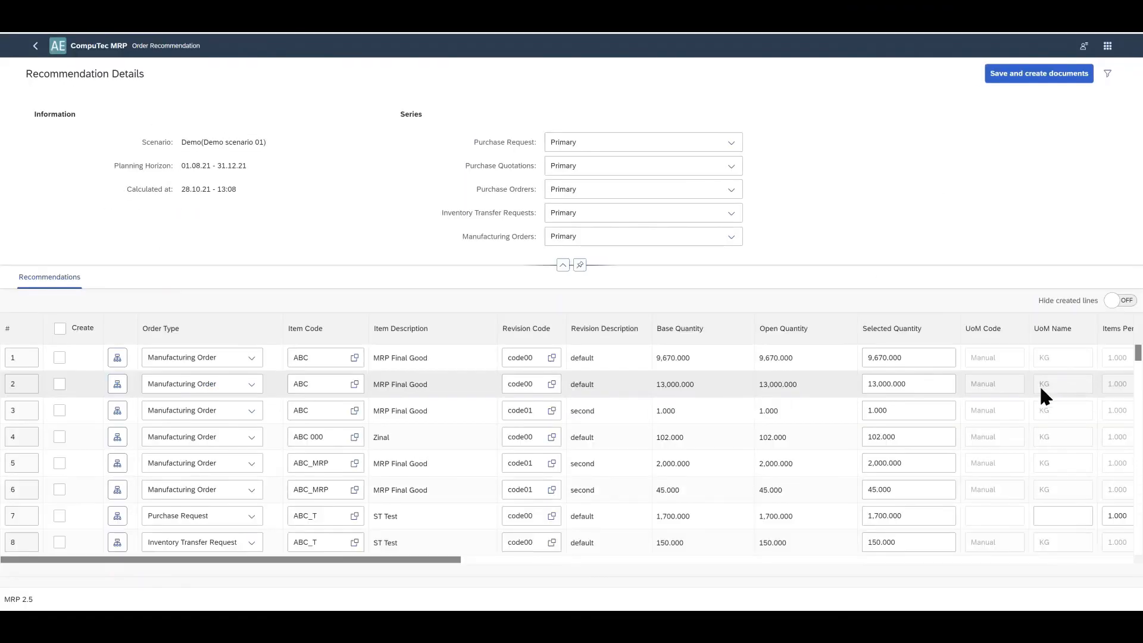
Step: Create the documents for recommendation lines 6 to 8: the ABC_MRP manufacturing order, ABC_T purchase request and ABC_T inventory transfer request
{"action": "scroll", "coordinate": [1039, 393], "scroll_direction": "down", "scroll_amount": 2}
{"action": "scroll", "coordinate": [1033, 400], "scroll_direction": "down", "scroll_amount": 20}
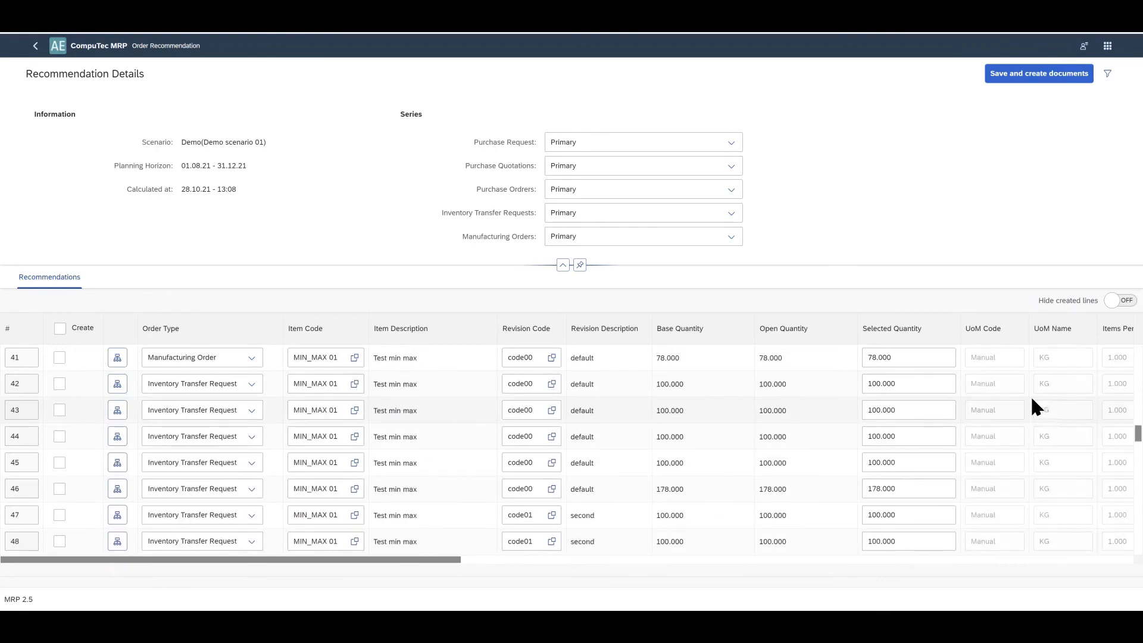
{"action": "scroll", "coordinate": [1030, 406], "scroll_direction": "down", "scroll_amount": 20}
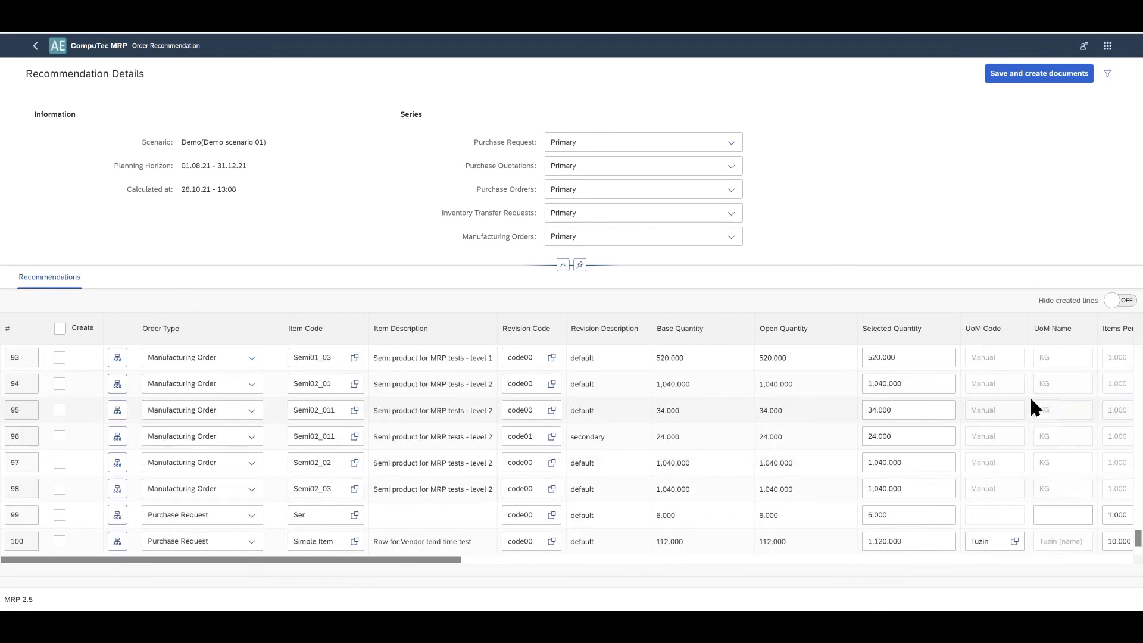
{"action": "left_click", "coordinate": [562, 266]}
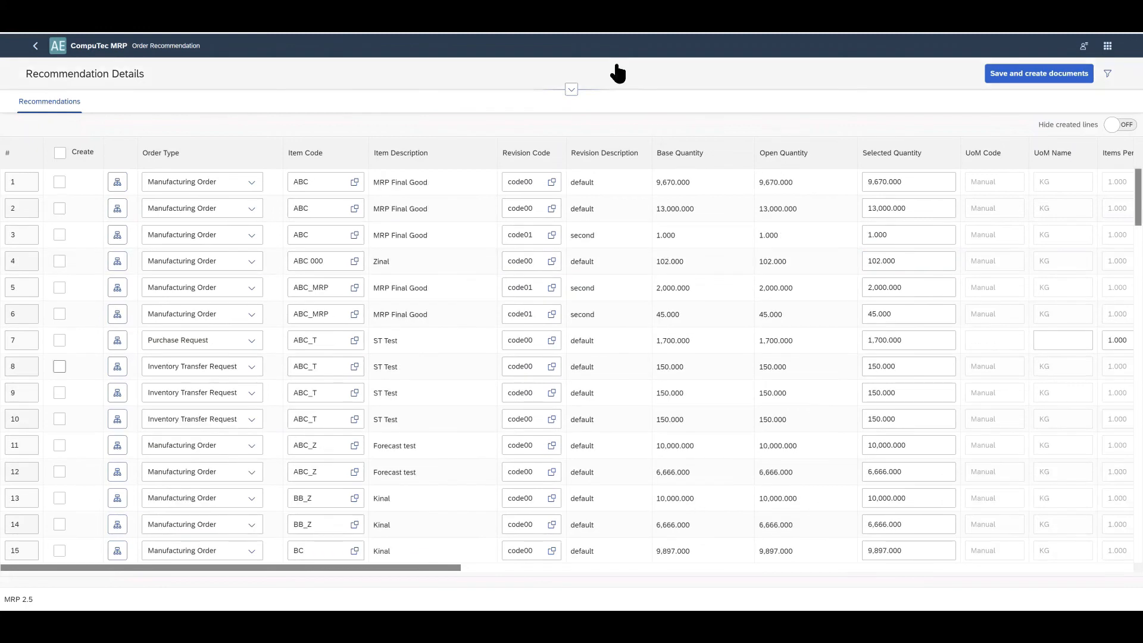
{"action": "left_click", "coordinate": [59, 313]}
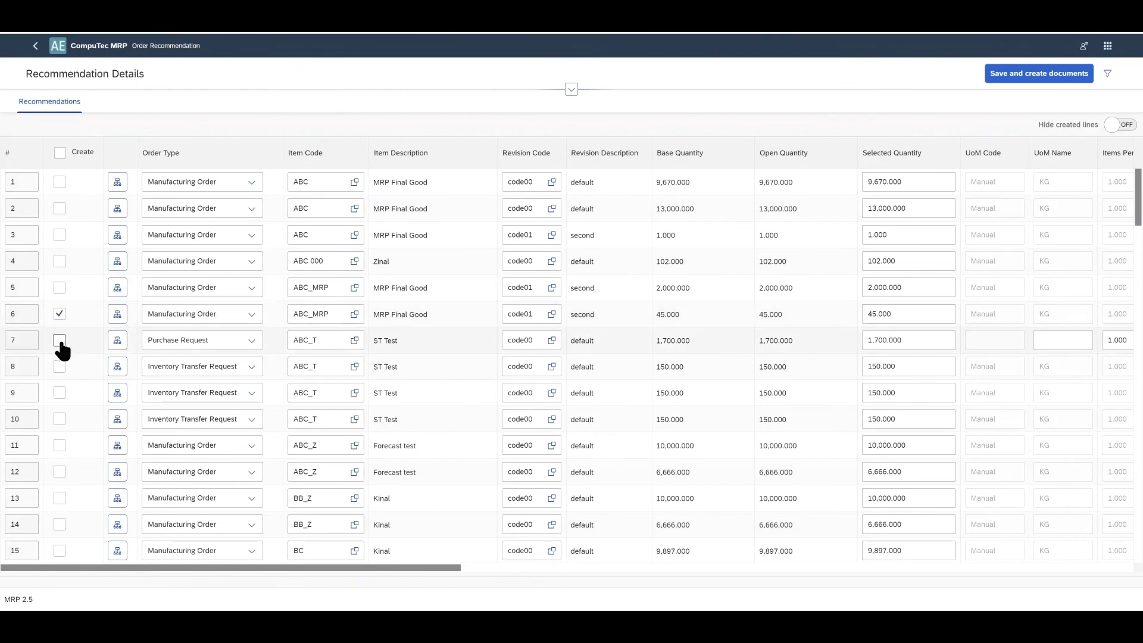
{"action": "left_click", "coordinate": [60, 341]}
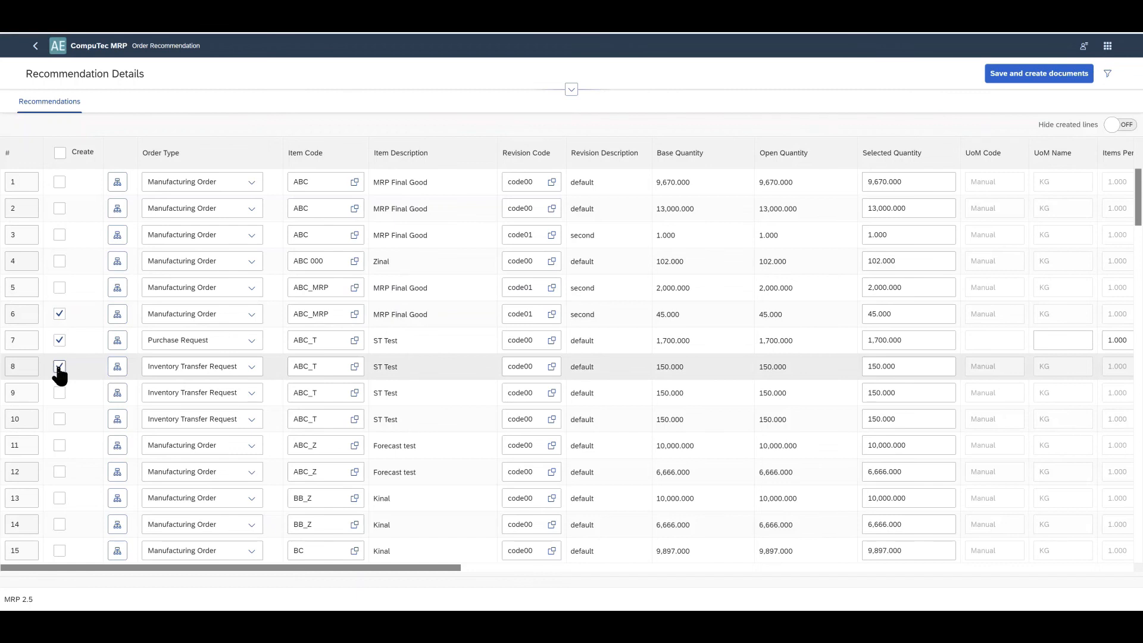
{"action": "left_click", "coordinate": [1023, 76]}
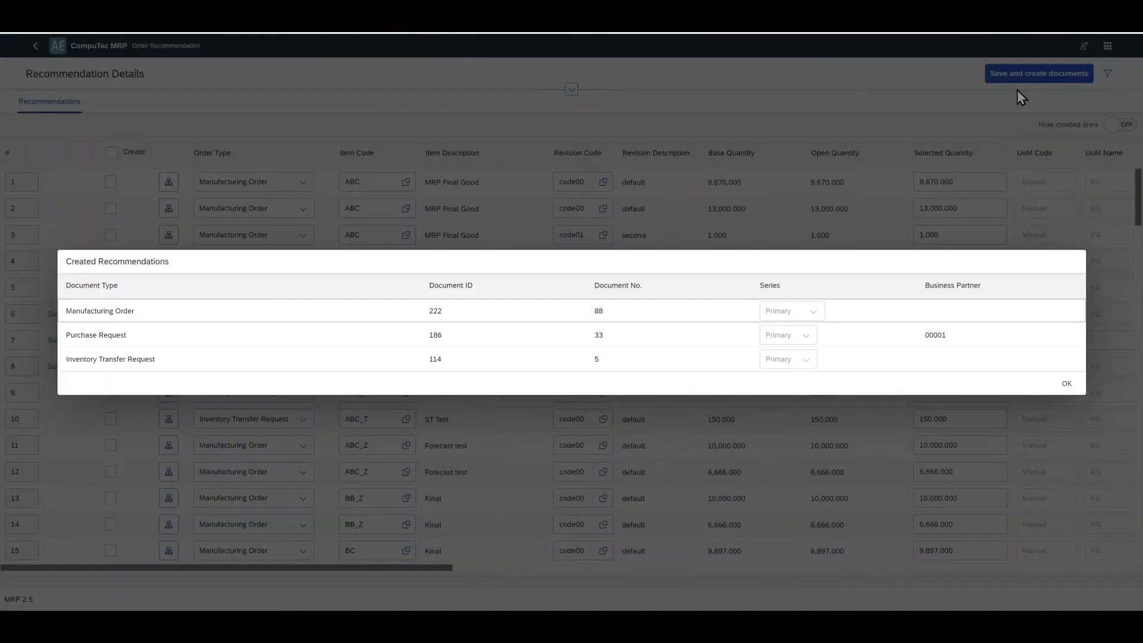
{"action": "left_click", "coordinate": [1066, 383]}
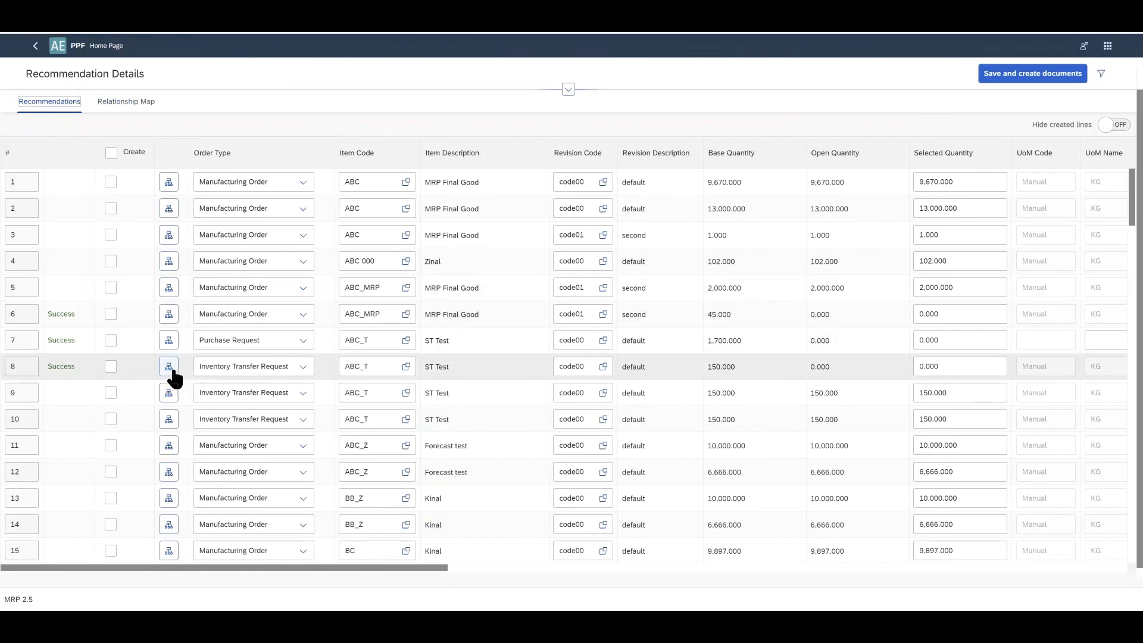
Step: From the relationship map of recommendation line 8, open the created inventory transfer request for item ABC_T
{"action": "left_click", "coordinate": [169, 367]}
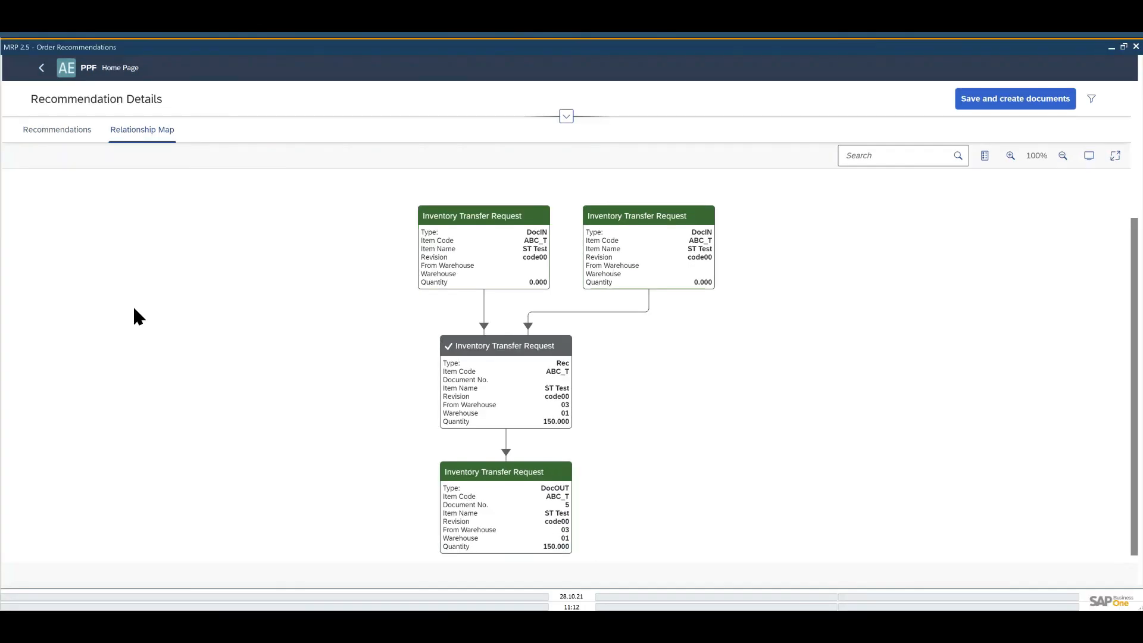
{"action": "left_click", "coordinate": [519, 503]}
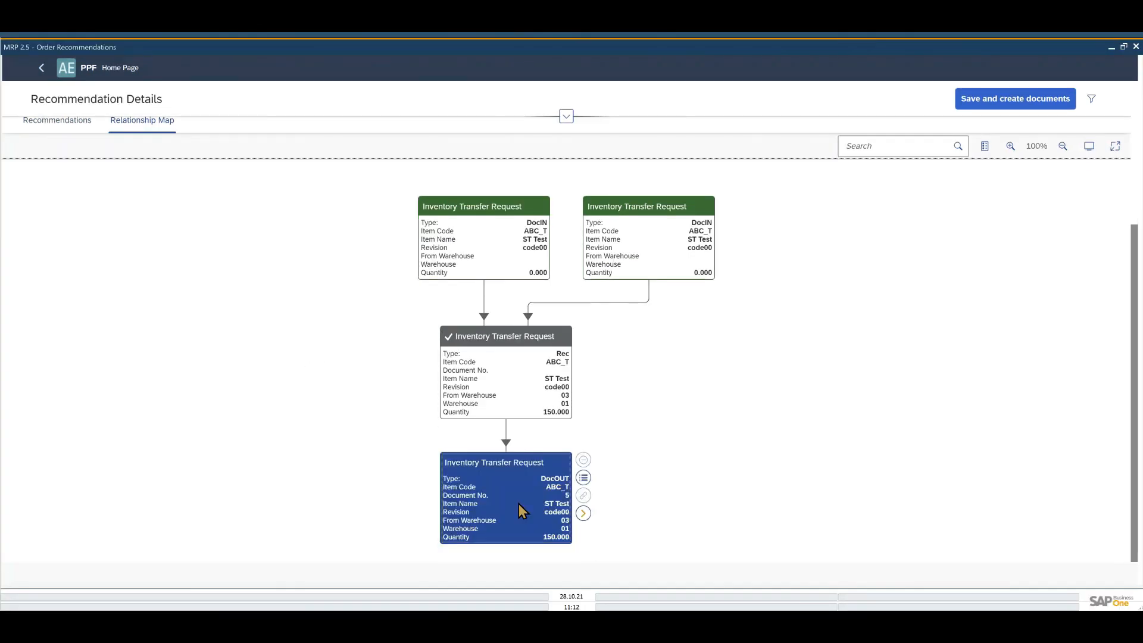
{"action": "left_click", "coordinate": [583, 514]}
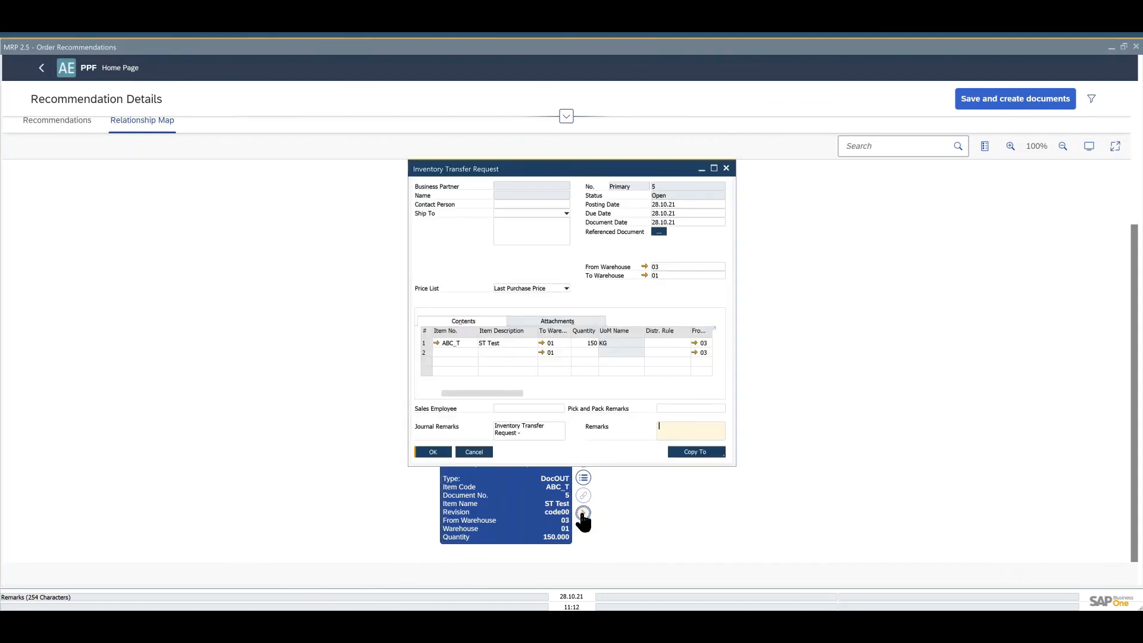